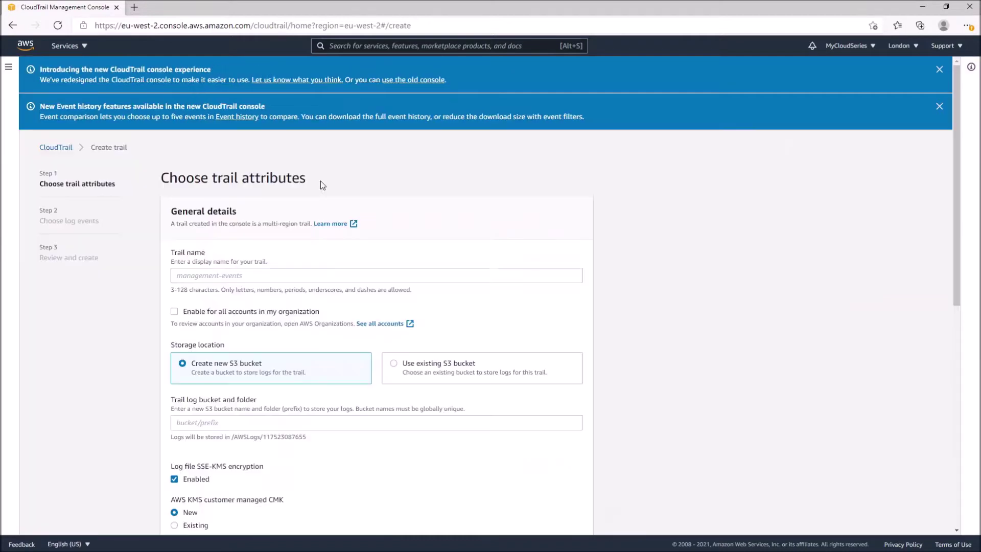
Name the new trail general-trail in the general details
{"action": "scroll", "coordinate": [731, 276], "scroll_direction": "down", "scroll_amount": 1}
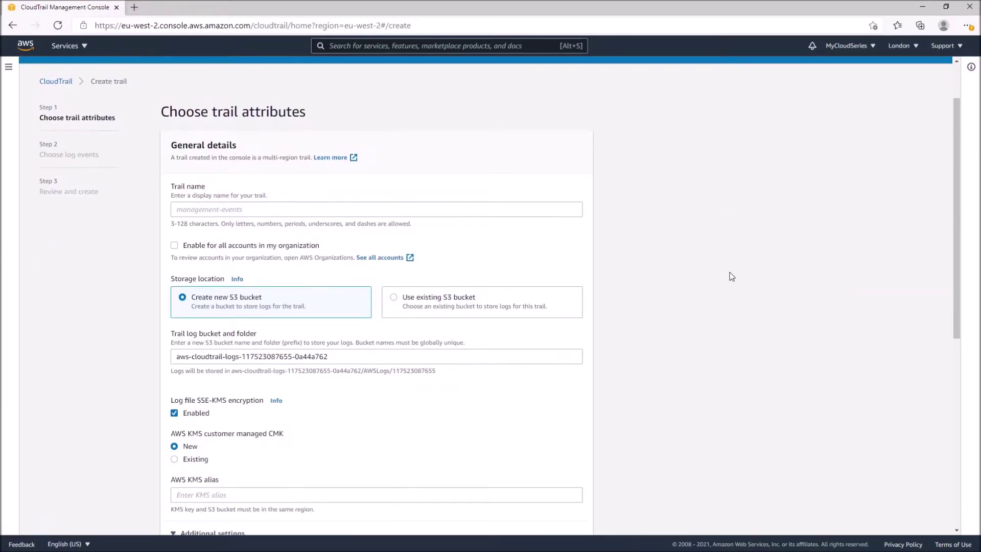
{"action": "scroll", "coordinate": [731, 277], "scroll_direction": "down", "scroll_amount": 1}
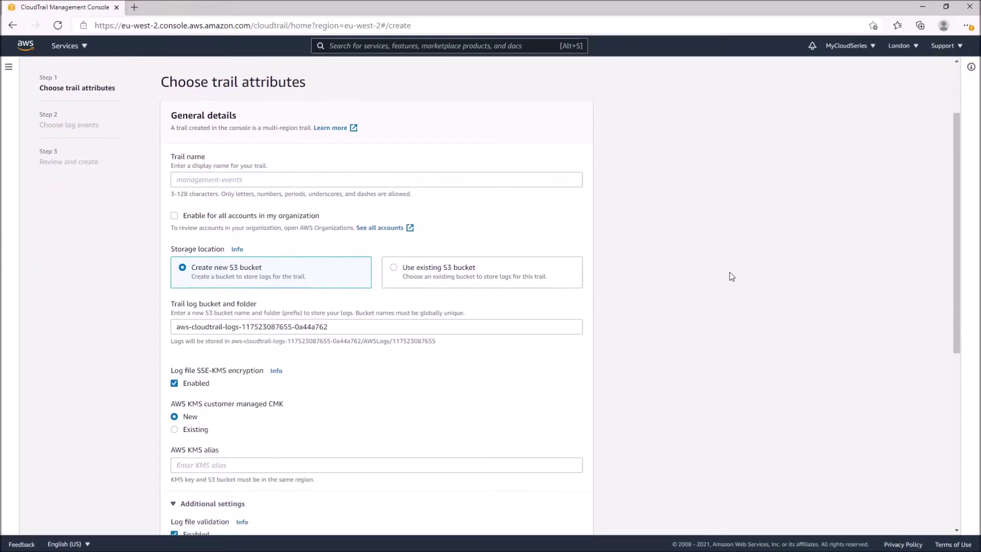
{"action": "scroll", "coordinate": [732, 276], "scroll_direction": "down", "scroll_amount": 1}
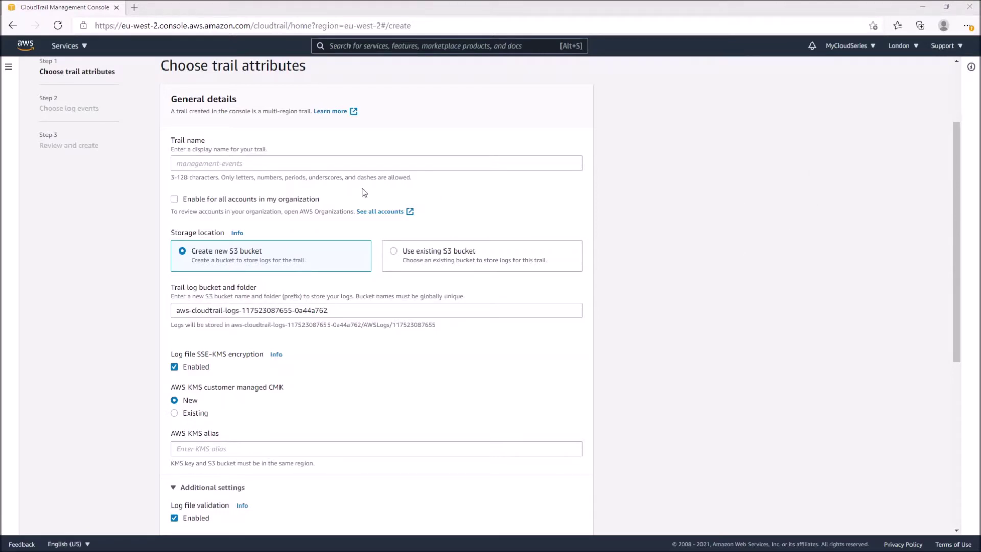
{"action": "left_click", "coordinate": [357, 162]}
{"action": "type", "text": "general-trail"}
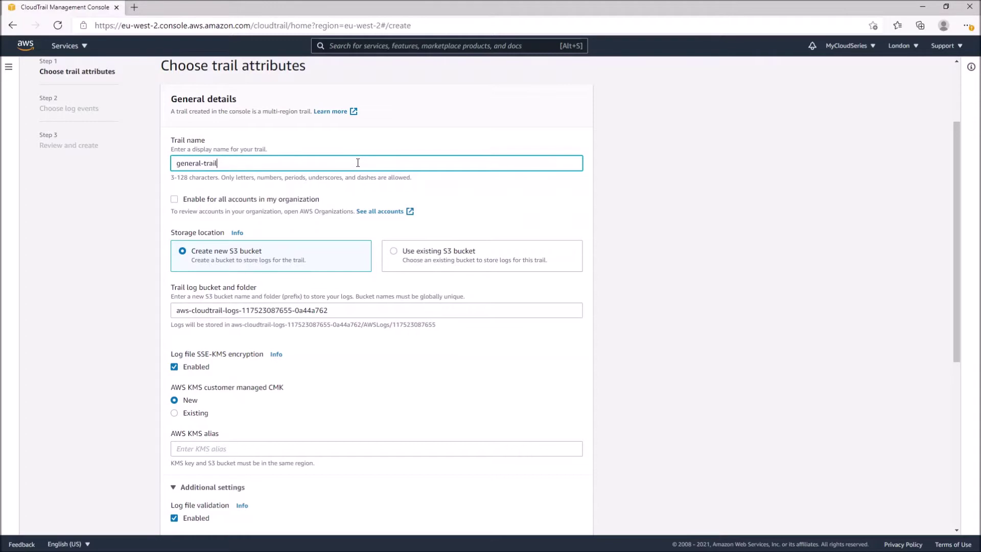
{"action": "left_click", "coordinate": [724, 248]}
Set the name of the new S3 bucket for the trail logs to athena-cloudtrail-log-book
{"action": "scroll", "coordinate": [724, 249], "scroll_direction": "down", "scroll_amount": 2}
{"action": "scroll", "coordinate": [724, 249], "scroll_direction": "up", "scroll_amount": 1}
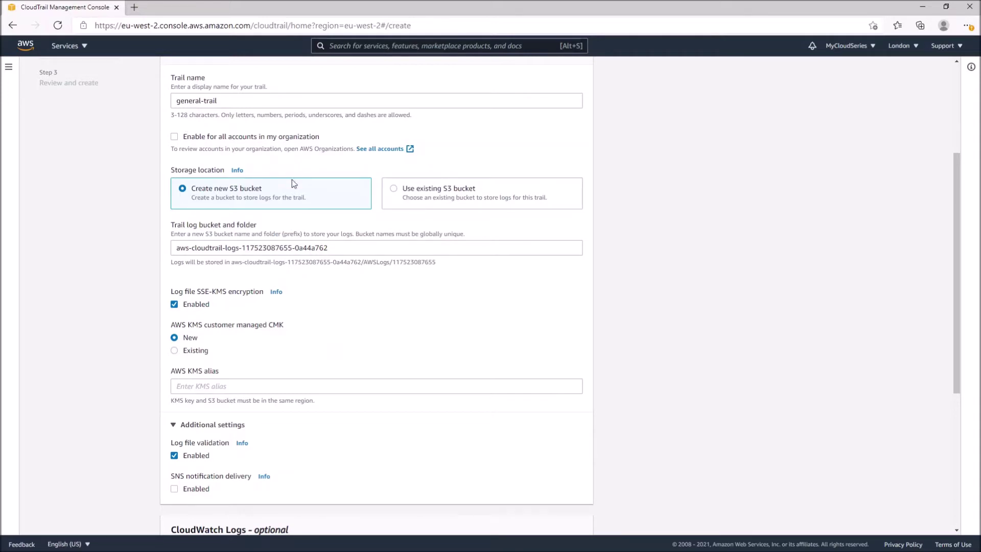
{"action": "scroll", "coordinate": [265, 314], "scroll_direction": "down", "scroll_amount": 1}
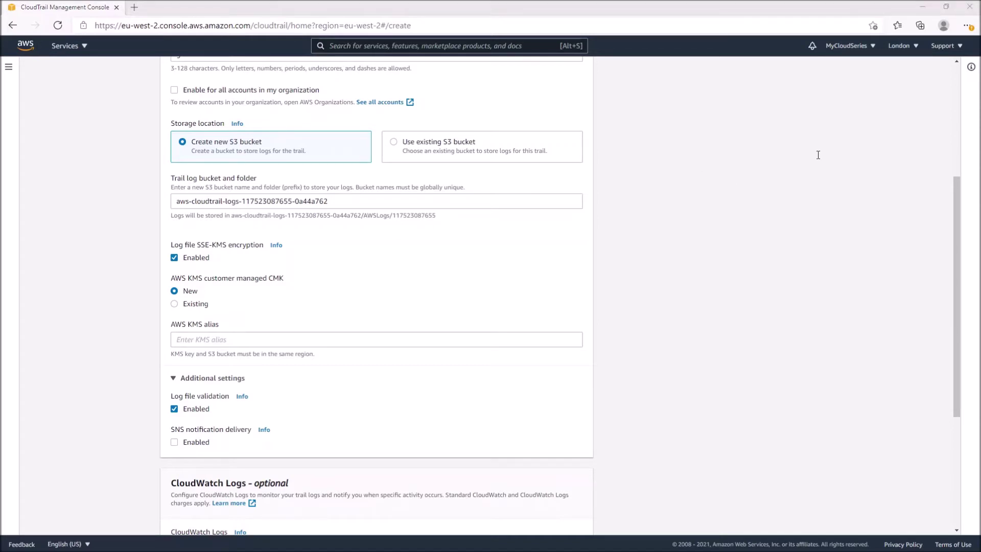
{"action": "triple_click", "coordinate": [374, 202]}
{"action": "type", "text": "athena-cloudtrail-log-book"}
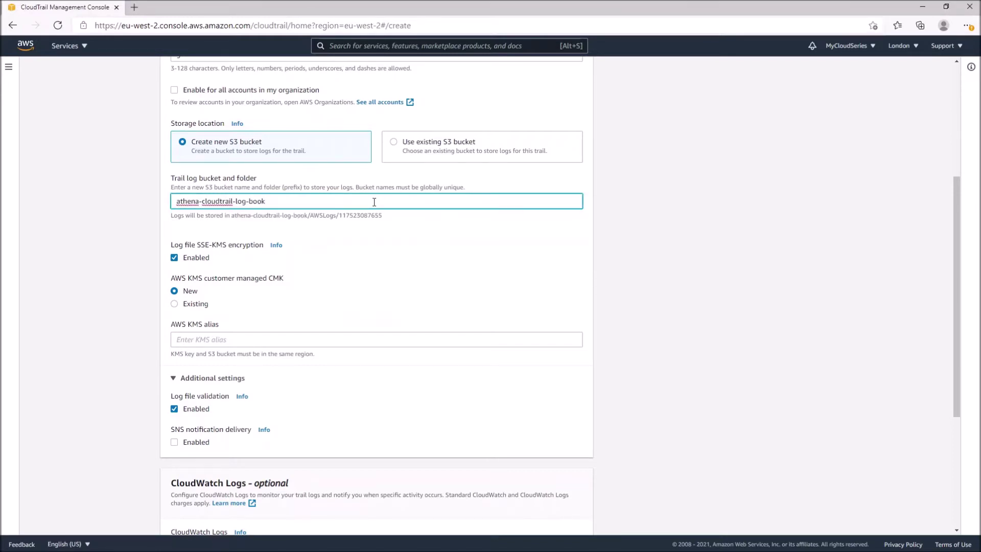
{"action": "left_click", "coordinate": [357, 244]}
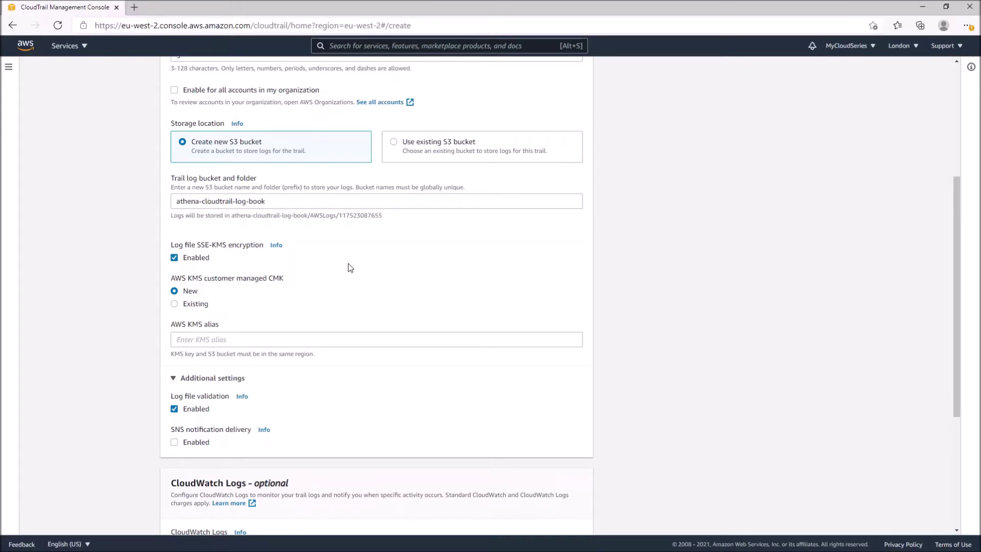
Try switching the log file SSE-KMS encryption off and back on
{"action": "scroll", "coordinate": [350, 267], "scroll_direction": "down", "scroll_amount": 3}
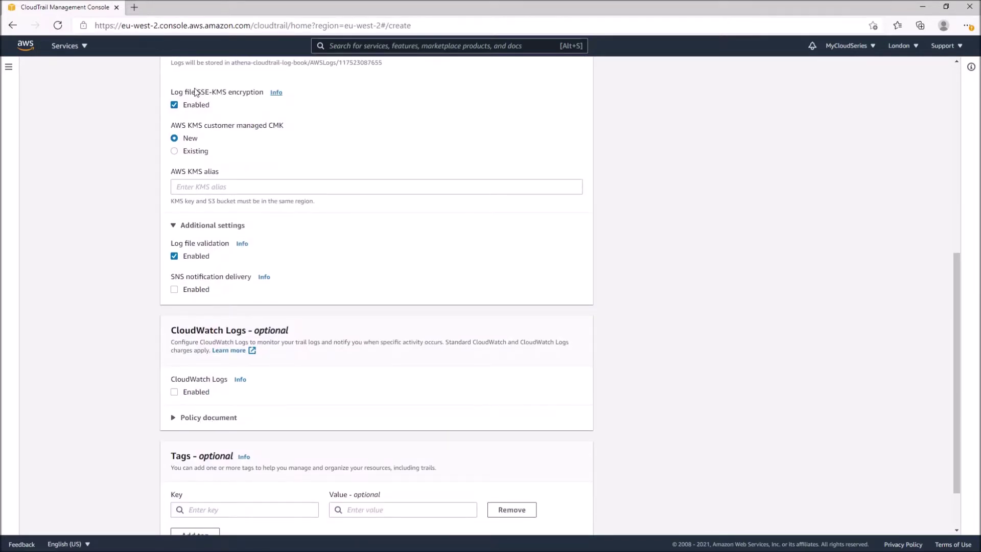
{"action": "scroll", "coordinate": [243, 149], "scroll_direction": "up", "scroll_amount": 2}
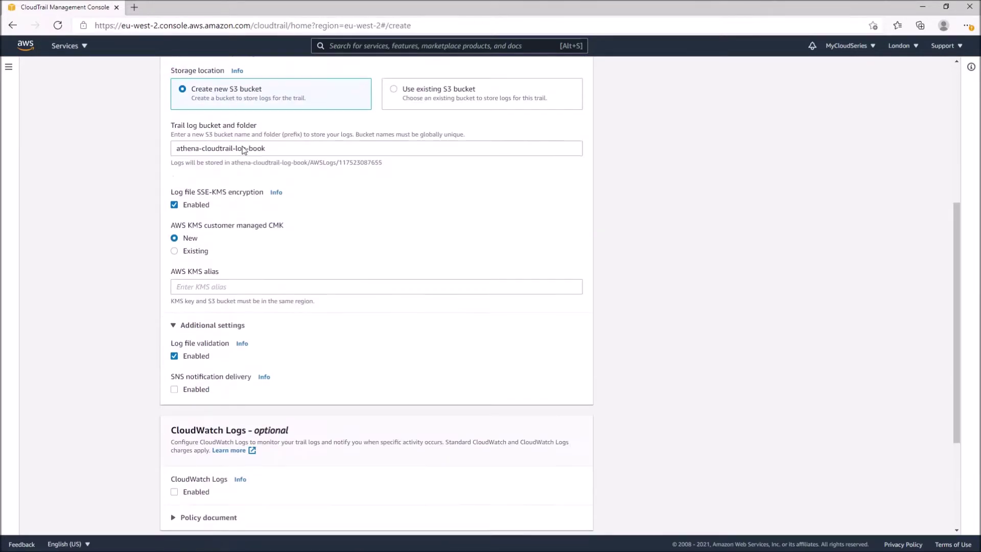
{"action": "left_click", "coordinate": [203, 209]}
{"action": "left_click", "coordinate": [202, 210]}
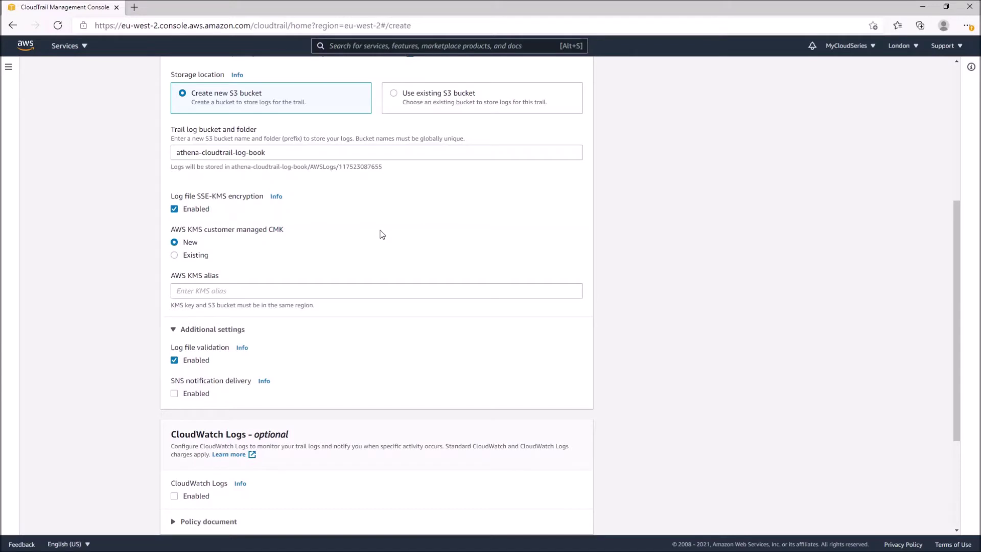
Check the existing KMS aliases available for log encryption and return to the option for a new customer managed key
{"action": "scroll", "coordinate": [382, 234], "scroll_direction": "down", "scroll_amount": 1}
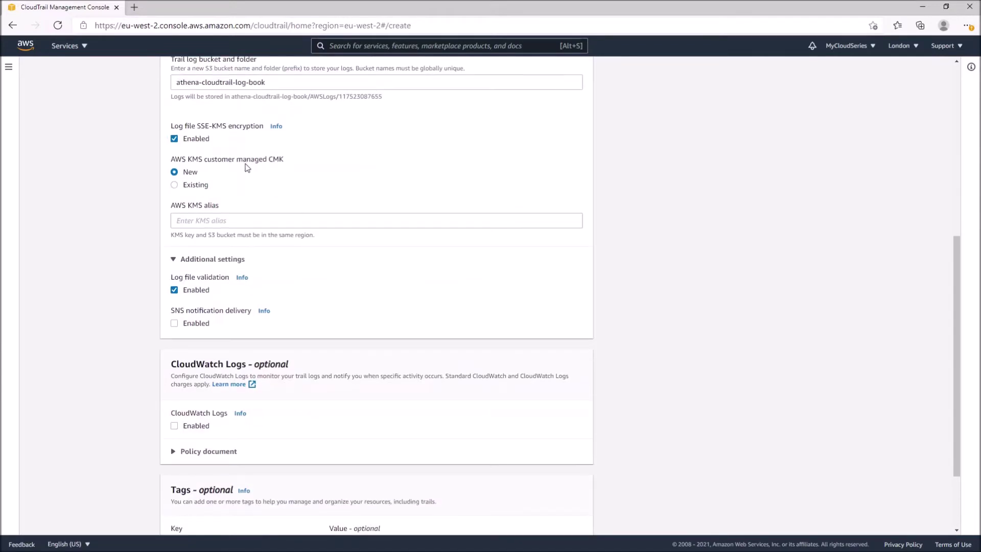
{"action": "left_click", "coordinate": [193, 186]}
{"action": "left_click", "coordinate": [248, 218]}
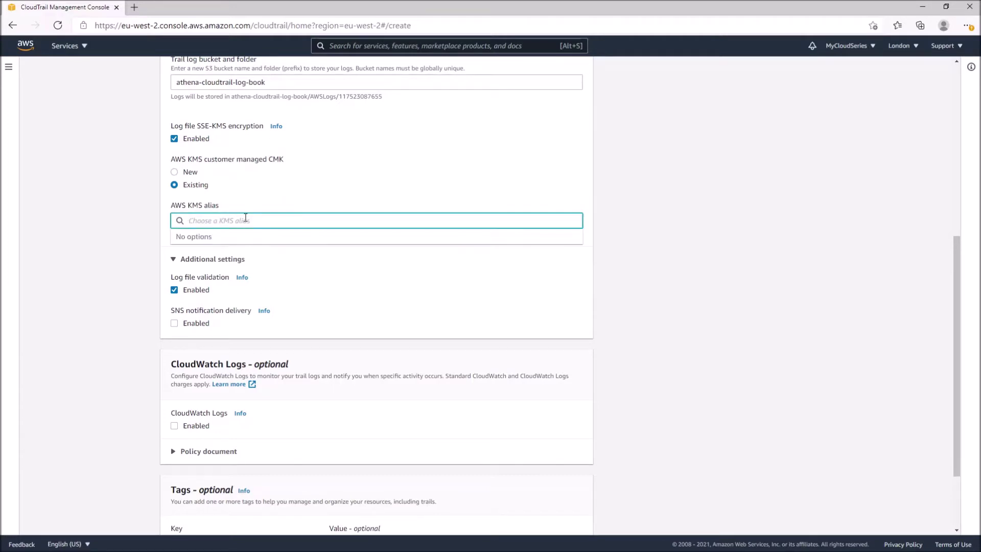
{"action": "left_click", "coordinate": [386, 142]}
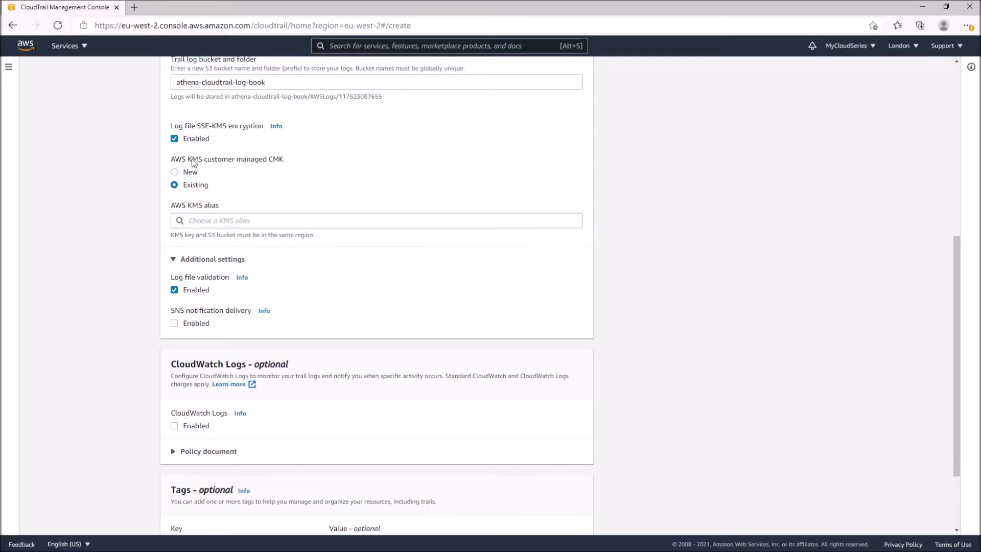
{"action": "left_click", "coordinate": [191, 175]}
{"action": "scroll", "coordinate": [304, 230], "scroll_direction": "up", "scroll_amount": 1}
Try cloudtrail-encryption as the KMS alias, and reset the encryption settings by disabling and re-enabling SSE-KMS encryption
{"action": "left_click", "coordinate": [290, 263]}
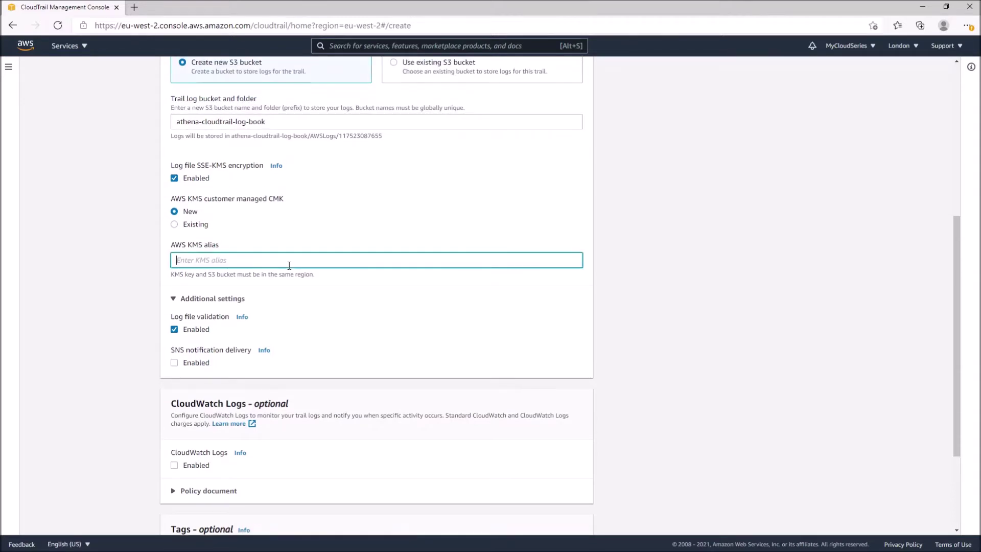
{"action": "type", "text": "cloudtrail-encryptip"}
{"action": "key", "text": "BackSpace"}
{"action": "type", "text": "on"}
{"action": "left_click", "coordinate": [200, 181]}
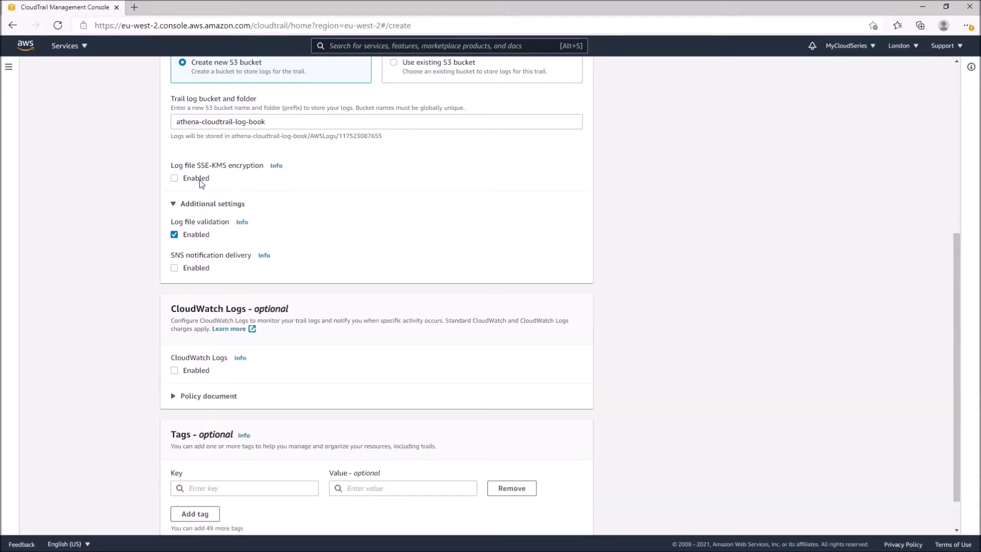
{"action": "left_click", "coordinate": [200, 183]}
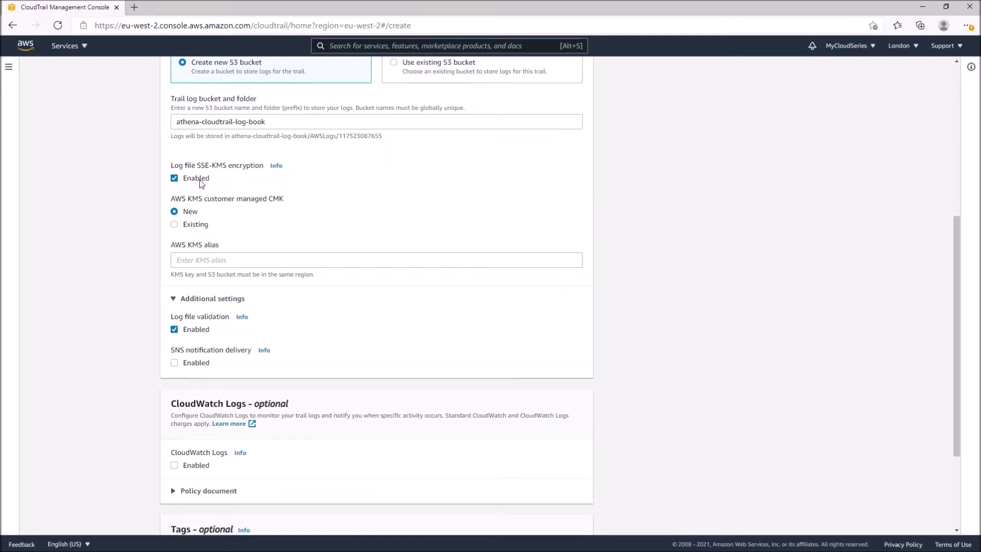
Set the alias of the new AWS KMS key to cloutrail-kms
{"action": "left_click", "coordinate": [245, 254]}
{"action": "type", "text": "cloutrail"}
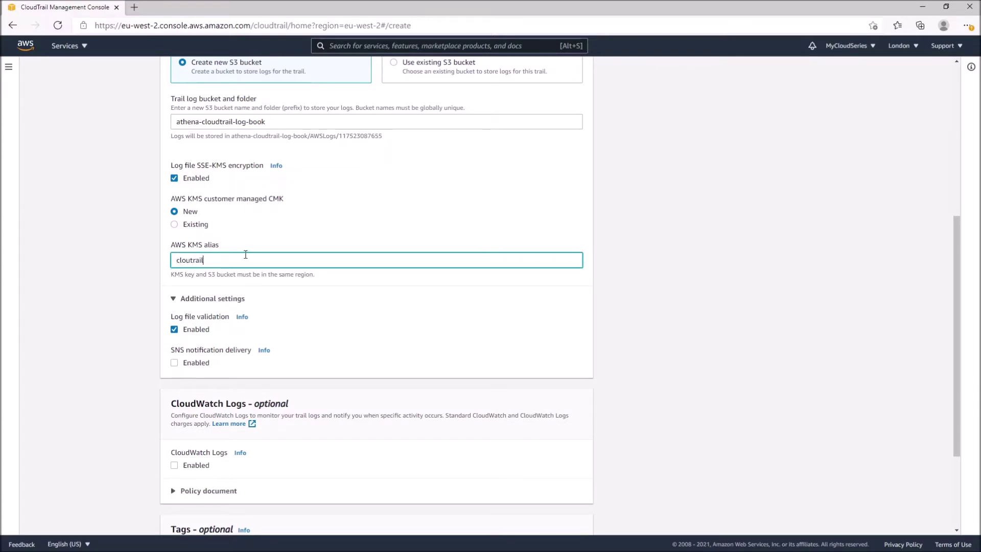
{"action": "type", "text": "-kms"}
{"action": "left_click", "coordinate": [124, 238]}
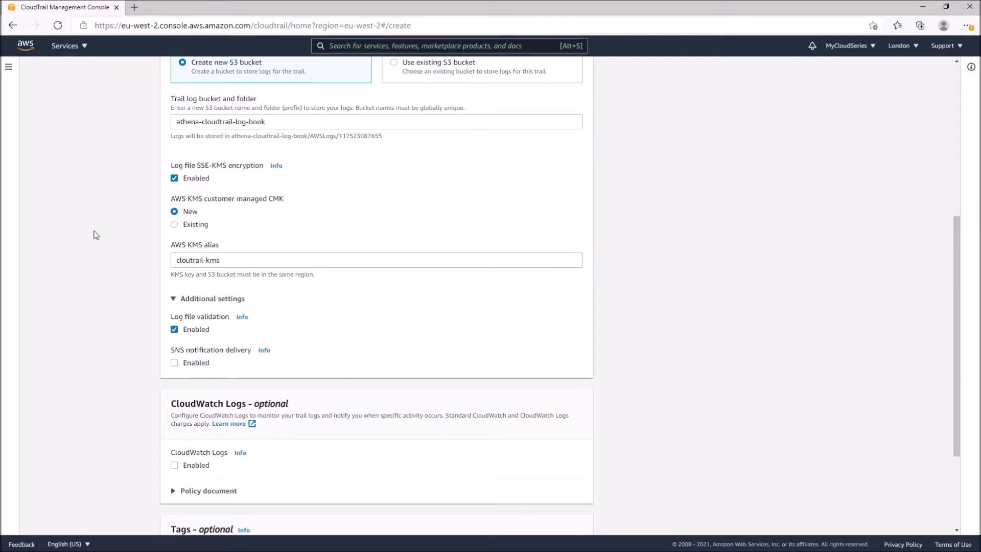
Try enabling CloudWatch Logs for the trail, look over its log group and IAM role options, and disable it again
{"action": "scroll", "coordinate": [103, 304], "scroll_direction": "down", "scroll_amount": 1}
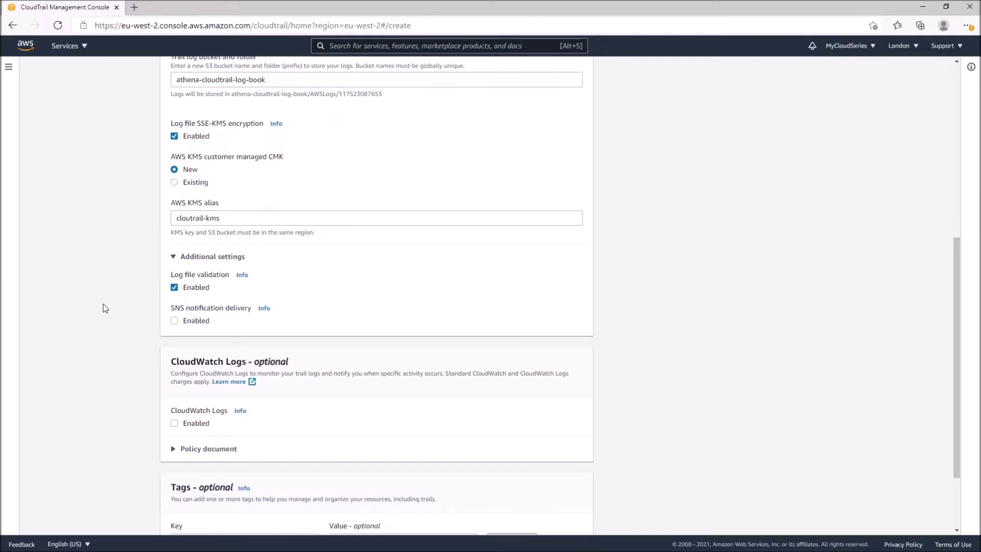
{"action": "scroll", "coordinate": [103, 304], "scroll_direction": "down", "scroll_amount": 1}
{"action": "scroll", "coordinate": [103, 305], "scroll_direction": "down", "scroll_amount": 1}
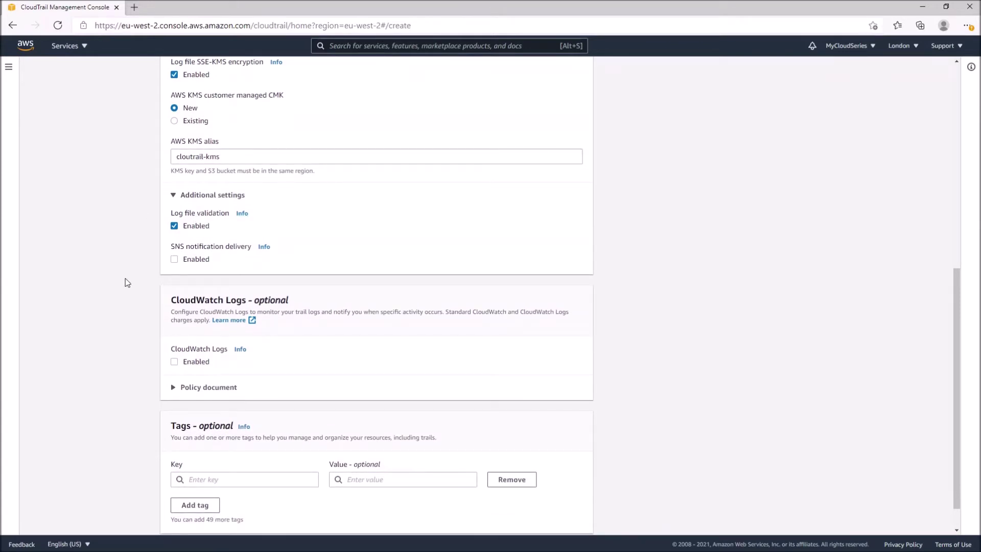
{"action": "scroll", "coordinate": [127, 283], "scroll_direction": "down", "scroll_amount": 1}
{"action": "scroll", "coordinate": [127, 283], "scroll_direction": "down", "scroll_amount": 1}
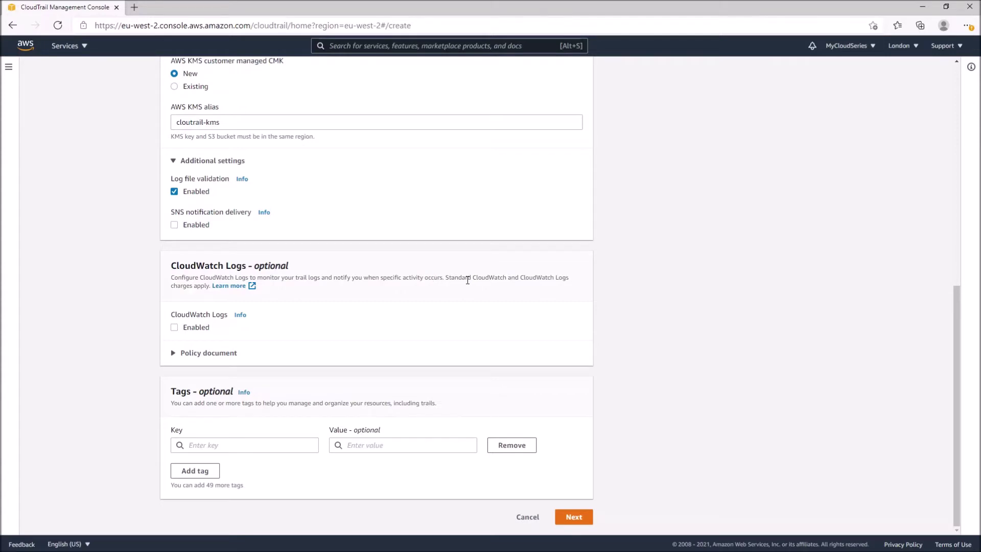
{"action": "left_click", "coordinate": [199, 328]}
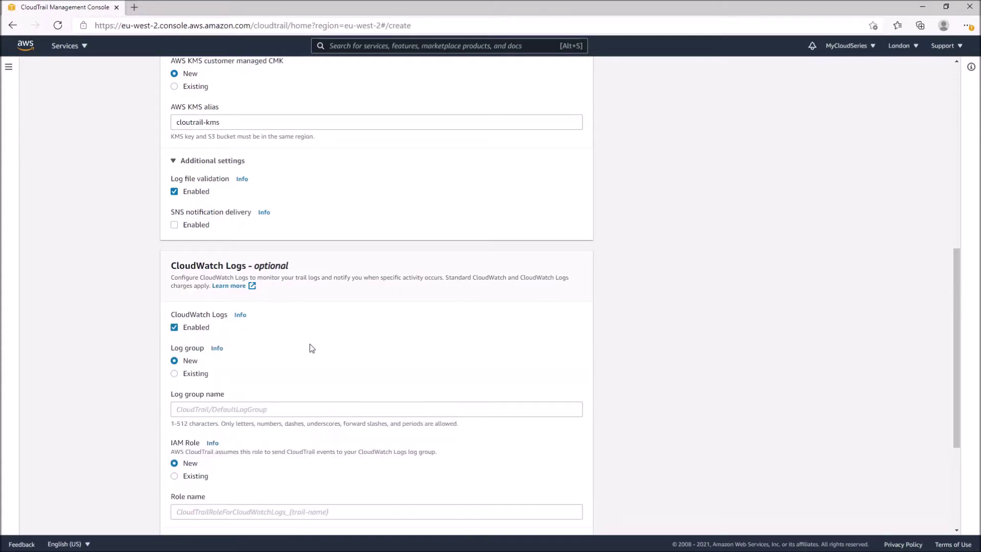
{"action": "scroll", "coordinate": [309, 345], "scroll_direction": "down", "scroll_amount": 2}
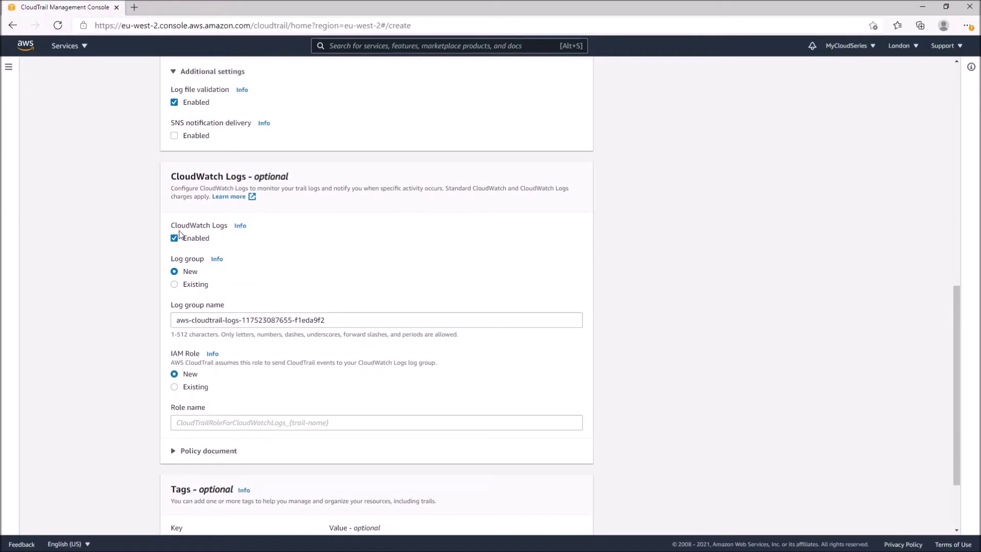
{"action": "left_click", "coordinate": [178, 235]}
{"action": "scroll", "coordinate": [111, 382], "scroll_direction": "down", "scroll_amount": 1}
{"action": "scroll", "coordinate": [111, 382], "scroll_direction": "up", "scroll_amount": 1}
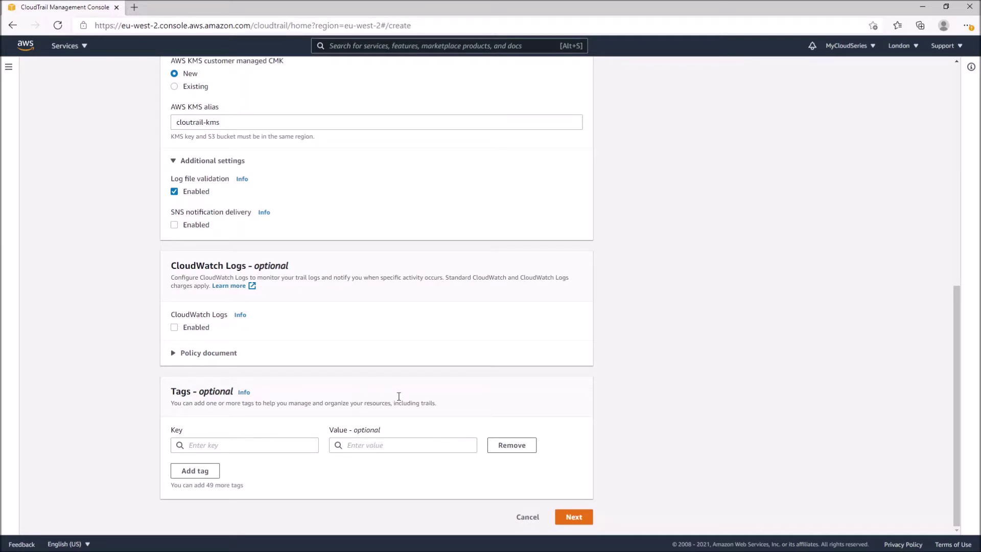
Look over the completed trail attributes and proceed to choosing the log events
{"action": "scroll", "coordinate": [424, 384], "scroll_direction": "up", "scroll_amount": 2}
{"action": "scroll", "coordinate": [424, 384], "scroll_direction": "down", "scroll_amount": 2}
{"action": "scroll", "coordinate": [424, 384], "scroll_direction": "up", "scroll_amount": 6}
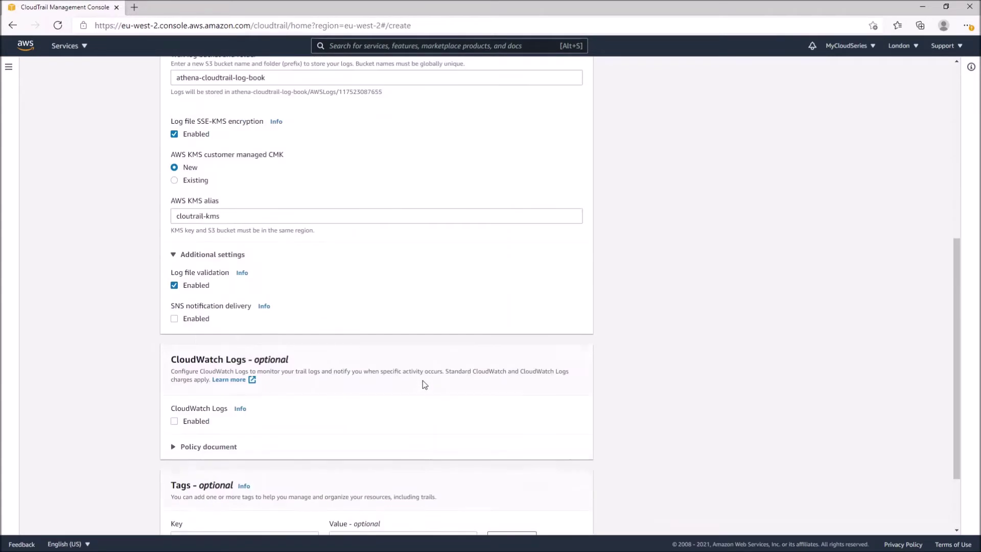
{"action": "scroll", "coordinate": [422, 381], "scroll_direction": "up", "scroll_amount": 5}
{"action": "scroll", "coordinate": [423, 381], "scroll_direction": "down", "scroll_amount": 9}
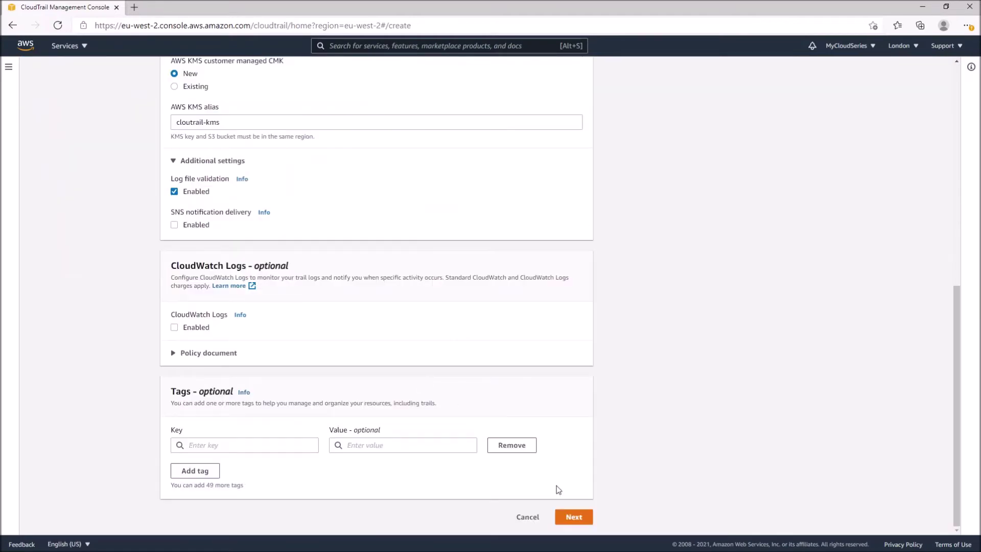
{"action": "left_click", "coordinate": [575, 521]}
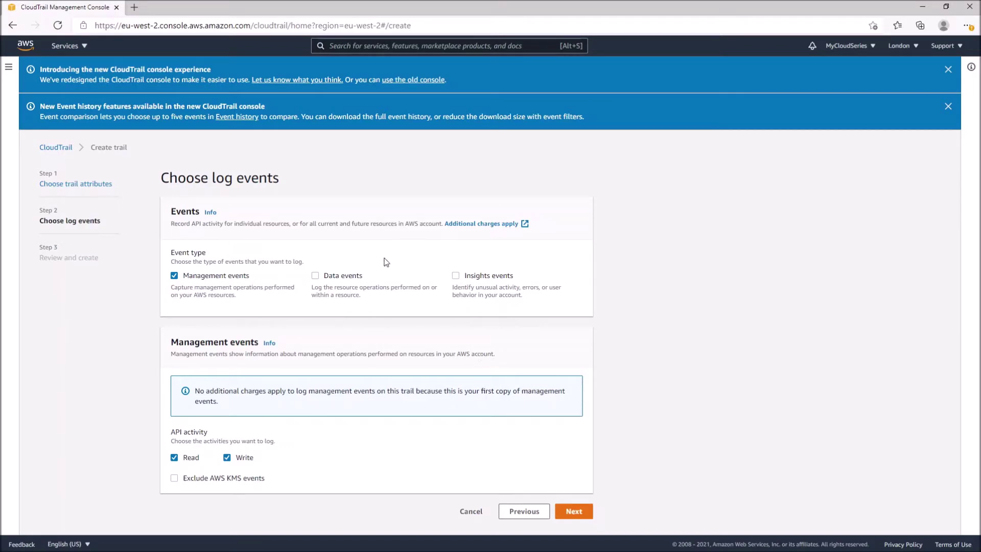
Try adding data events and Insights events to the logged event types, and deselect both again
{"action": "left_click", "coordinate": [343, 277]}
{"action": "left_click", "coordinate": [492, 275]}
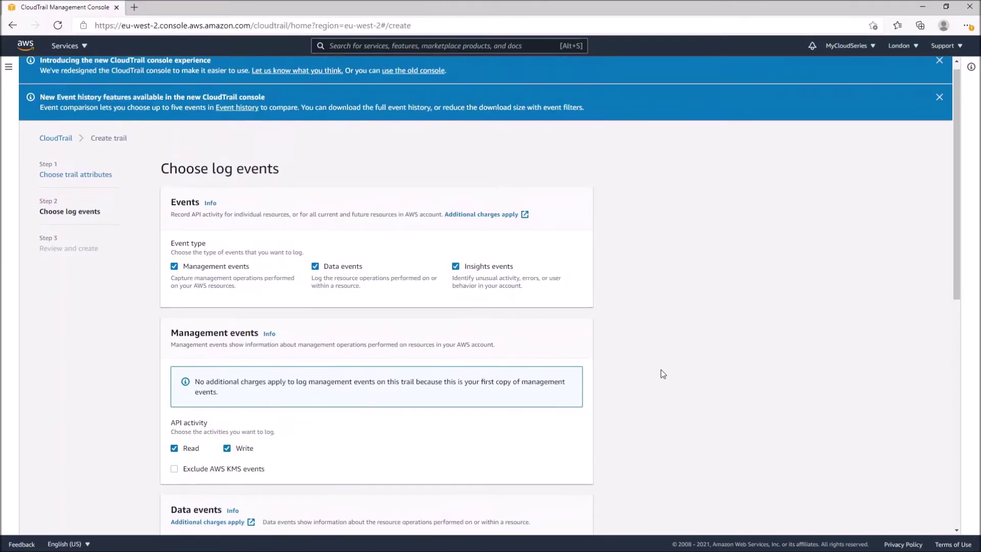
{"action": "scroll", "coordinate": [663, 374], "scroll_direction": "down", "scroll_amount": 4}
{"action": "scroll", "coordinate": [663, 374], "scroll_direction": "up", "scroll_amount": 2}
{"action": "scroll", "coordinate": [663, 374], "scroll_direction": "up", "scroll_amount": 2}
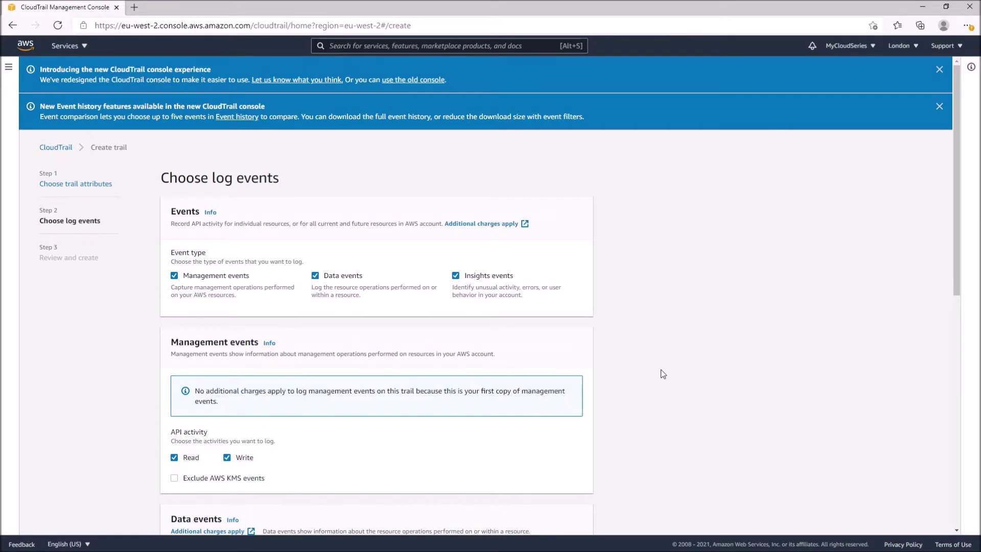
{"action": "left_click", "coordinate": [489, 277]}
{"action": "left_click", "coordinate": [335, 277]}
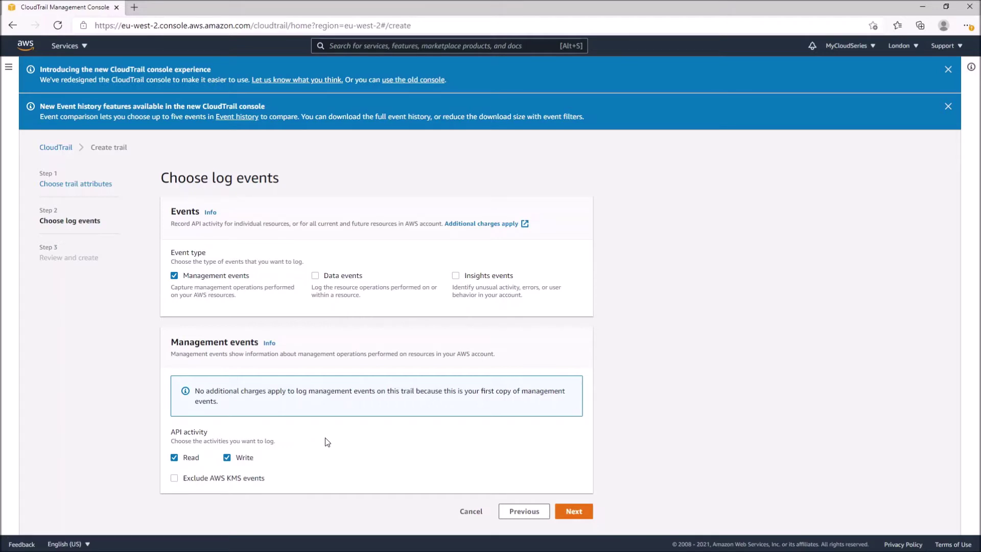
Proceed to the trail review and check the trail name, log location, KMS encryption, SNS notification and event settings
{"action": "left_click", "coordinate": [570, 513]}
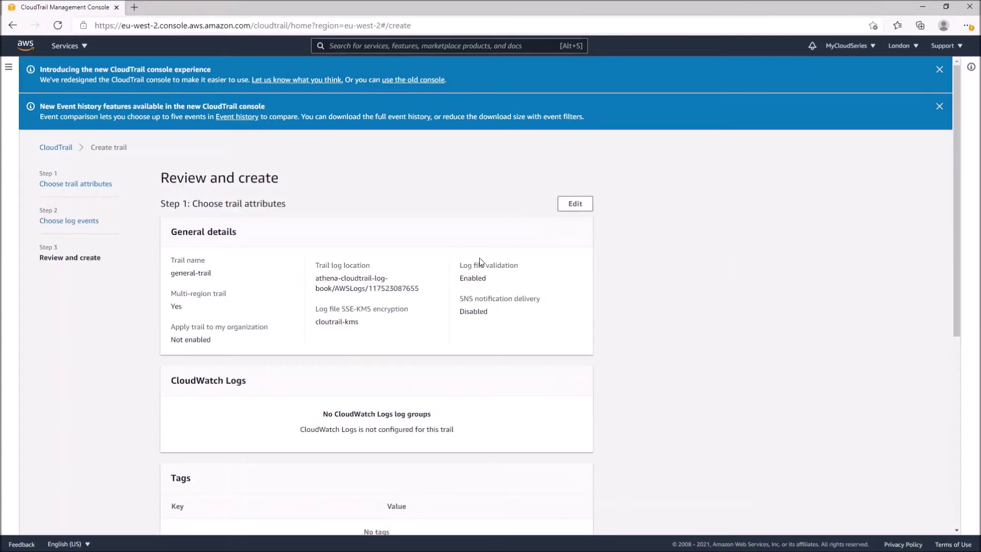
{"action": "scroll", "coordinate": [477, 260], "scroll_direction": "down", "scroll_amount": 2}
{"action": "left_click_drag", "start_coordinate": [183, 190], "coordinate": [204, 190]}
{"action": "left_click", "coordinate": [203, 190]}
{"action": "left_click_drag", "start_coordinate": [319, 195], "coordinate": [387, 205]}
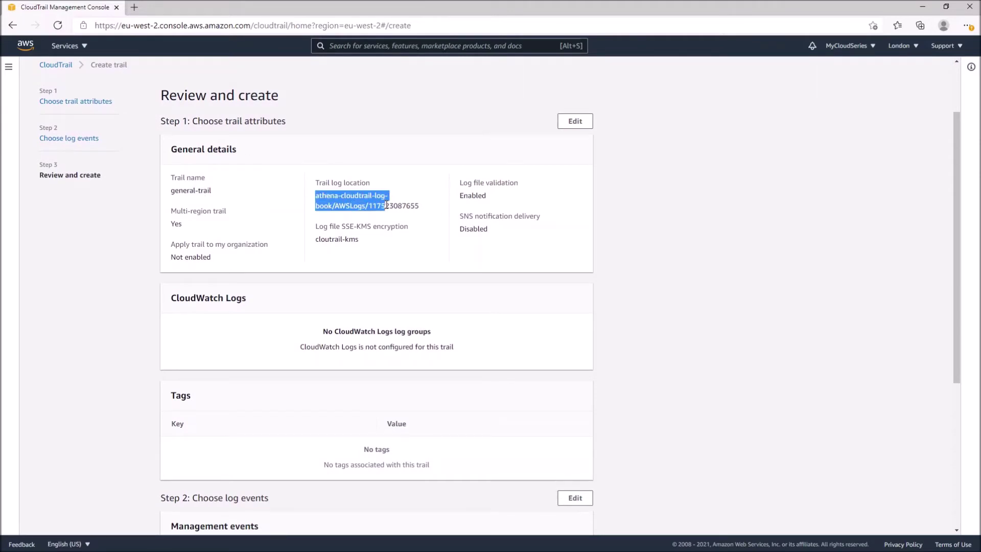
{"action": "left_click", "coordinate": [386, 205]}
{"action": "left_click", "coordinate": [318, 196]}
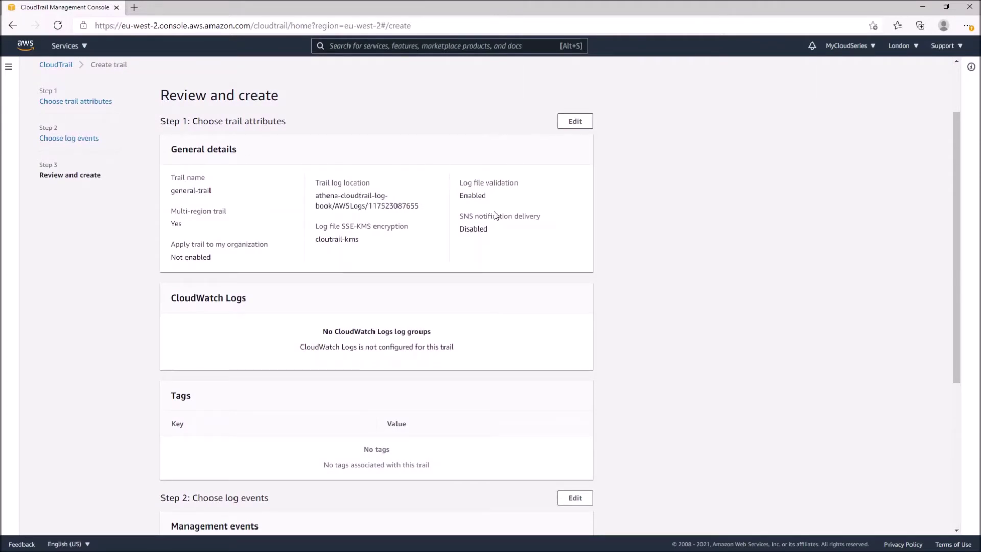
{"action": "left_click_drag", "start_coordinate": [317, 238], "coordinate": [350, 240]}
{"action": "left_click", "coordinate": [348, 241]}
{"action": "left_click_drag", "start_coordinate": [470, 229], "coordinate": [481, 229]}
{"action": "left_click", "coordinate": [481, 229]}
{"action": "scroll", "coordinate": [457, 337], "scroll_direction": "down", "scroll_amount": 5}
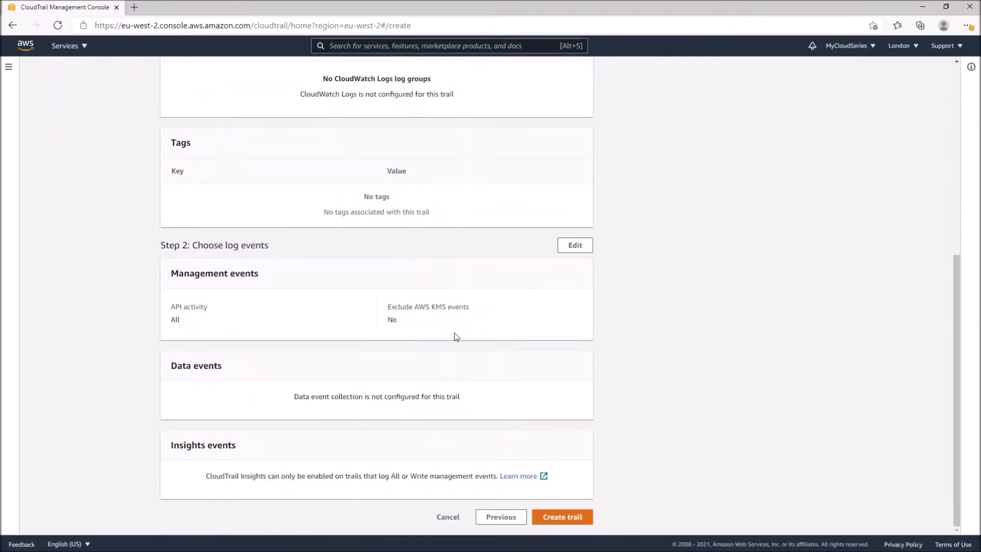
Try to create the general-trail trail with the reviewed settings and read the resulting message
{"action": "left_click", "coordinate": [573, 516]}
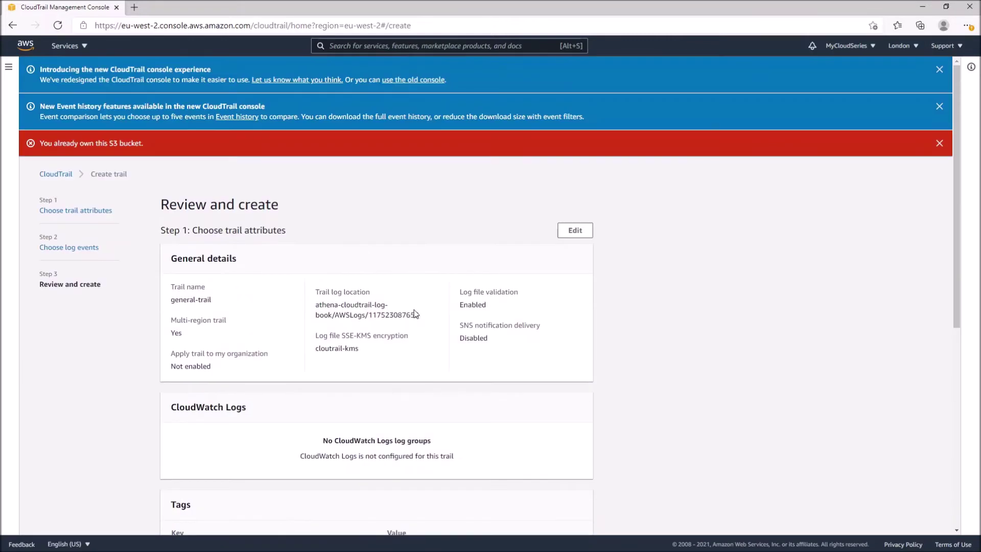
{"action": "left_click_drag", "start_coordinate": [57, 143], "coordinate": [135, 142]}
{"action": "left_click", "coordinate": [260, 256]}
Return to editing the trail attributes and change the new log bucket's name to athena-cloudtrail-logs-book
{"action": "left_click", "coordinate": [569, 232]}
{"action": "scroll", "coordinate": [352, 502], "scroll_direction": "down", "scroll_amount": 2}
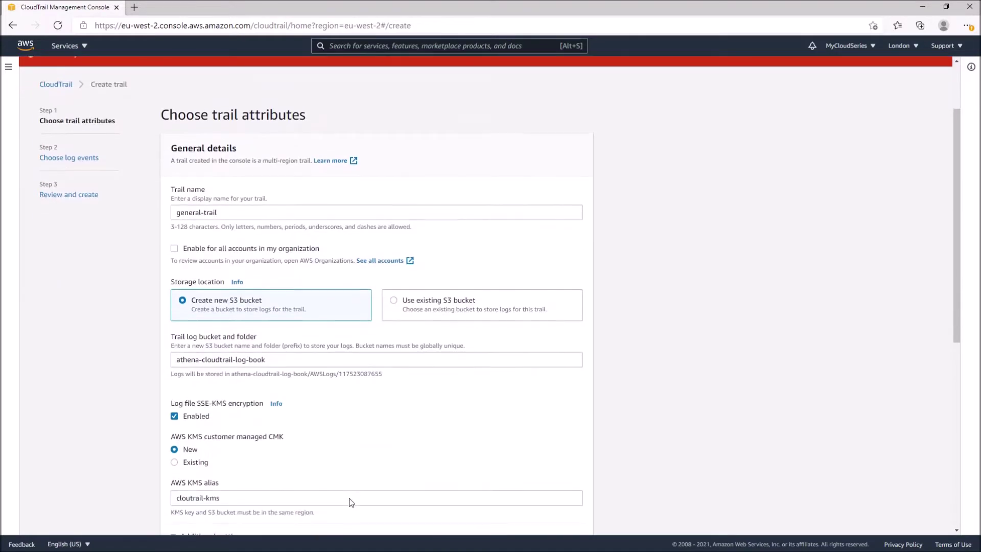
{"action": "left_click", "coordinate": [249, 359]}
{"action": "type", "text": "s"}
{"action": "left_click", "coordinate": [648, 234]}
{"action": "scroll", "coordinate": [596, 202], "scroll_direction": "up", "scroll_amount": 2}
Proceed through the log event settings to the review, keeping only management events, and create the trail
{"action": "scroll", "coordinate": [595, 202], "scroll_direction": "down", "scroll_amount": 6}
{"action": "scroll", "coordinate": [596, 206], "scroll_direction": "down", "scroll_amount": 3}
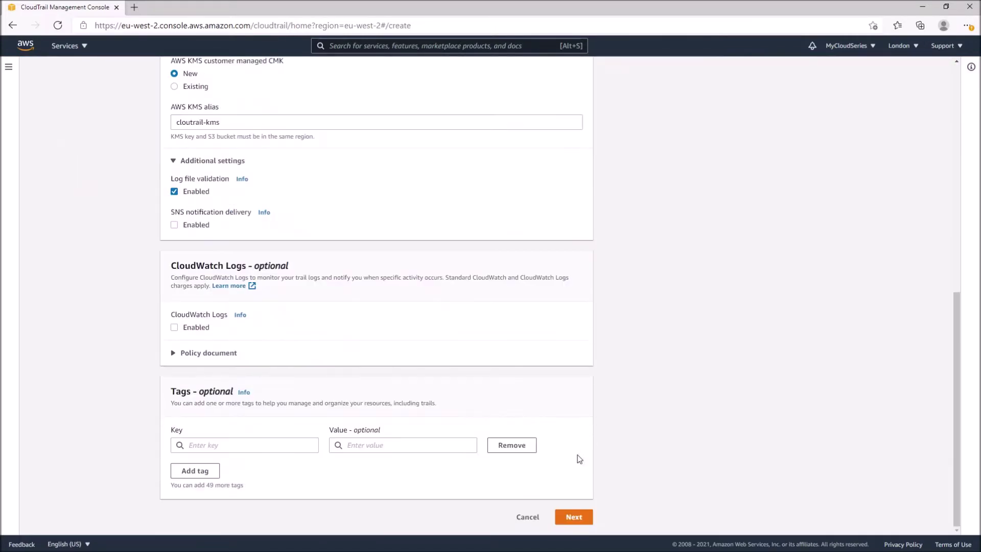
{"action": "left_click", "coordinate": [573, 516]}
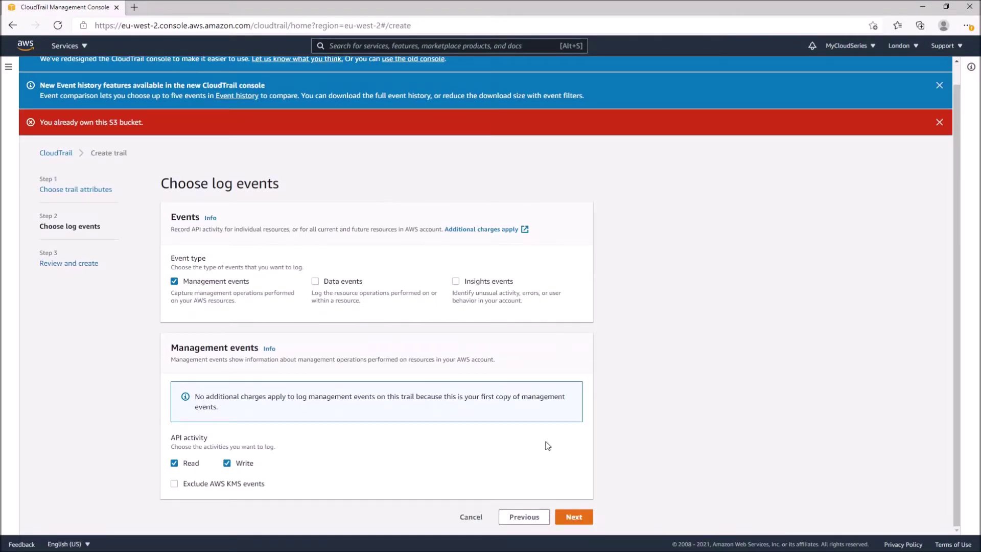
{"action": "left_click", "coordinate": [574, 521]}
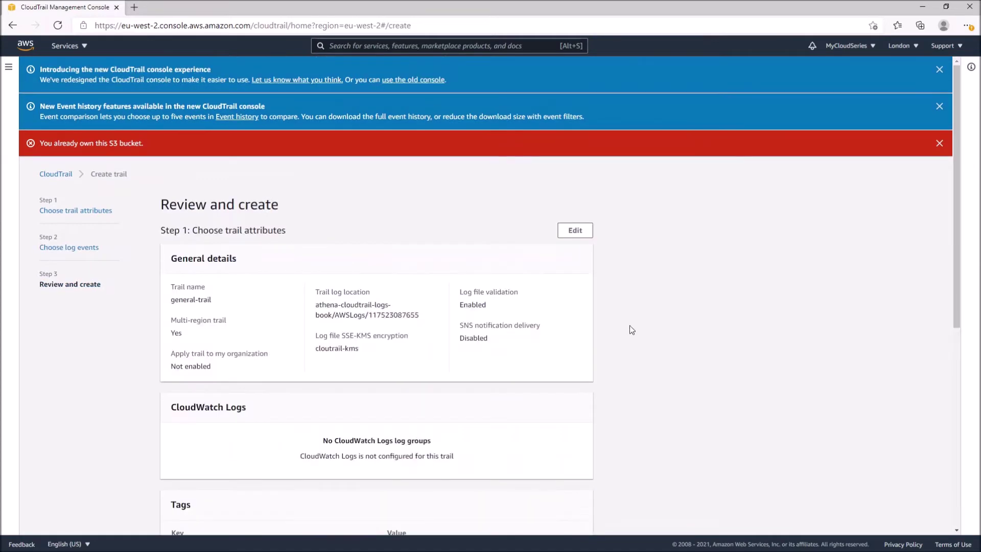
{"action": "scroll", "coordinate": [630, 325], "scroll_direction": "down", "scroll_amount": 4}
{"action": "scroll", "coordinate": [630, 325], "scroll_direction": "down", "scroll_amount": 3}
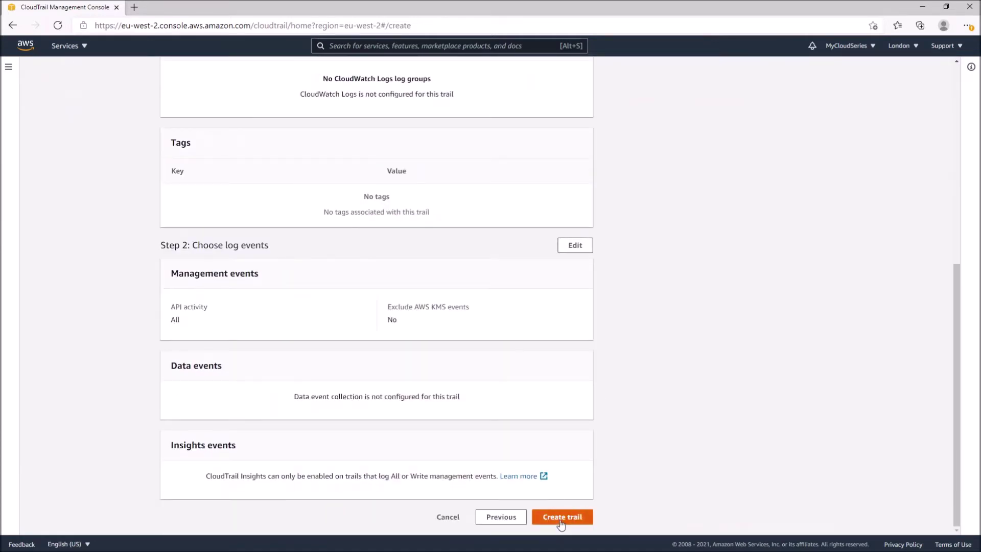
{"action": "left_click", "coordinate": [562, 517]}
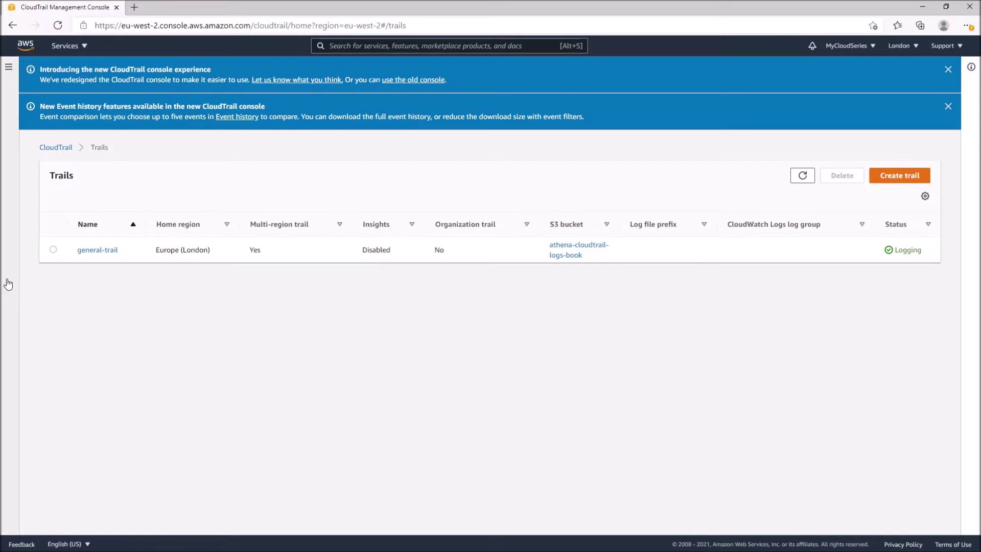
Open the CloudTrail event history
{"action": "left_click", "coordinate": [10, 296]}
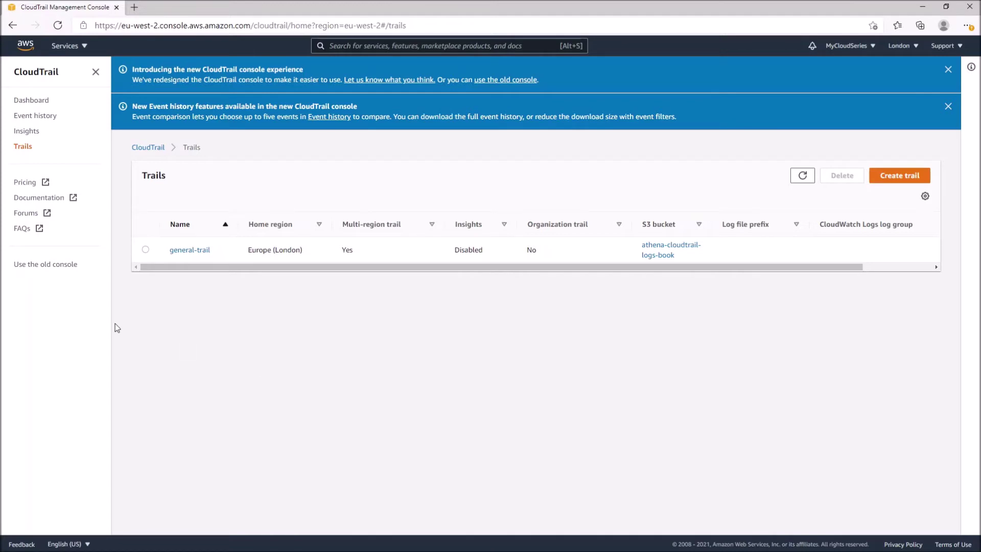
{"action": "left_click", "coordinate": [95, 72]}
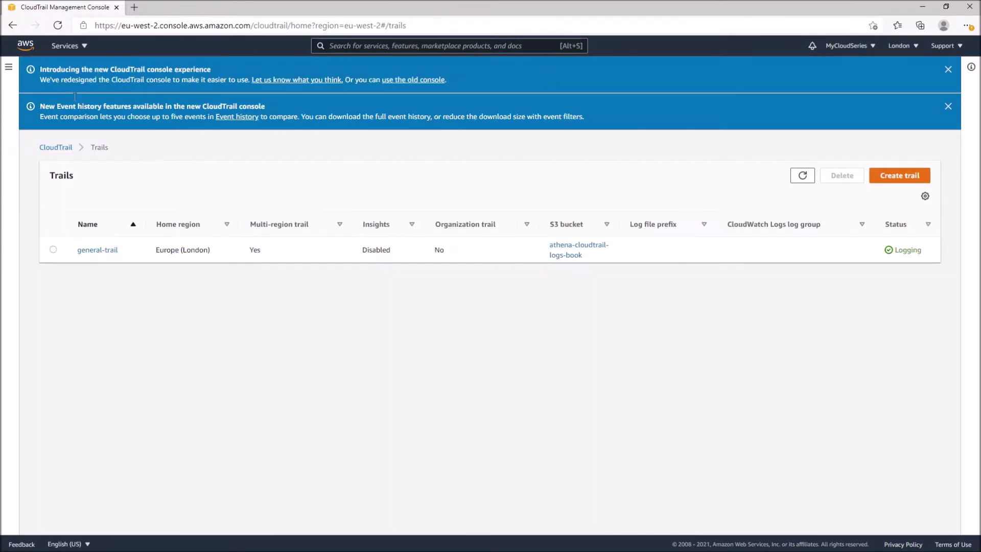
{"action": "left_click", "coordinate": [16, 169]}
{"action": "left_click", "coordinate": [44, 116]}
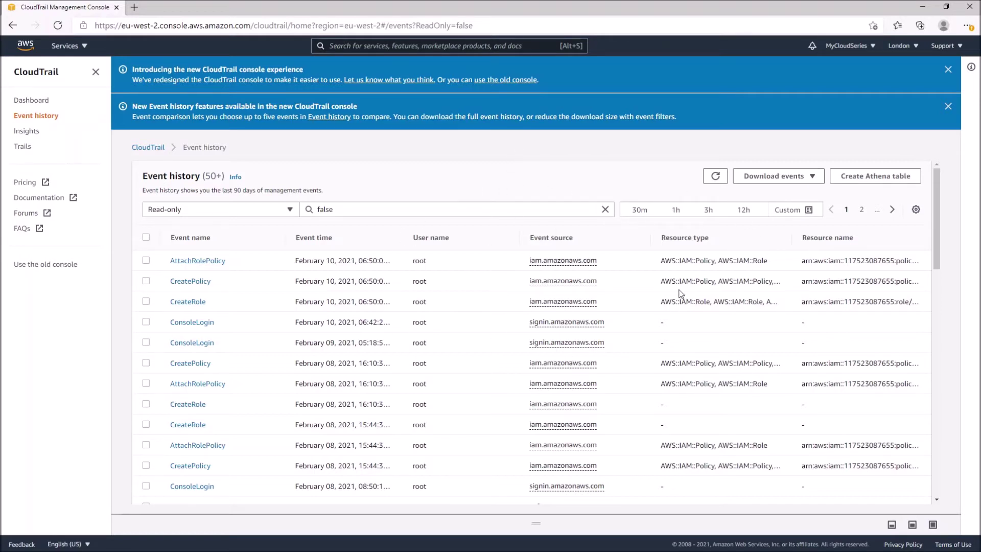
Start creating an Athena table from the event history and choose athena-cloudtrail-logs-book as its storage location
{"action": "left_click", "coordinate": [864, 185]}
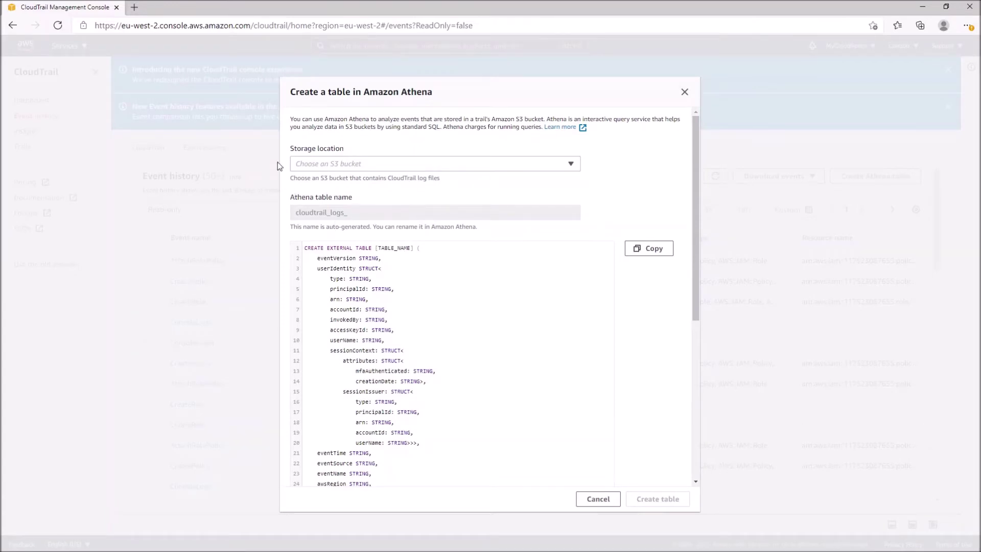
{"action": "left_click", "coordinate": [372, 164]}
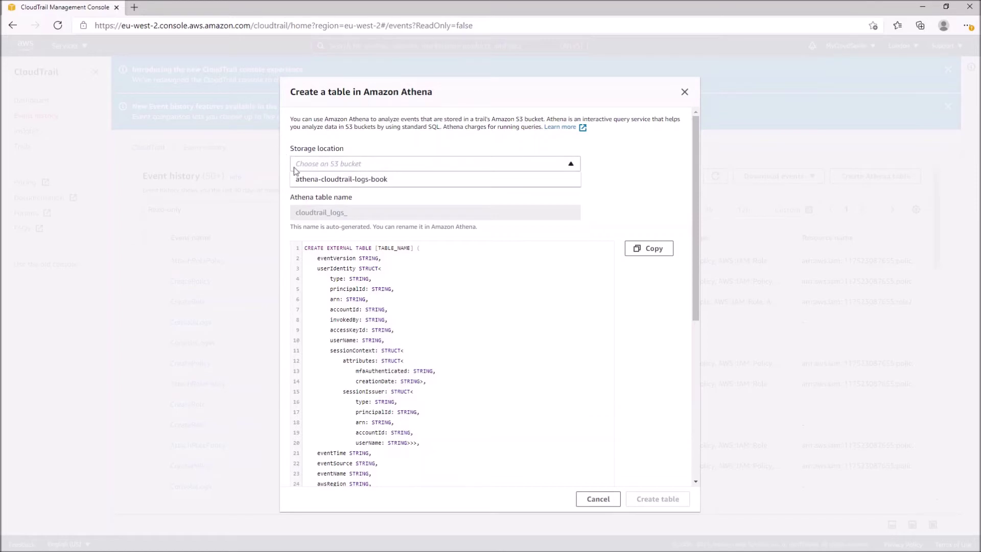
{"action": "double_click", "coordinate": [376, 182]}
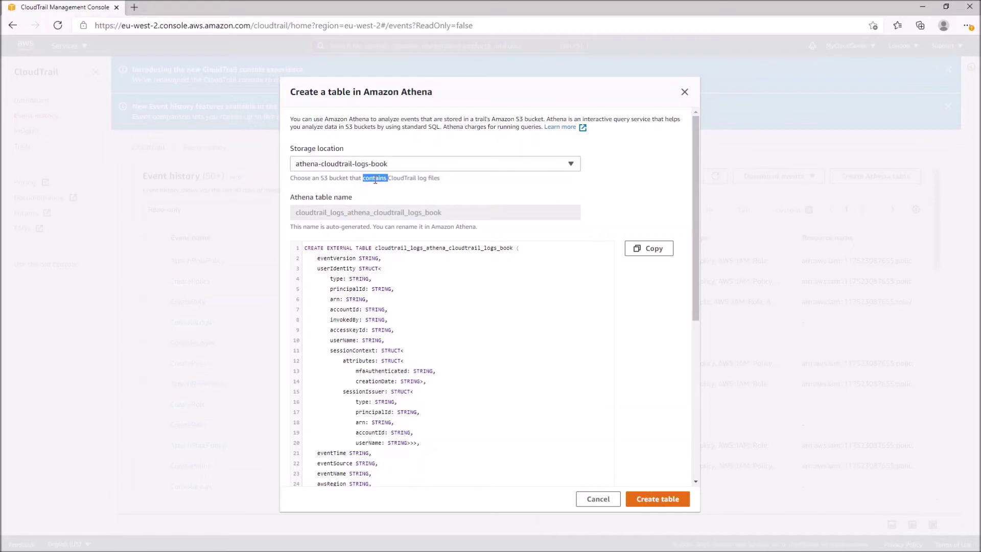
{"action": "left_click", "coordinate": [433, 167]}
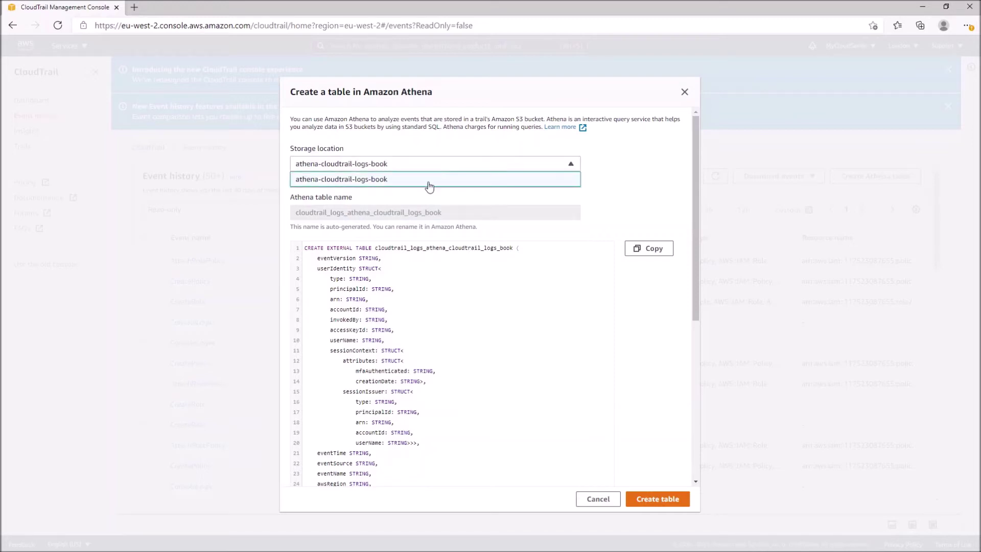
{"action": "left_click", "coordinate": [430, 180]}
{"action": "left_click", "coordinate": [437, 189]}
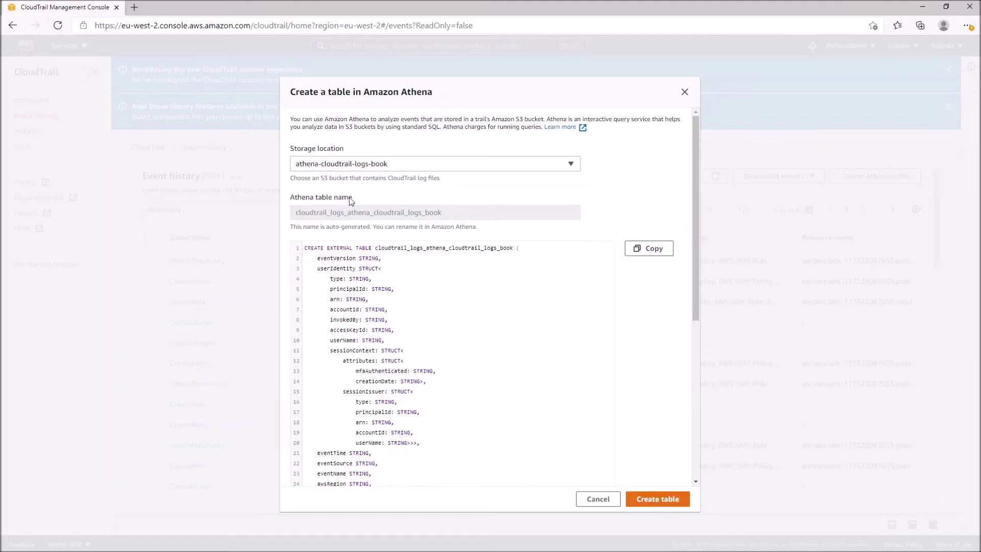
Examine the Athena table name and the full CREATE EXTERNAL TABLE statement generated for the CloudTrail logs
{"action": "scroll", "coordinate": [367, 299], "scroll_direction": "down", "scroll_amount": 5}
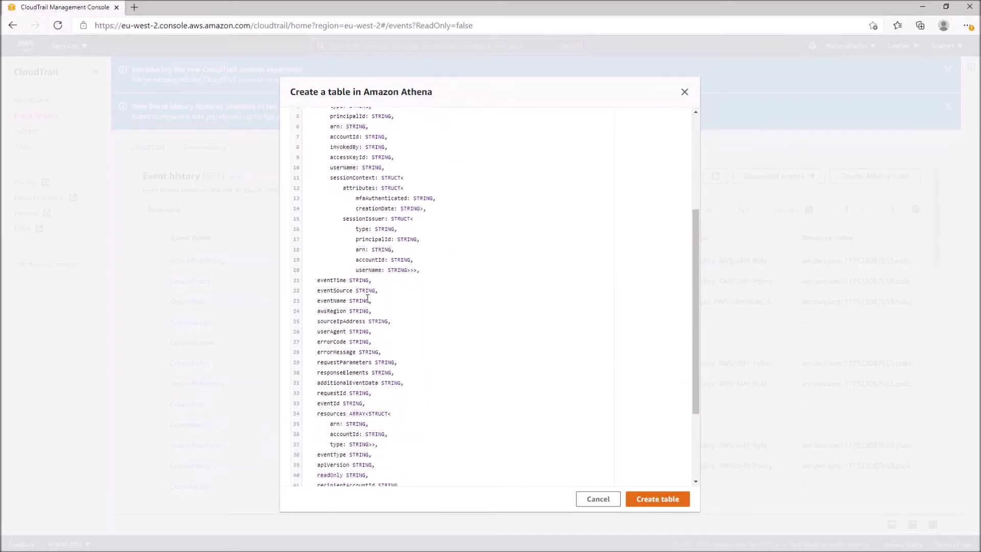
{"action": "scroll", "coordinate": [367, 298], "scroll_direction": "up", "scroll_amount": 5}
{"action": "scroll", "coordinate": [367, 298], "scroll_direction": "down", "scroll_amount": 5}
{"action": "scroll", "coordinate": [368, 299], "scroll_direction": "down", "scroll_amount": 2}
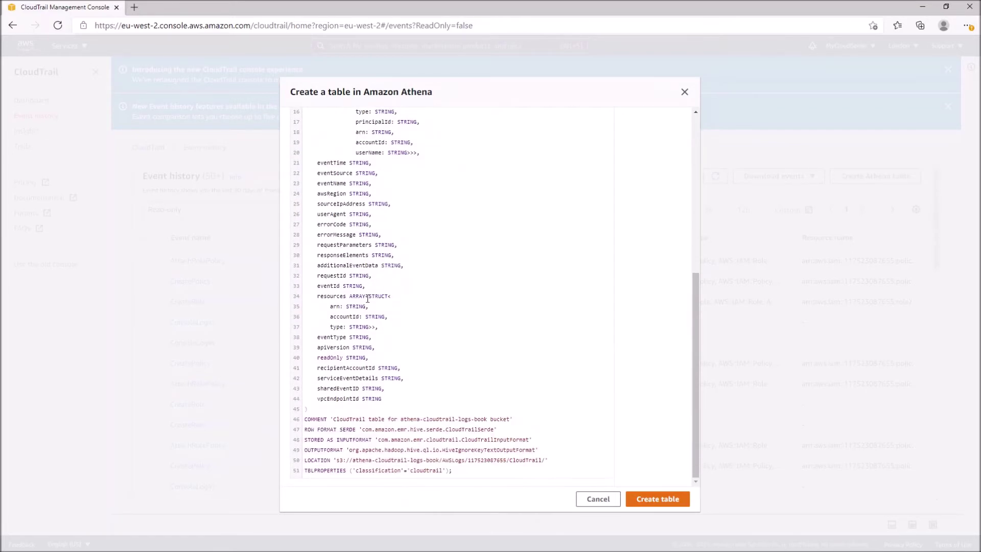
{"action": "scroll", "coordinate": [367, 298], "scroll_direction": "up", "scroll_amount": 8}
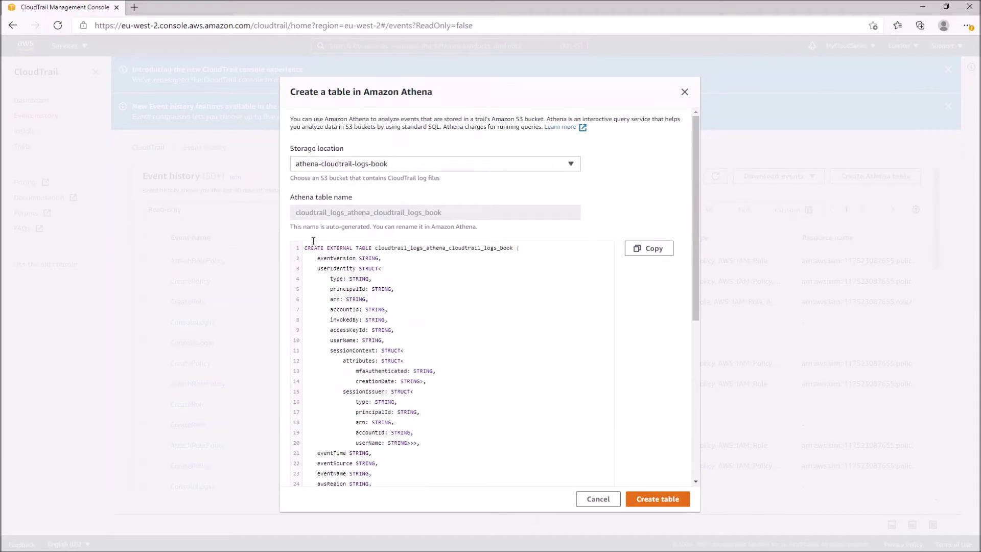
{"action": "scroll", "coordinate": [369, 299], "scroll_direction": "down", "scroll_amount": 3}
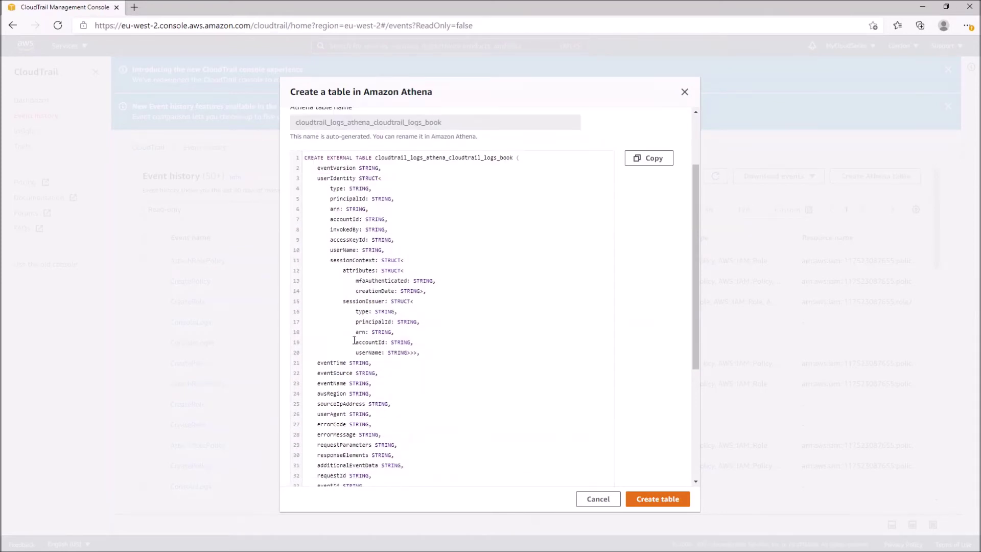
{"action": "scroll", "coordinate": [354, 339], "scroll_direction": "down", "scroll_amount": 5}
{"action": "scroll", "coordinate": [346, 333], "scroll_direction": "up", "scroll_amount": 8}
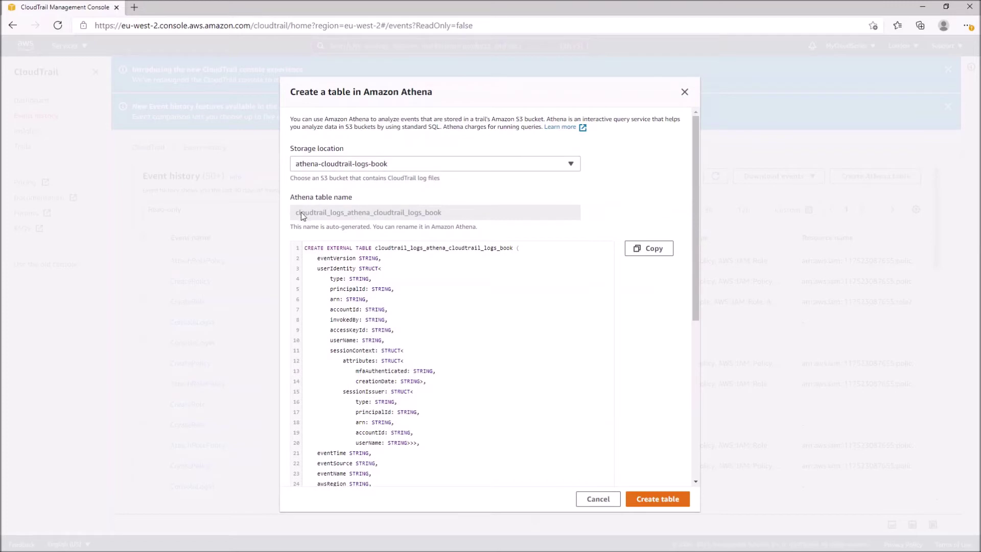
{"action": "left_click_drag", "start_coordinate": [301, 213], "coordinate": [403, 216]}
{"action": "left_click", "coordinate": [430, 213]}
{"action": "scroll", "coordinate": [410, 313], "scroll_direction": "down", "scroll_amount": 10}
{"action": "scroll", "coordinate": [410, 314], "scroll_direction": "up", "scroll_amount": 9}
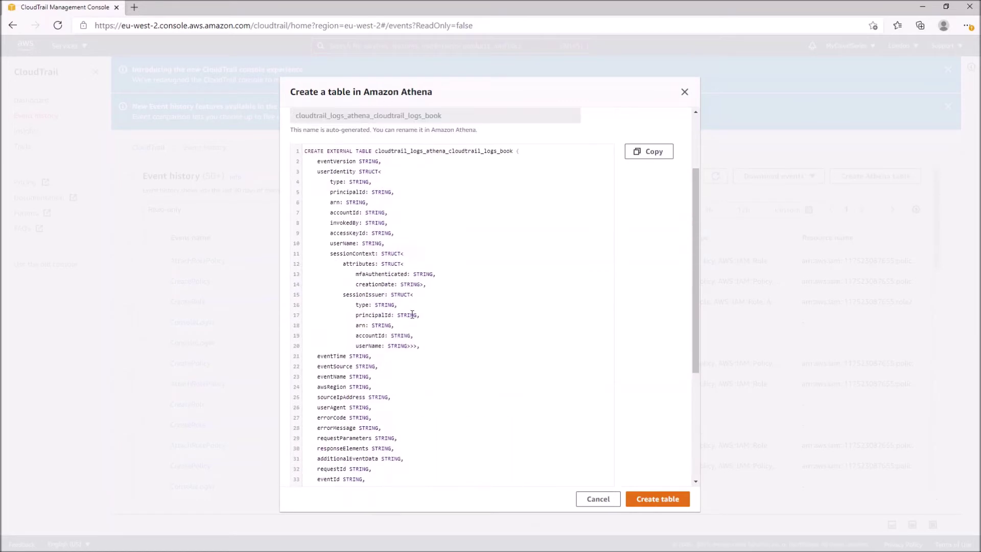
{"action": "scroll", "coordinate": [412, 313], "scroll_direction": "down", "scroll_amount": 9}
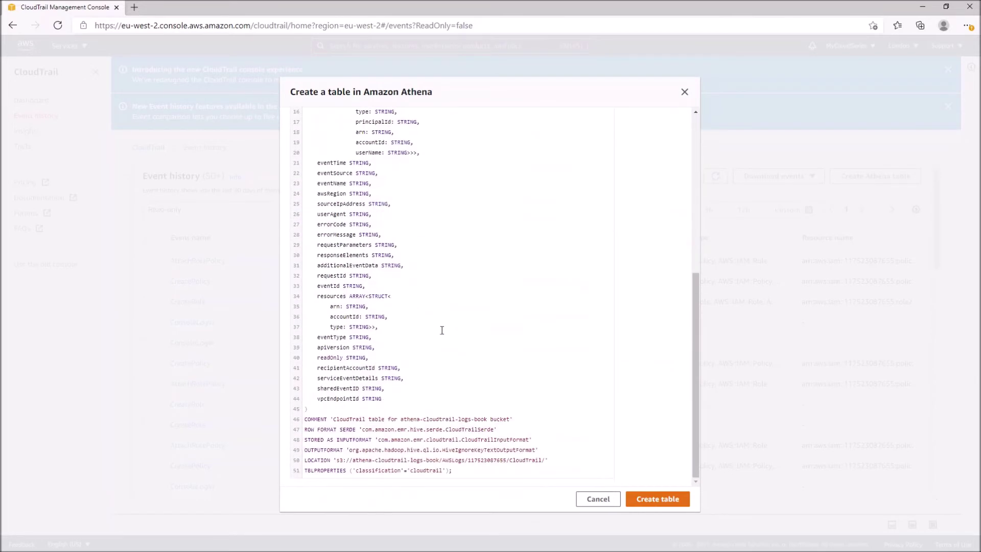
Create the Athena table for the CloudTrail logs and switch to it in the Athena console
{"action": "left_click", "coordinate": [665, 498]}
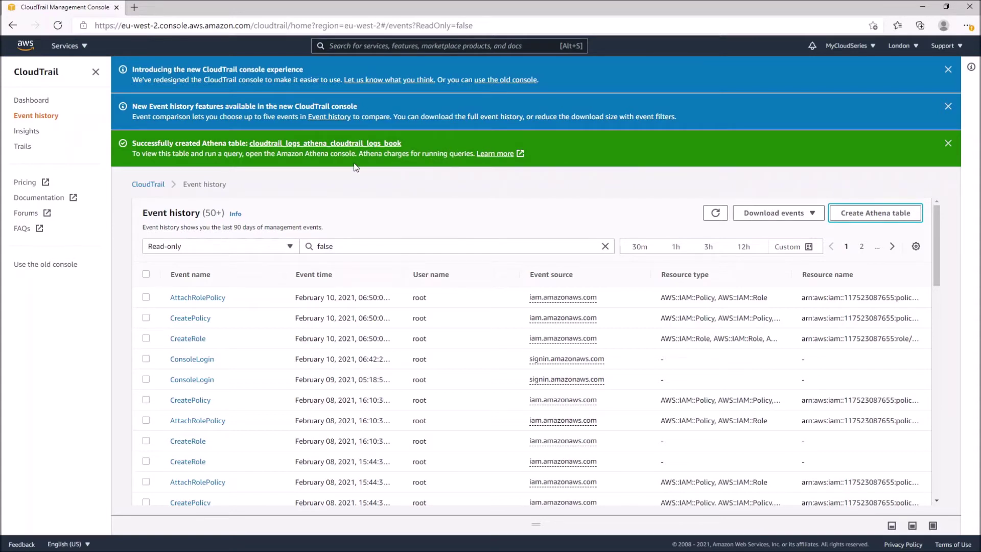
{"action": "left_click", "coordinate": [314, 144]}
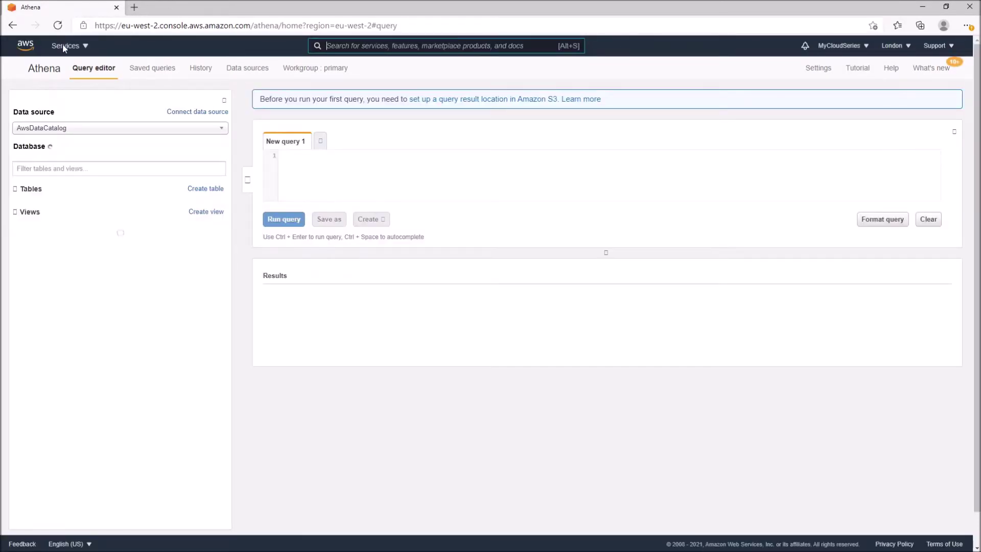
{"action": "left_click", "coordinate": [63, 45]}
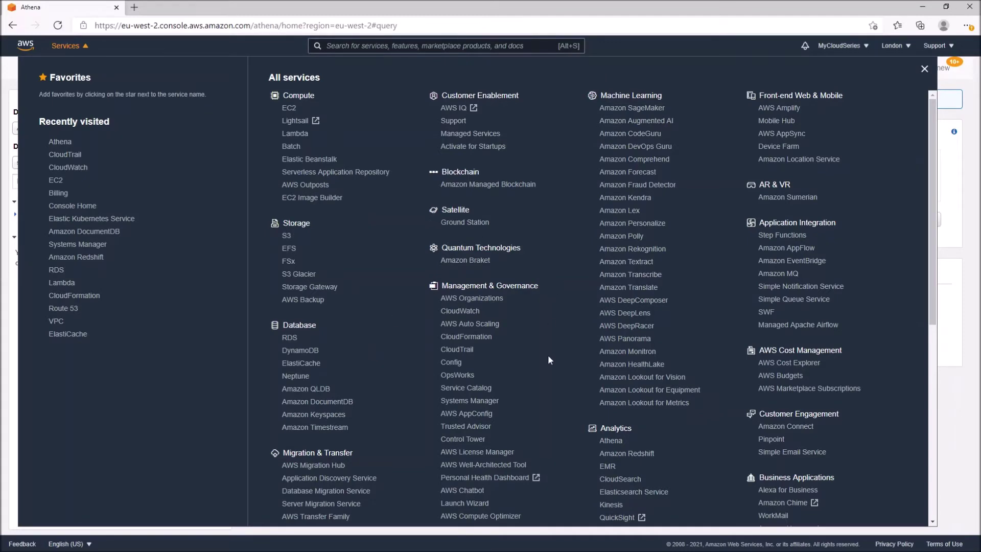
{"action": "scroll", "coordinate": [548, 356], "scroll_direction": "down", "scroll_amount": 2}
{"action": "scroll", "coordinate": [573, 299], "scroll_direction": "down", "scroll_amount": 1}
{"action": "scroll", "coordinate": [572, 296], "scroll_direction": "down", "scroll_amount": 3}
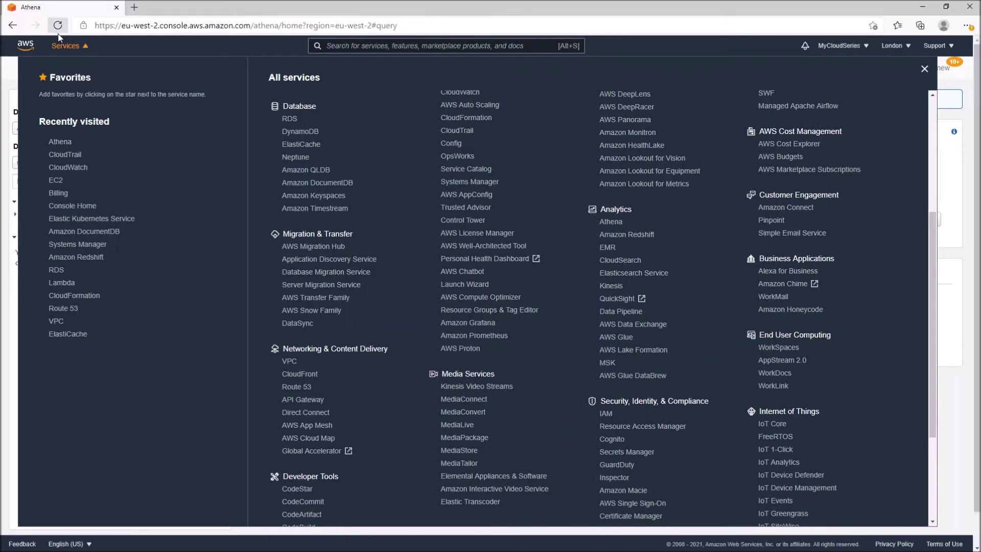
{"action": "left_click", "coordinate": [69, 51]}
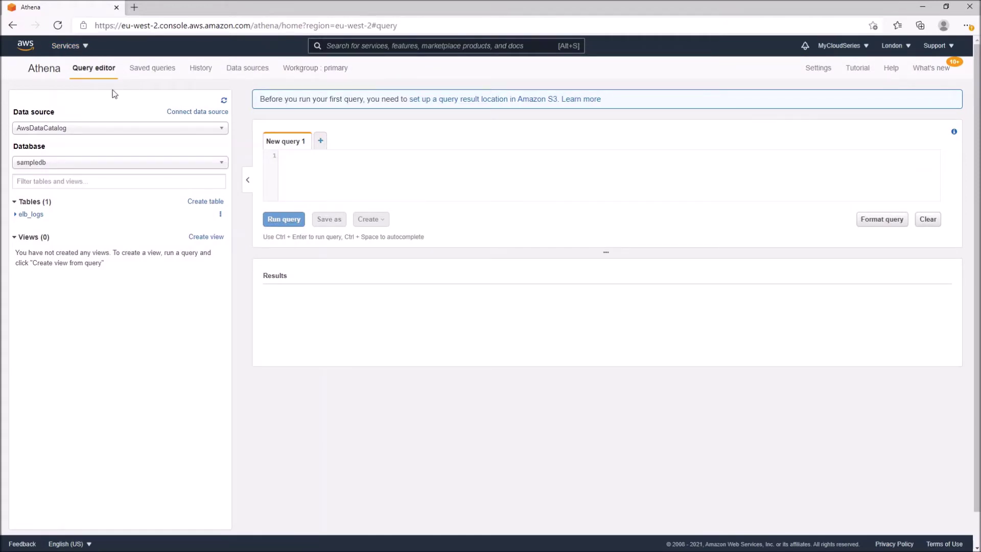
Check which data sources and databases are available in the Athena query editor
{"action": "left_click", "coordinate": [96, 129]}
{"action": "left_click", "coordinate": [98, 121]}
{"action": "left_click", "coordinate": [87, 165]}
{"action": "left_click", "coordinate": [124, 142]}
{"action": "left_click", "coordinate": [122, 162]}
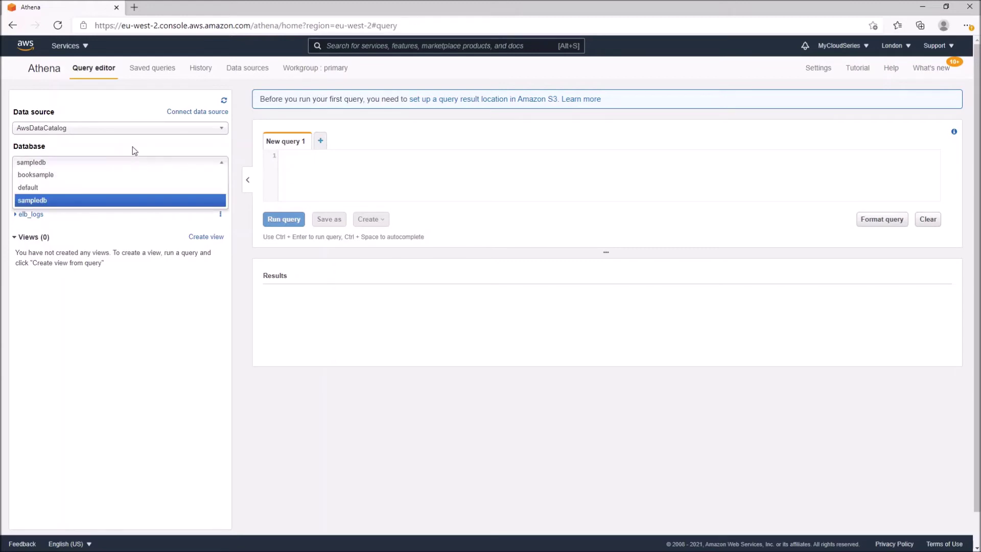
{"action": "left_click", "coordinate": [133, 146]}
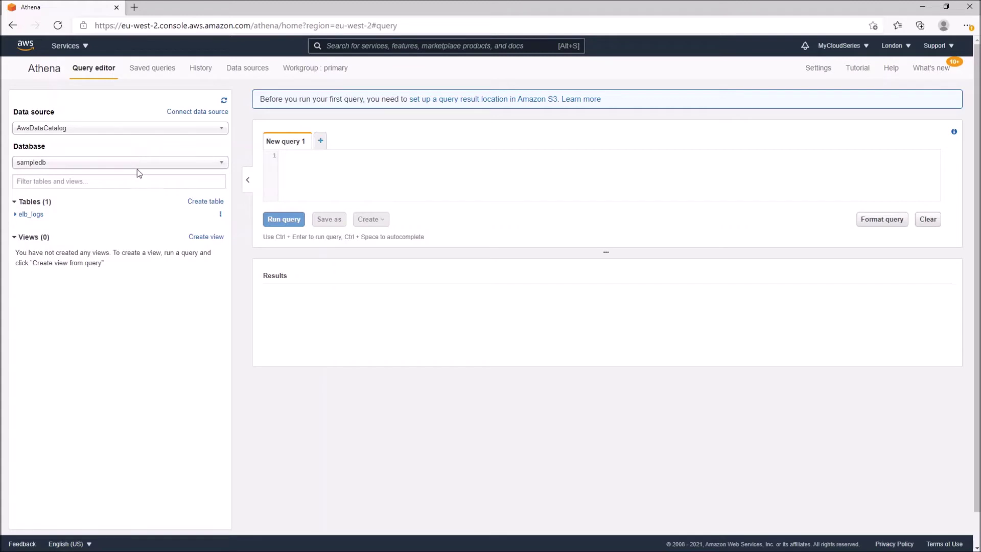
{"action": "left_click", "coordinate": [147, 166]}
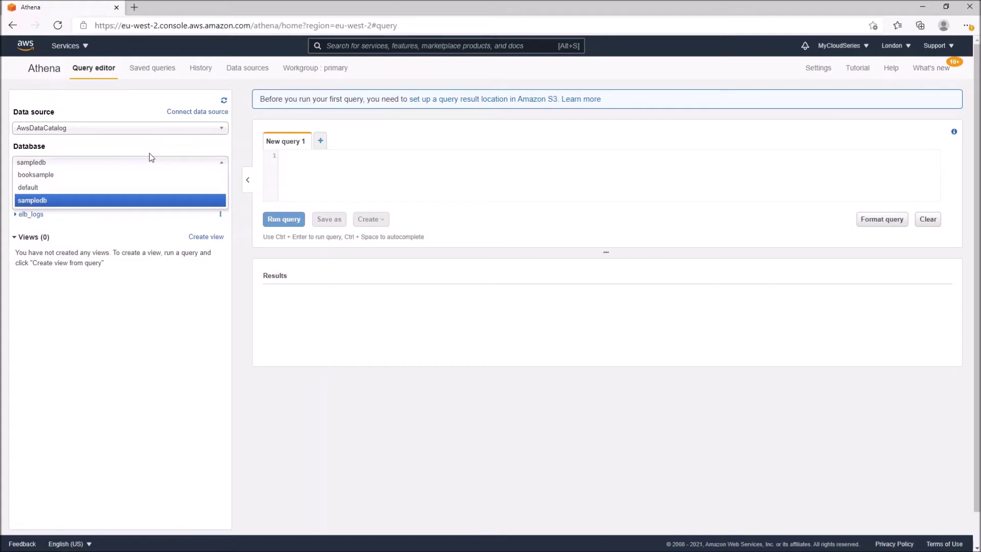
{"action": "left_click", "coordinate": [153, 147]}
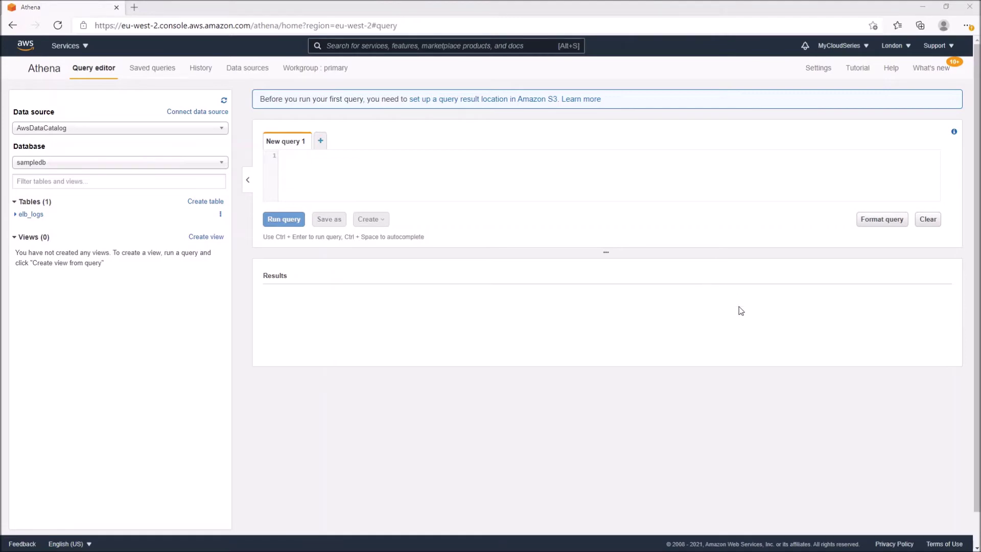
Select the default database of AwsDataCatalog in the query editor to list its CloudTrail logs table
{"action": "left_click", "coordinate": [914, 346]}
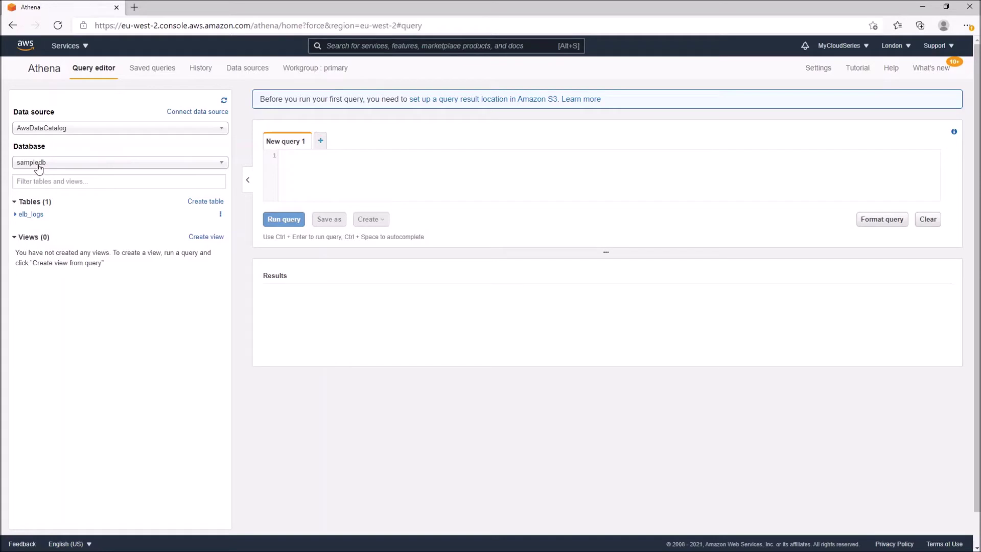
{"action": "left_click", "coordinate": [84, 162]}
{"action": "left_click", "coordinate": [79, 188]}
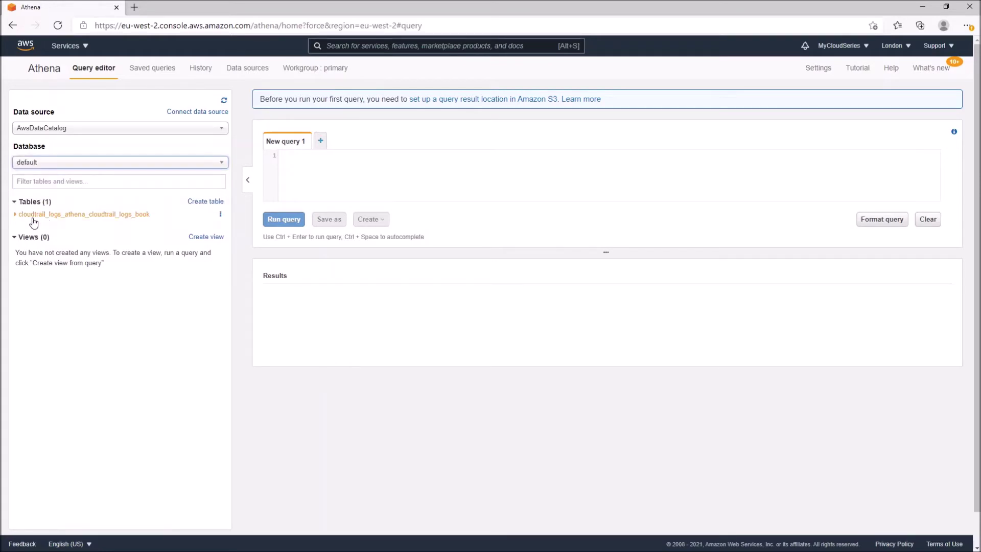
{"action": "left_click", "coordinate": [75, 165]}
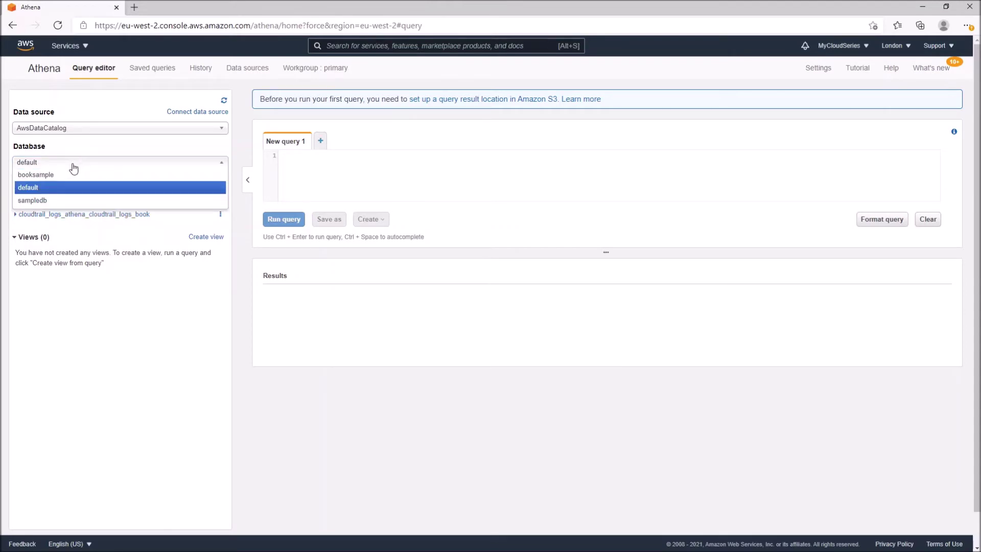
{"action": "left_click", "coordinate": [53, 188]}
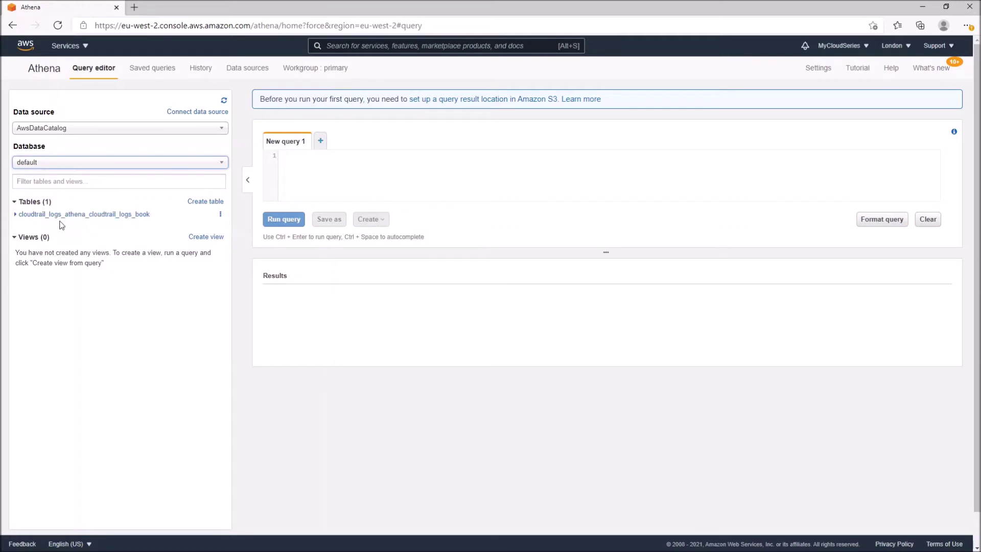
Try to preview the cloudtrail_logs_athena_cloudtrail_logs_book table
{"action": "left_click", "coordinate": [220, 215]}
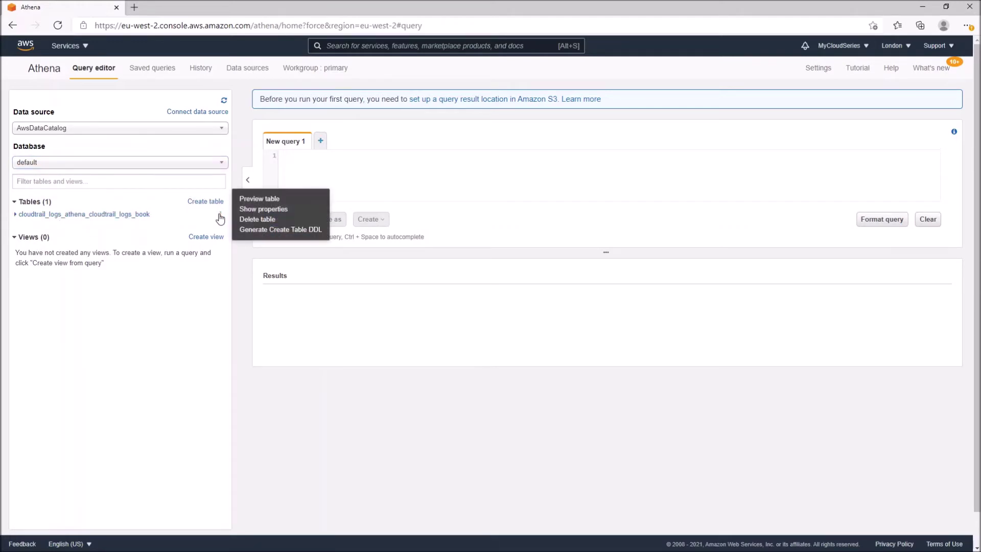
{"action": "left_click", "coordinate": [260, 200]}
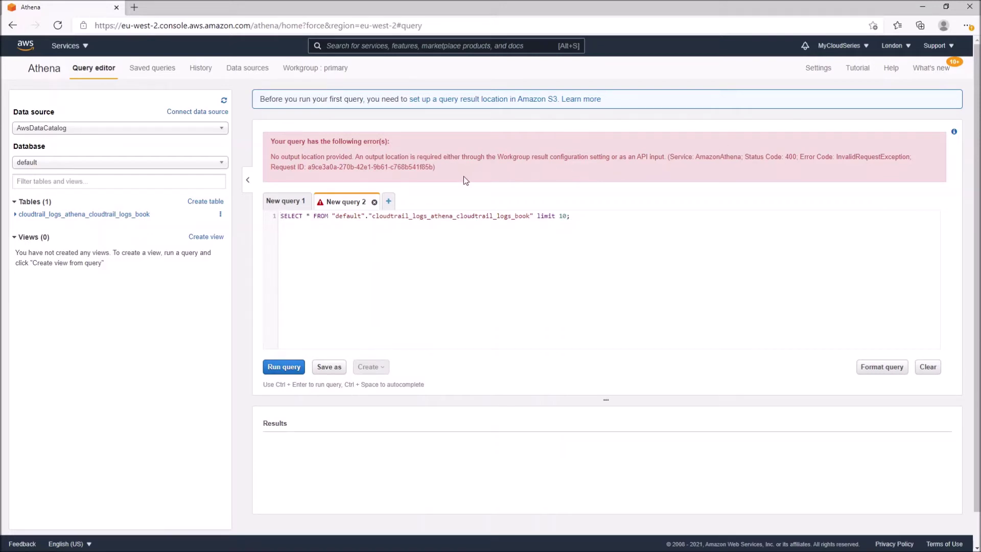
Fill the query result location in the Athena settings with the example path s3://query-results-bucket/folder/
{"action": "left_click", "coordinate": [818, 68]}
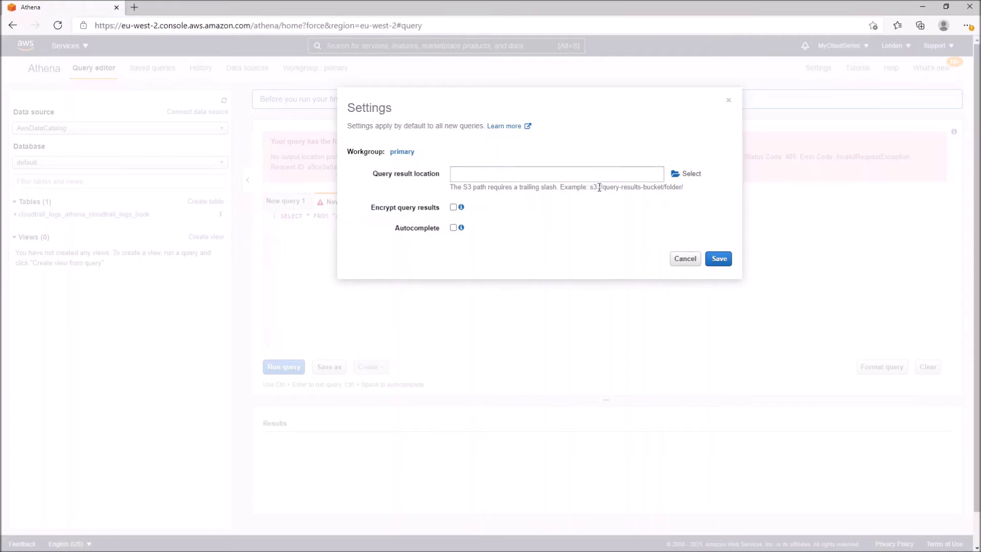
{"action": "left_click_drag", "start_coordinate": [590, 188], "coordinate": [686, 193]}
{"action": "key", "text": "ctrl+c"}
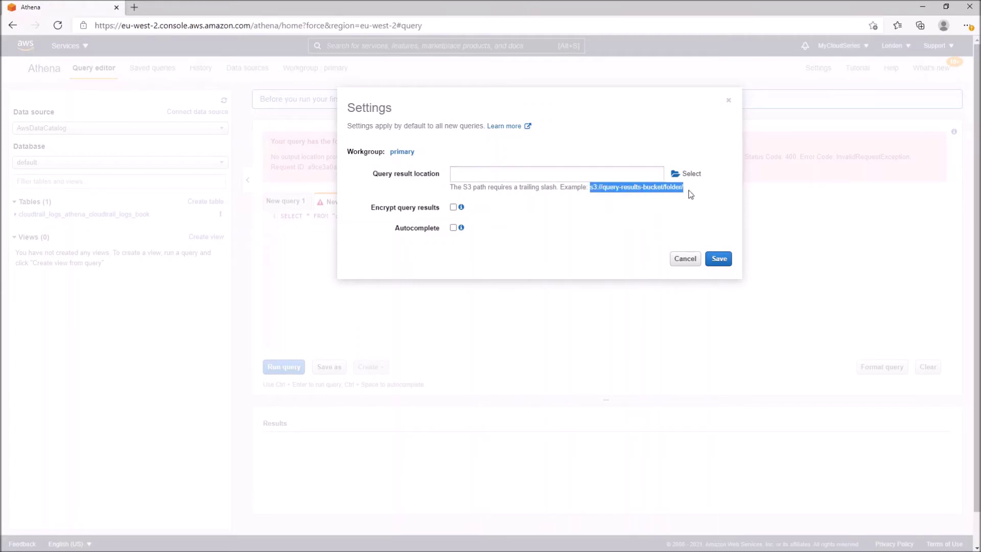
{"action": "left_click", "coordinate": [545, 175]}
{"action": "key", "text": "ctrl+v"}
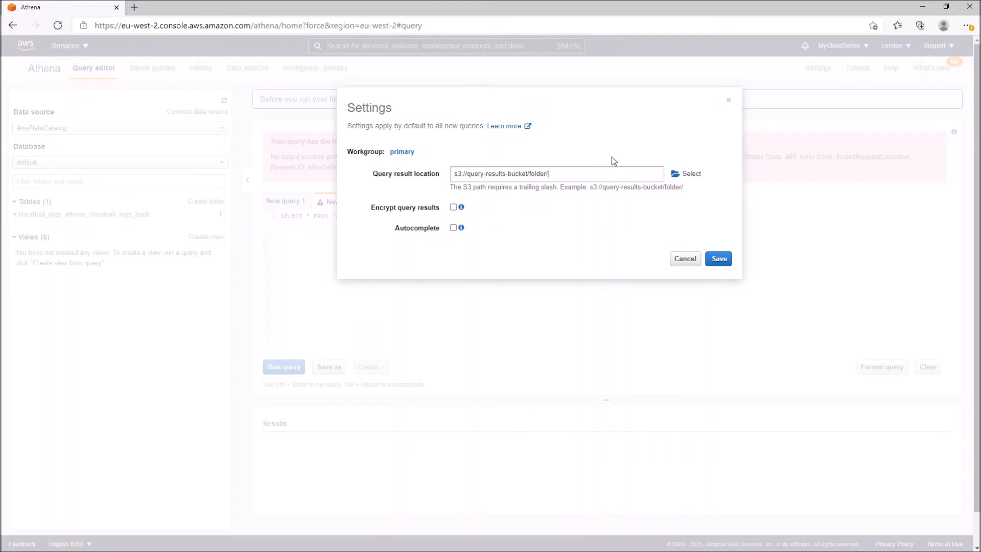
Change the folder part of the query result location to eu-west-2, keeping the trailing slash
{"action": "key", "text": "Left"}
{"action": "key", "text": "BackSpace"}
{"action": "key", "text": "BackSpace"}
{"action": "key", "text": "BackSpace"}
{"action": "key", "text": "BackSpace"}
{"action": "key", "text": "BackSpace"}
{"action": "key", "text": "BackSpace"}
{"action": "type", "text": "eu-west-2"}
Change the bucket in the query result location to my-athena-query-results-bucket and save the settings
{"action": "left_click_drag", "start_coordinate": [527, 174], "coordinate": [518, 174]}
{"action": "left_click", "coordinate": [527, 172]}
{"action": "left_click", "coordinate": [468, 175]}
{"action": "type", "text": "athena-"}
{"action": "key", "text": "ctrl+Left"}
{"action": "type", "text": "my-"}
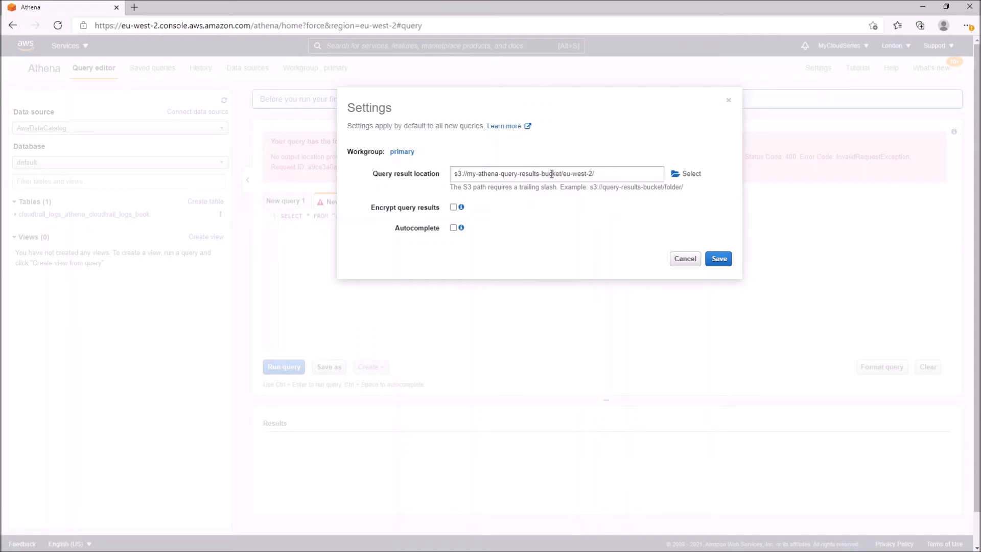
{"action": "left_click", "coordinate": [719, 259]}
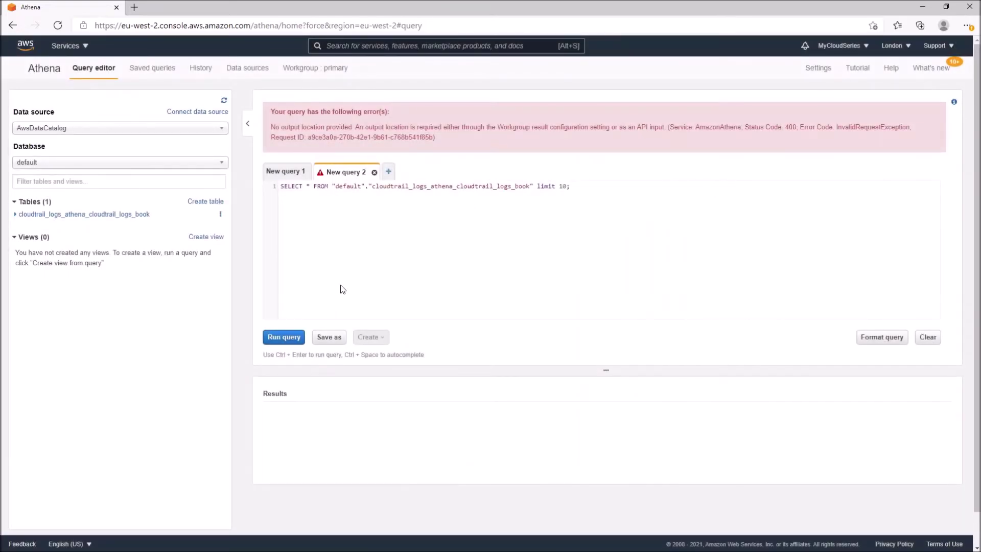
Try previewing the CloudTrail logs table again and recheck the query result location in the settings
{"action": "left_click", "coordinate": [220, 214]}
{"action": "left_click", "coordinate": [245, 202]}
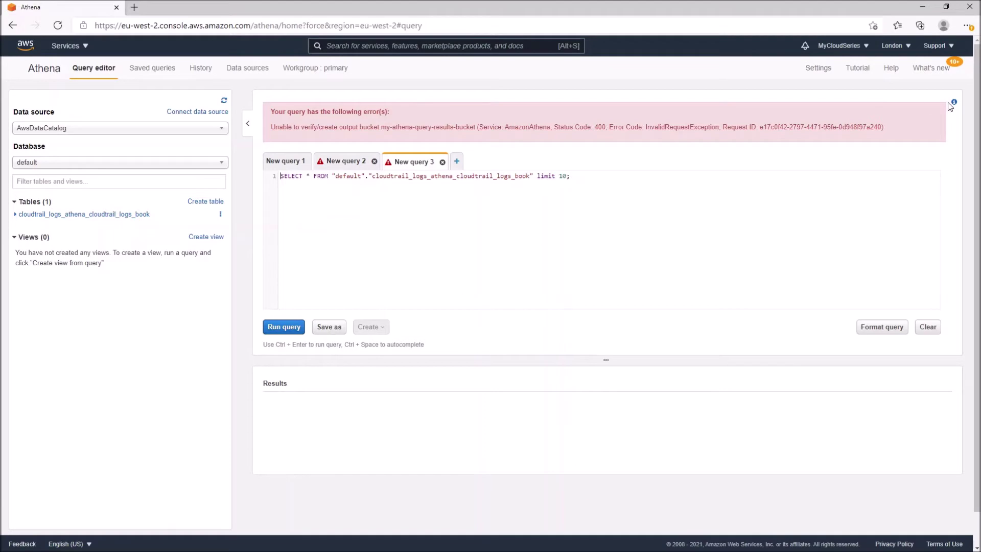
{"action": "left_click", "coordinate": [818, 68]}
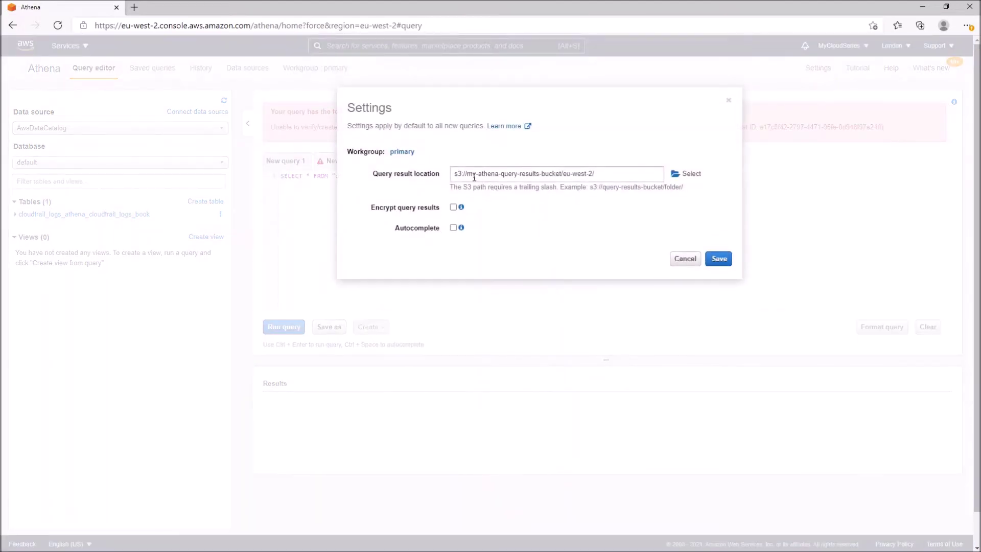
{"action": "left_click", "coordinate": [695, 263]}
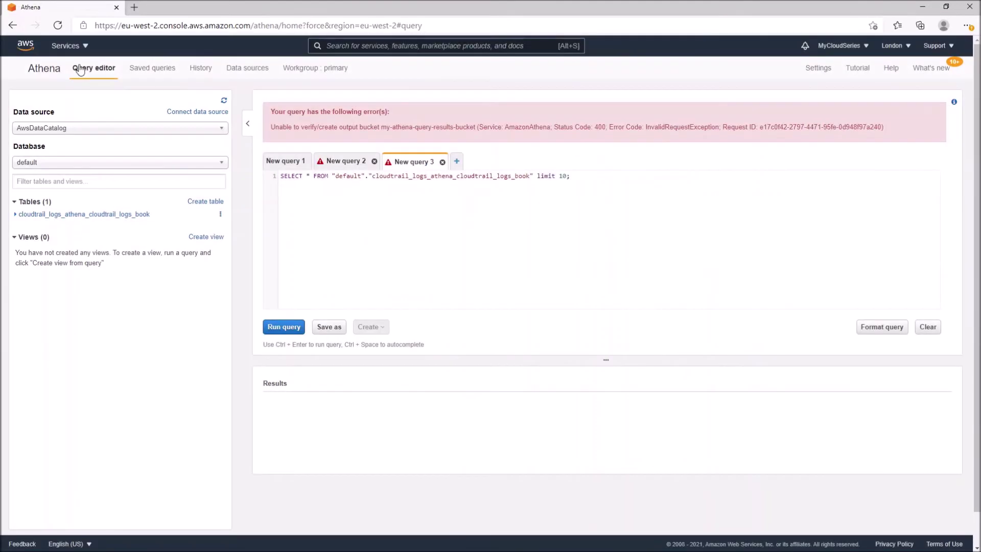
Open the S3 console in a separate browser tab, keeping Athena open
{"action": "left_click", "coordinate": [66, 46]}
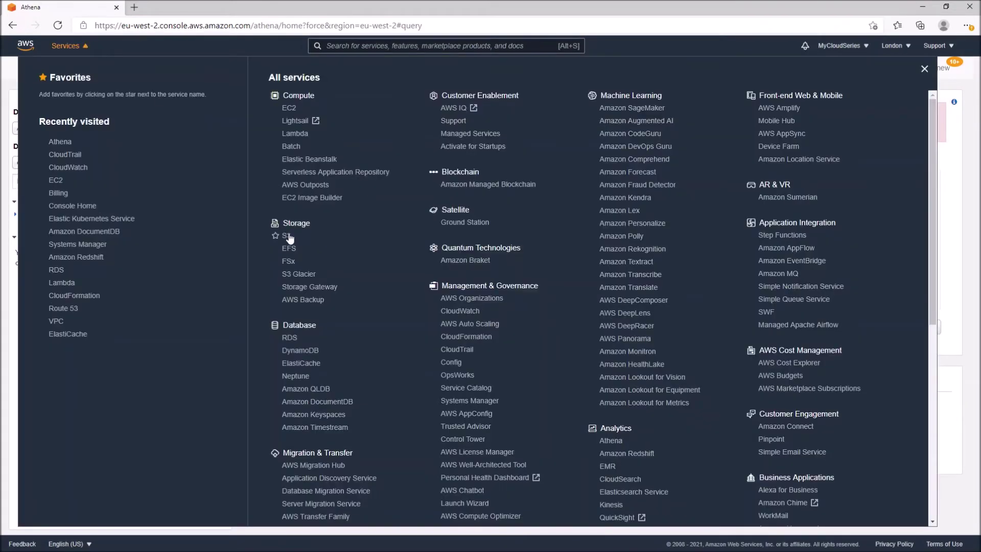
{"action": "middle_click", "coordinate": [317, 240]}
{"action": "left_click", "coordinate": [81, 46]}
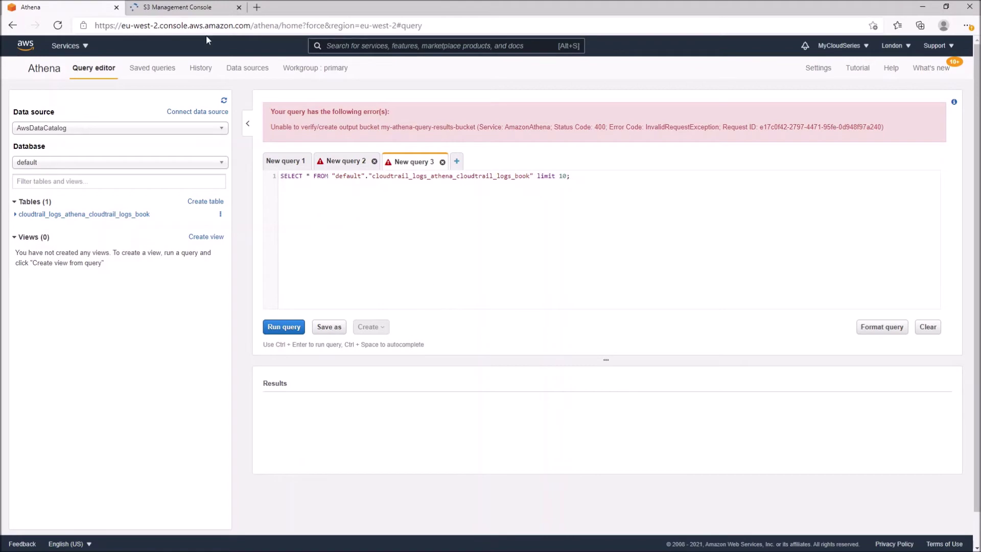
{"action": "left_click", "coordinate": [194, 12]}
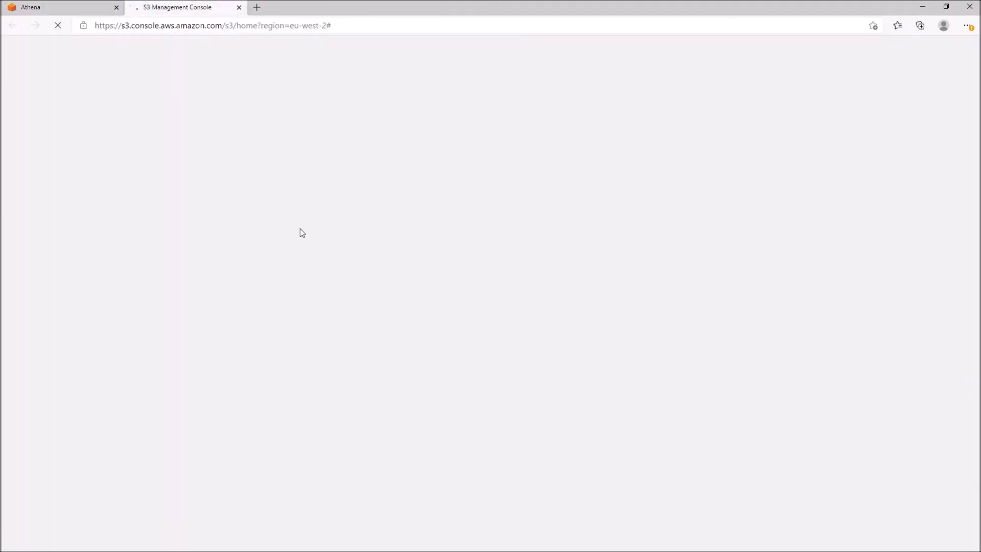
Copy the bucket name my-athena-query-results-bucket from the query result location in Athena's settings
{"action": "left_click", "coordinate": [95, 11]}
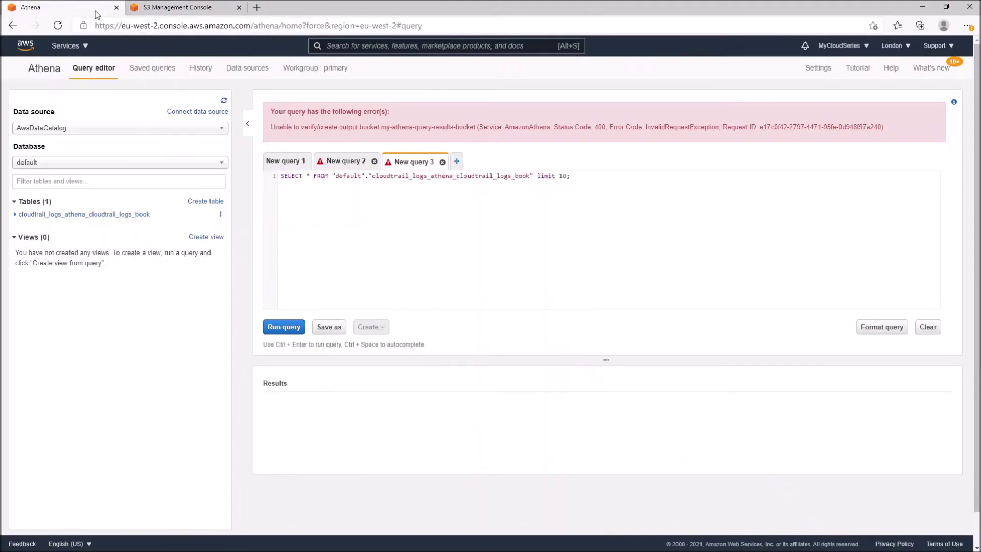
{"action": "left_click", "coordinate": [818, 68]}
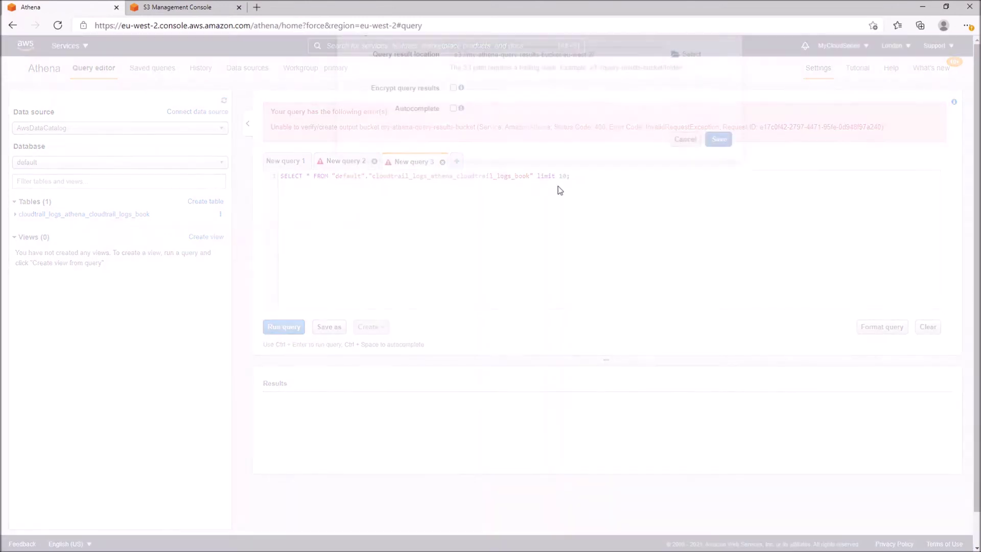
{"action": "left_click_drag", "start_coordinate": [466, 174], "coordinate": [562, 174]}
{"action": "key", "text": "ctrl+c"}
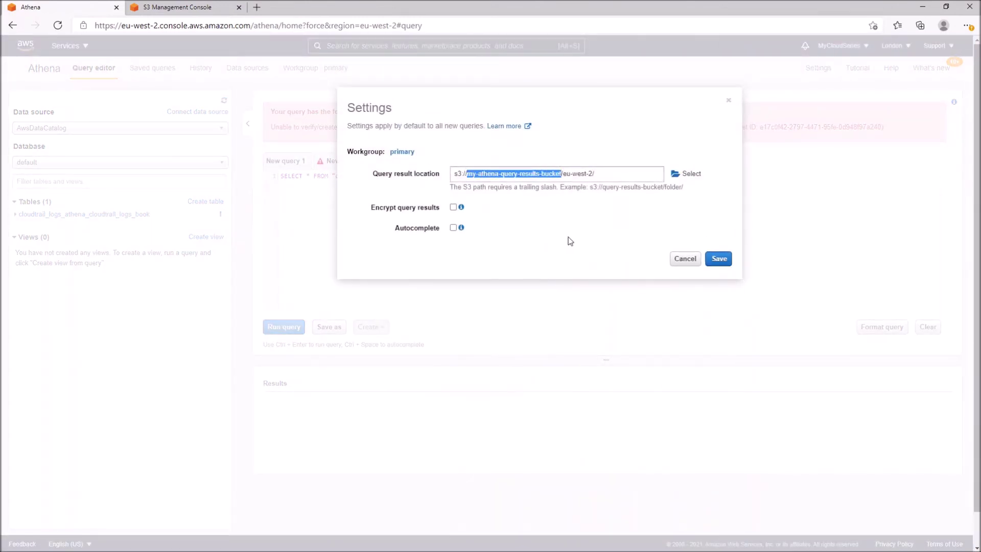
In the S3 console, try to create a bucket named my-athena-query-results-bucket in EU (London) eu-west-2
{"action": "left_click", "coordinate": [174, 9]}
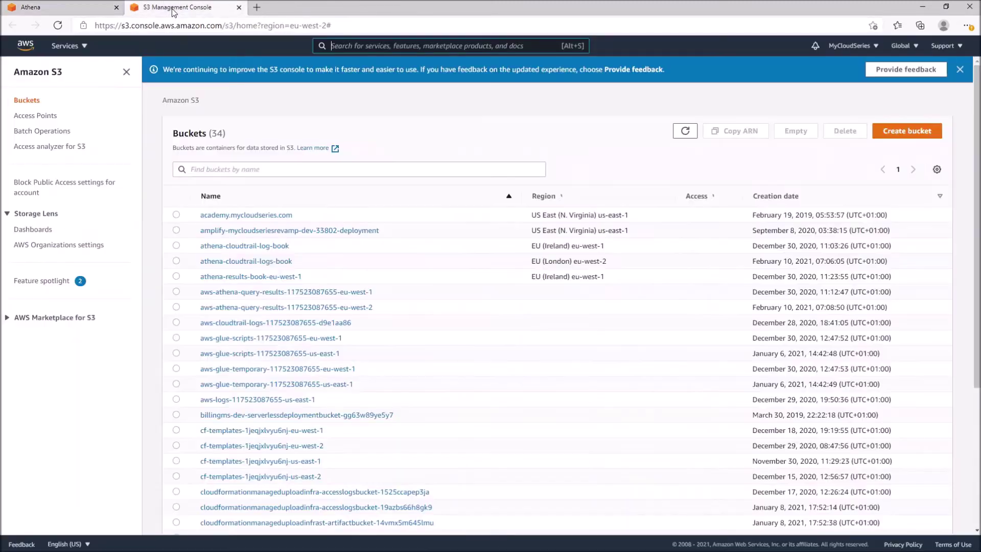
{"action": "left_click", "coordinate": [905, 135]}
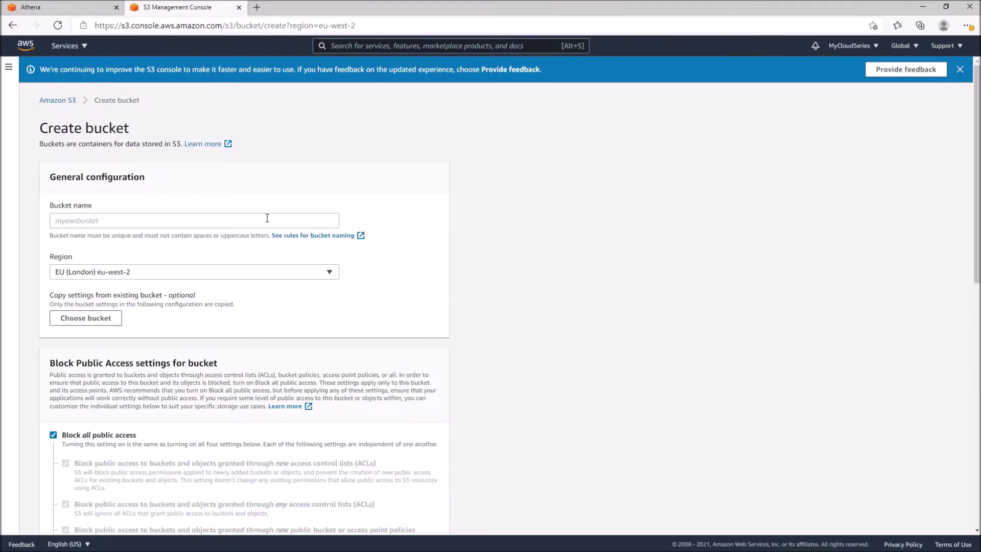
{"action": "left_click", "coordinate": [267, 218]}
{"action": "key", "text": "ctrl+v"}
{"action": "left_click", "coordinate": [510, 292]}
{"action": "scroll", "coordinate": [510, 292], "scroll_direction": "down", "scroll_amount": 10}
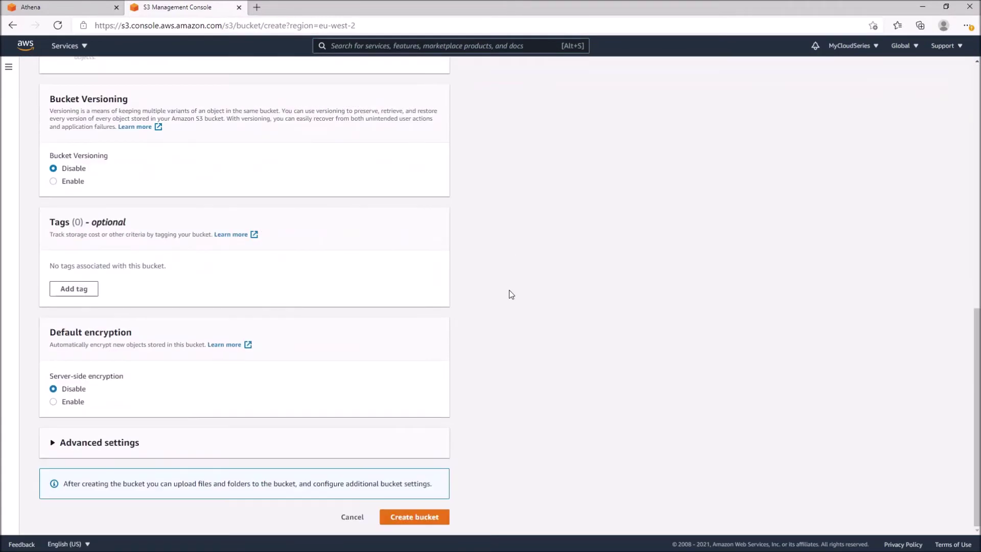
{"action": "left_click", "coordinate": [411, 517]}
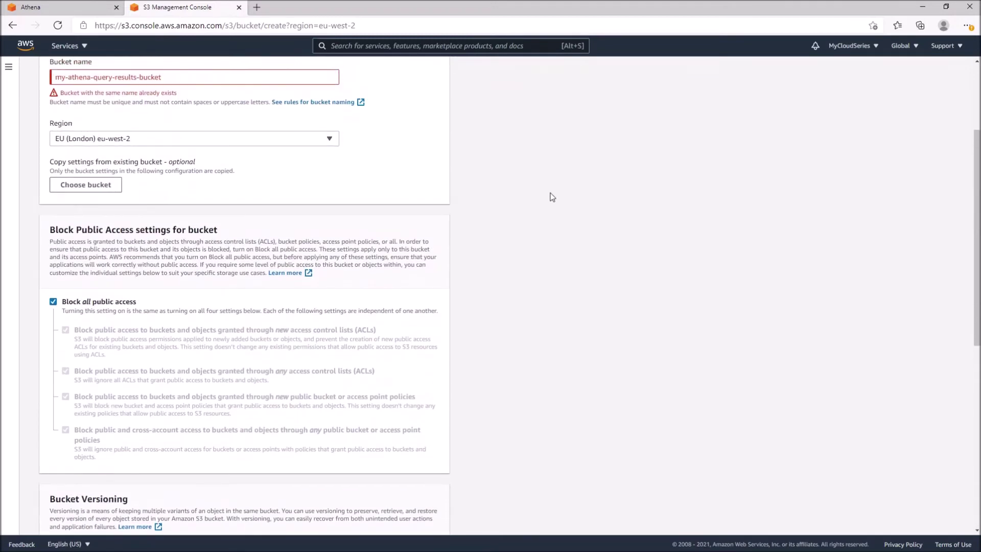
Change the bucket name to cloudtrail-athena-query-results-bucket and try to create the bucket
{"action": "scroll", "coordinate": [159, 168], "scroll_direction": "up", "scroll_amount": 2}
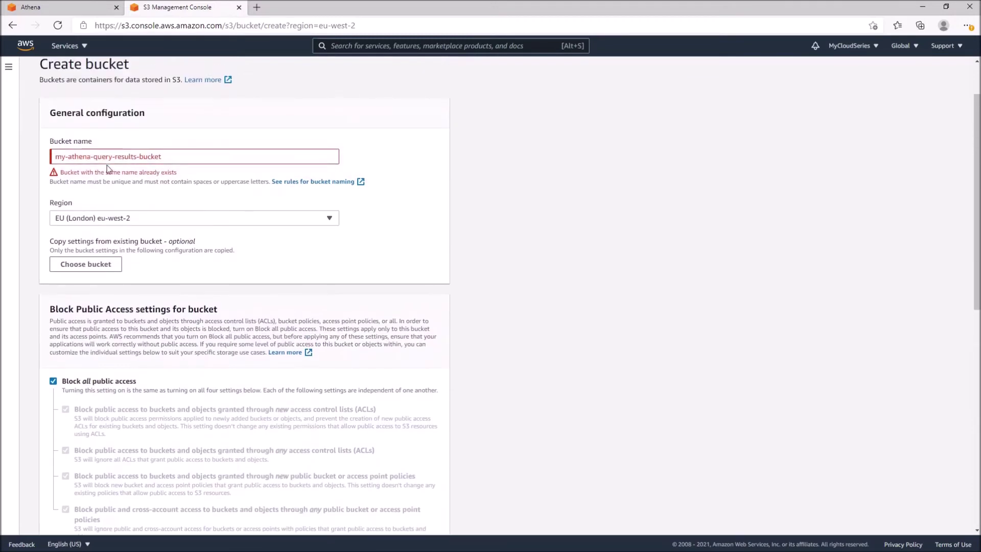
{"action": "left_click", "coordinate": [182, 156]}
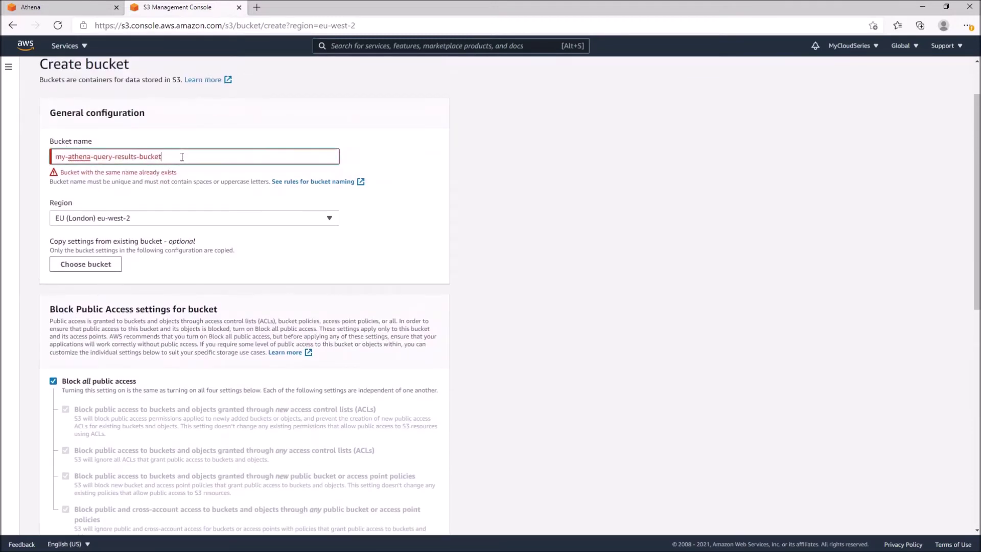
{"action": "double_click", "coordinate": [59, 157]}
{"action": "type", "text": "cloud"}
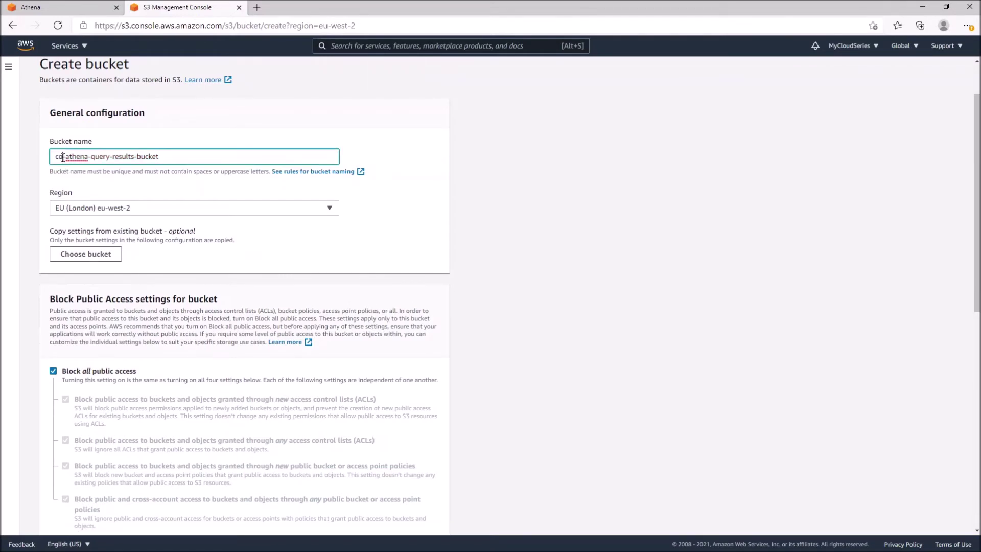
{"action": "type", "text": "trail"}
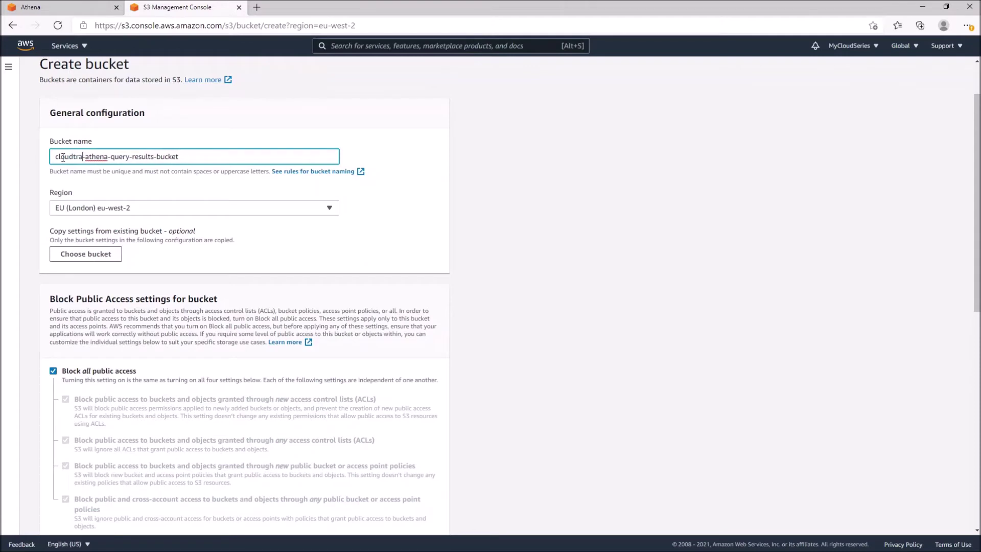
{"action": "left_click", "coordinate": [558, 314]}
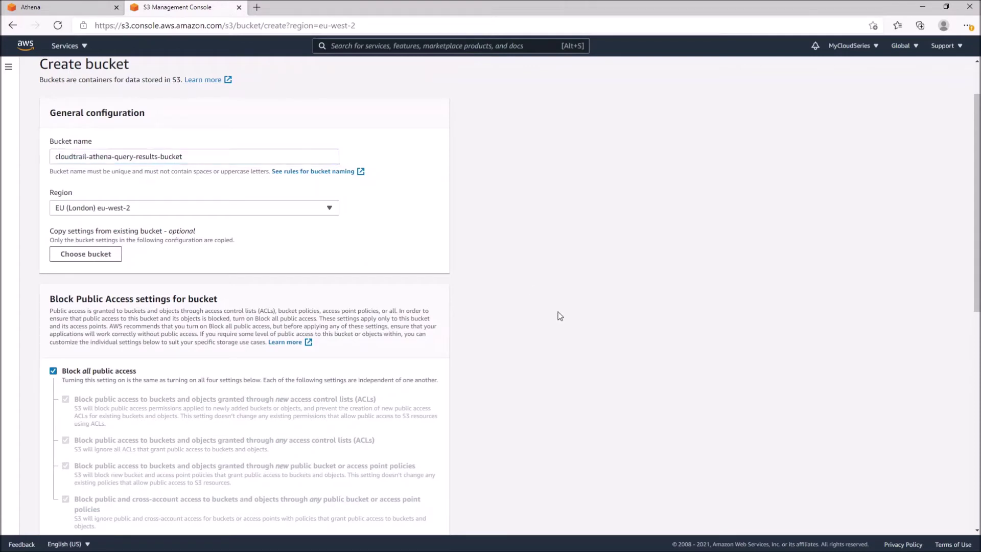
{"action": "scroll", "coordinate": [558, 314], "scroll_direction": "down", "scroll_amount": 10}
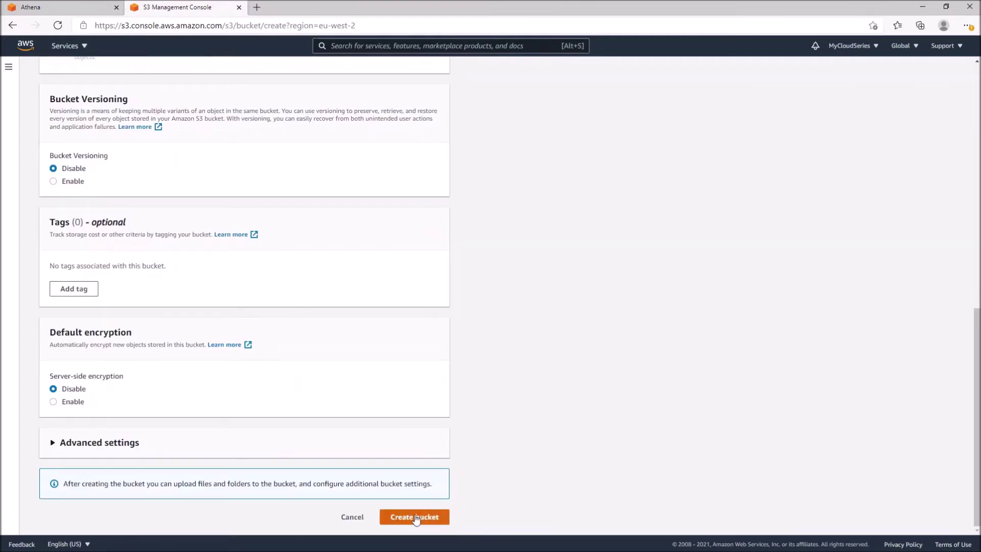
{"action": "left_click", "coordinate": [416, 516]}
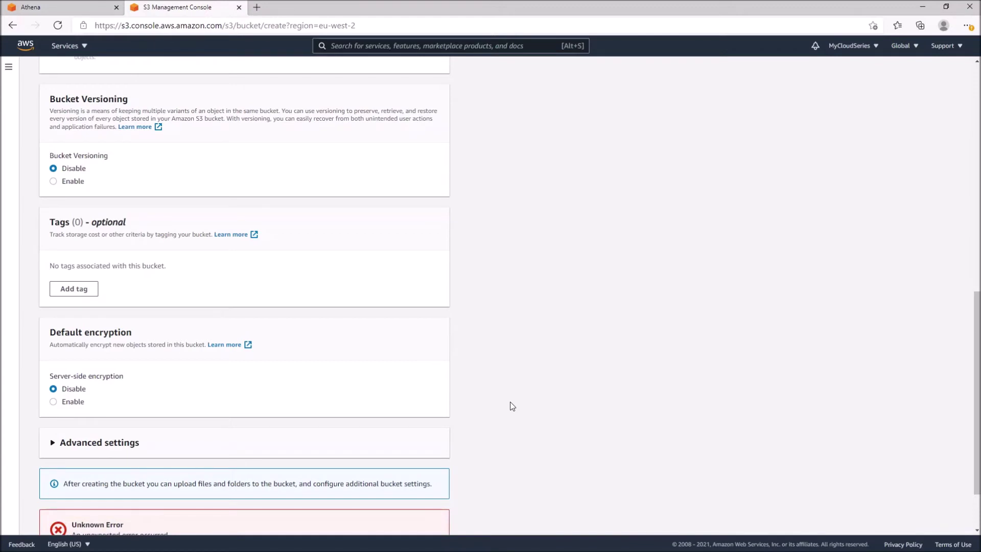
Create the S3 bucket under the name cloudtrail-athena-query-results-book, rechecking the name before retrying
{"action": "scroll", "coordinate": [511, 406], "scroll_direction": "down", "scroll_amount": 2}
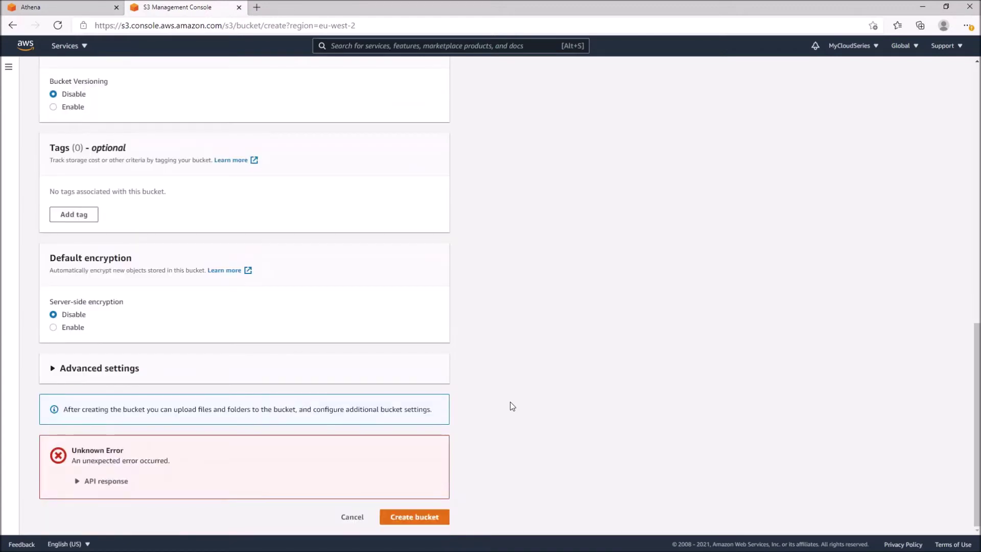
{"action": "left_click", "coordinate": [416, 517]}
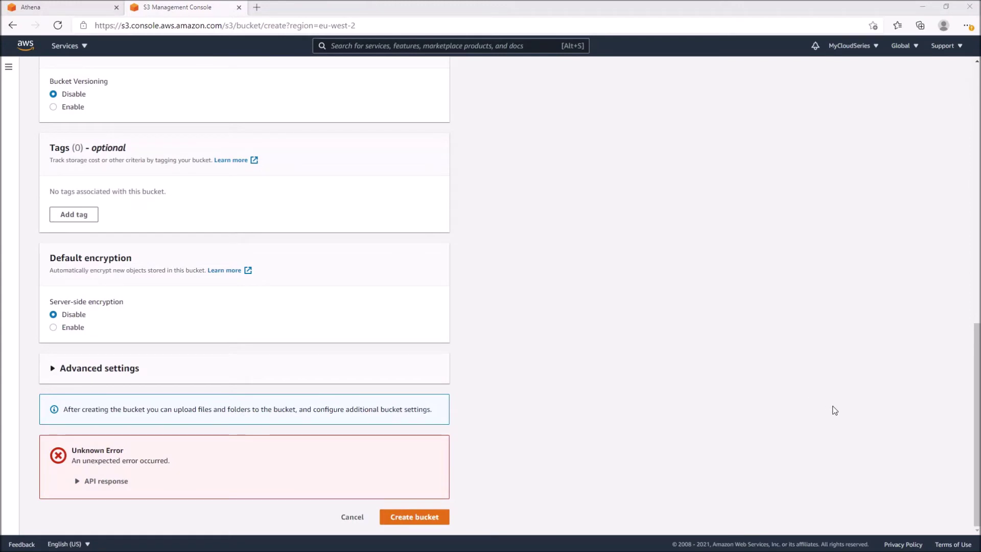
{"action": "scroll", "coordinate": [559, 312], "scroll_direction": "up", "scroll_amount": 10}
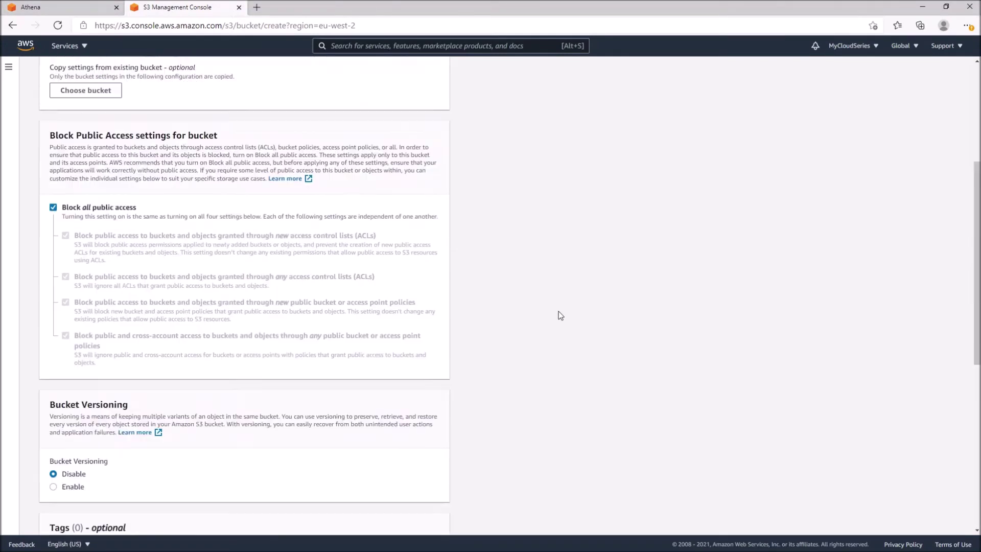
{"action": "scroll", "coordinate": [559, 311], "scroll_direction": "up", "scroll_amount": 2}
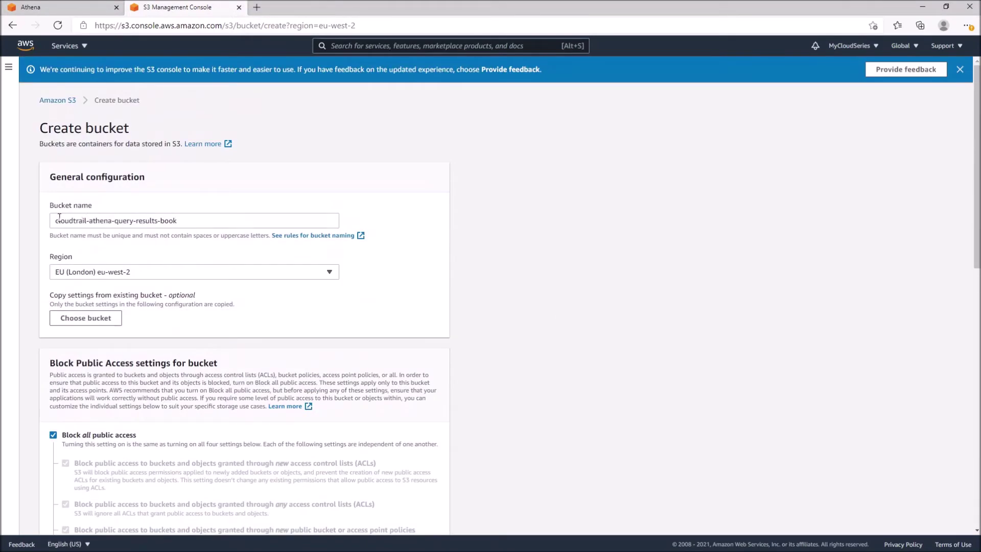
{"action": "scroll", "coordinate": [283, 283], "scroll_direction": "down", "scroll_amount": 12}
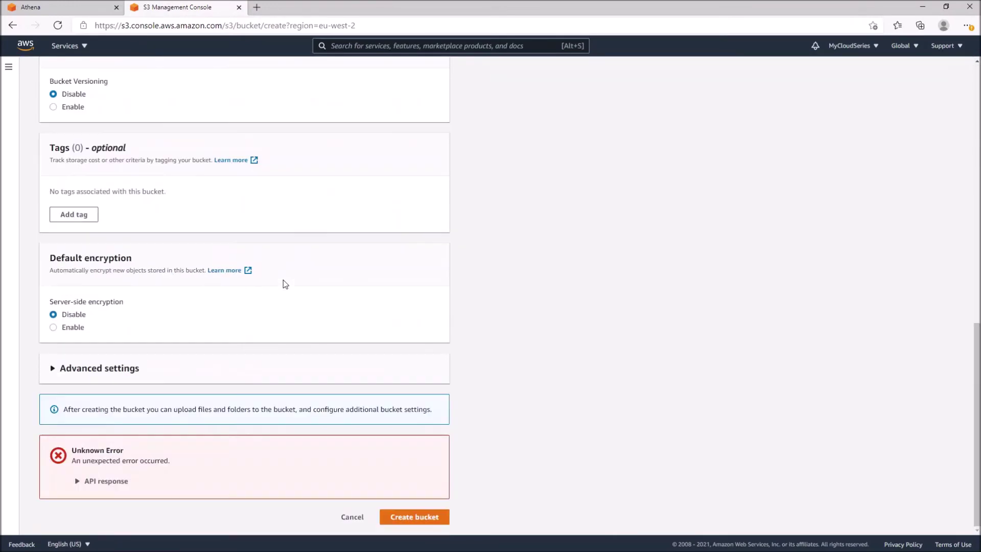
{"action": "left_click", "coordinate": [400, 517]}
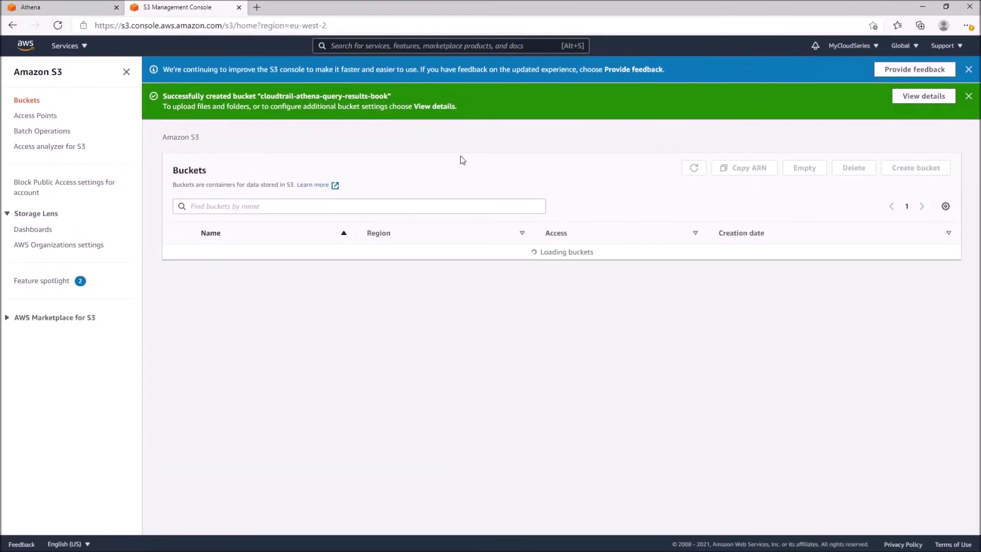
Copy the new bucket's name, replace the bucket in Athena's query result location with cloudtrail-athena-query-results-book, and save the settings
{"action": "left_click_drag", "start_coordinate": [261, 96], "coordinate": [388, 96]}
{"action": "key", "text": "ctrl+c"}
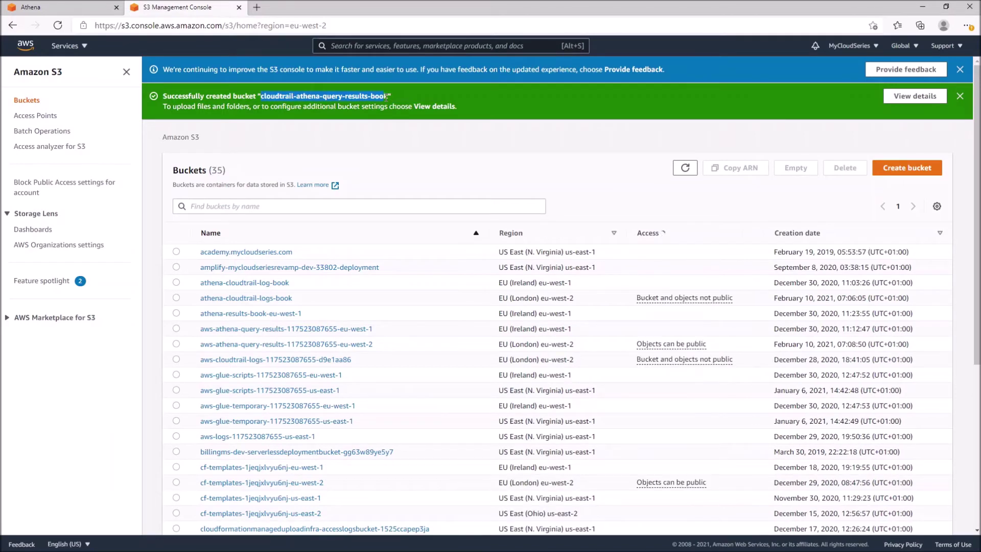
{"action": "left_click", "coordinate": [88, 8]}
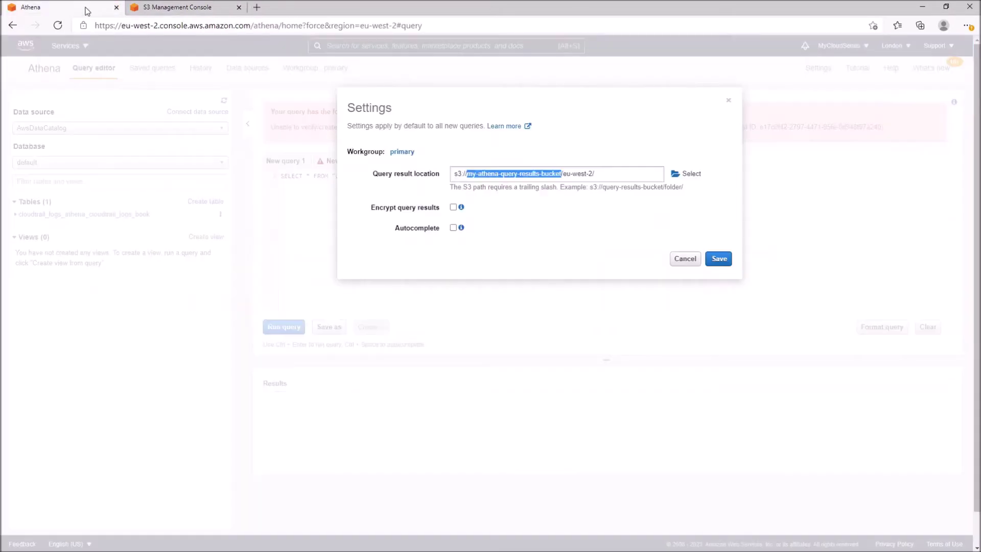
{"action": "type", "text": "v"}
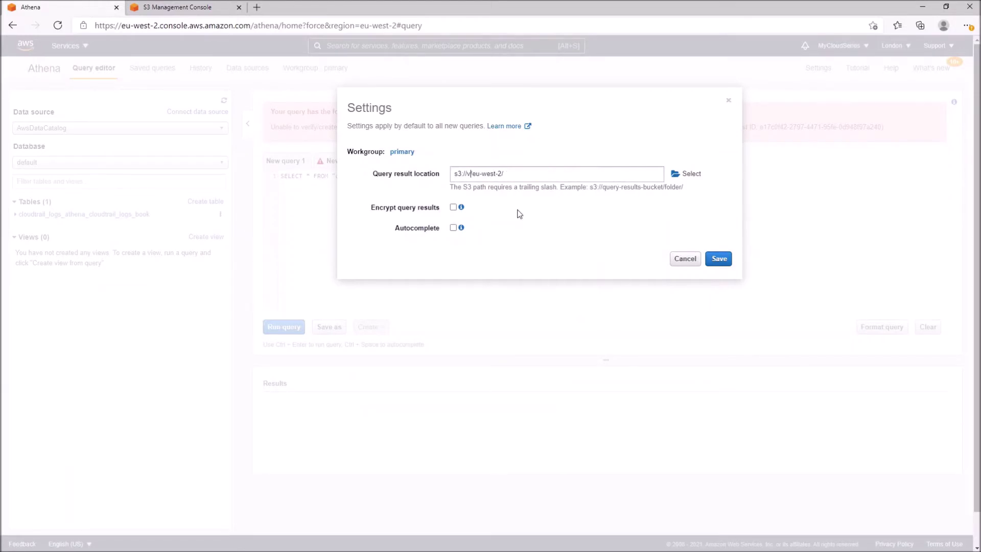
{"action": "key", "text": "BackSpace"}
{"action": "key", "text": "ctrl+v"}
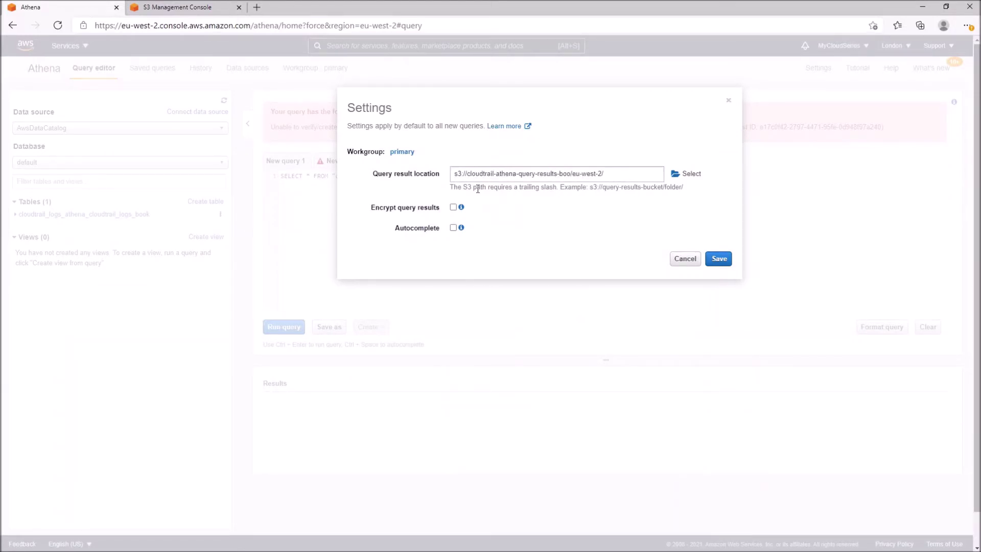
{"action": "type", "text": "k/"}
{"action": "left_click", "coordinate": [718, 259]}
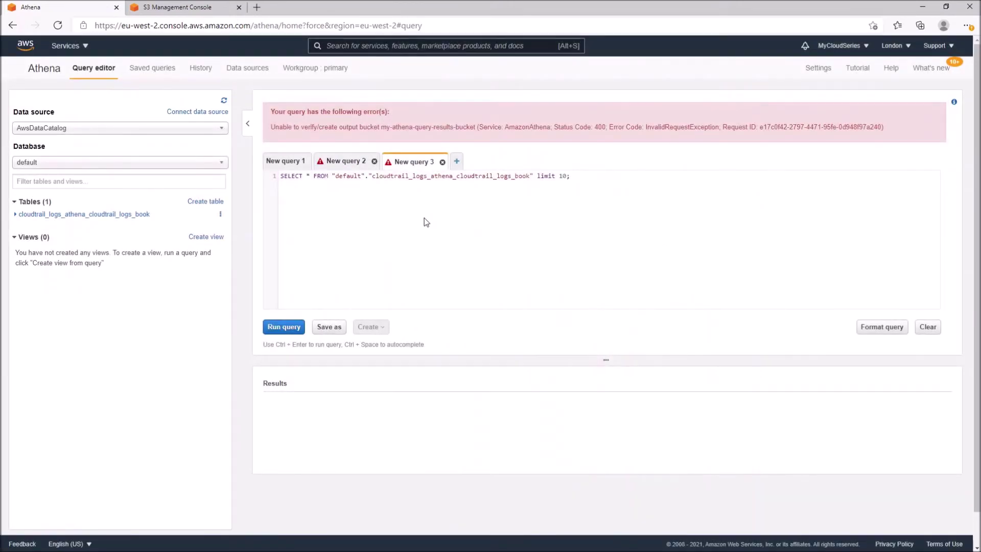
Preview the cloudtrail_logs_athena_cloudtrail_logs_book table and look over its returned rows
{"action": "left_click", "coordinate": [221, 216]}
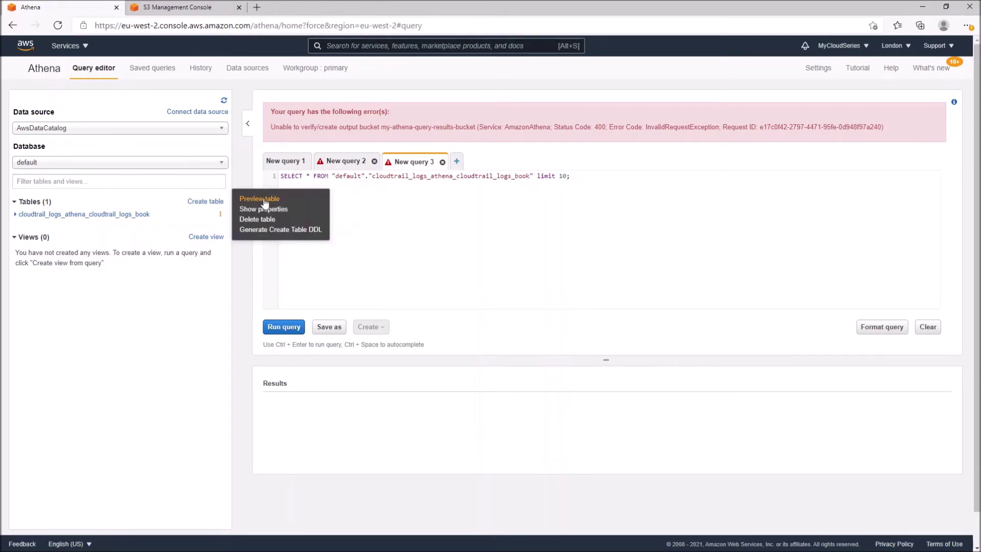
{"action": "left_click", "coordinate": [265, 198]}
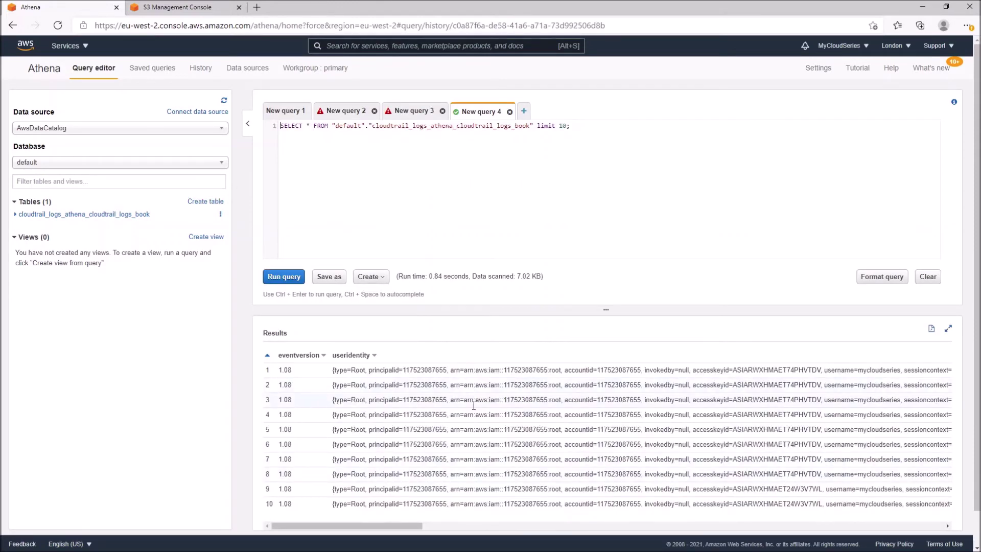
{"action": "left_click_drag", "start_coordinate": [389, 531], "coordinate": [314, 472]}
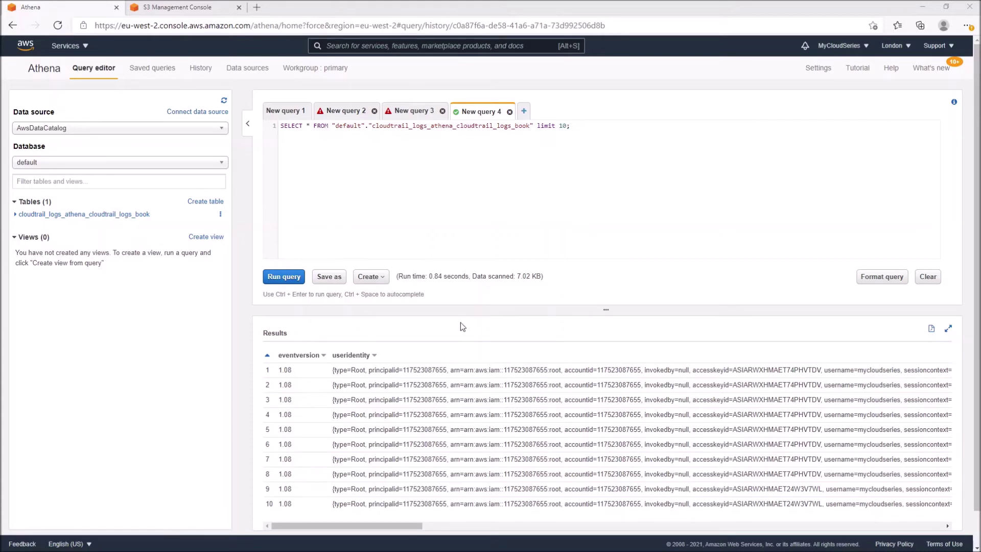
Replace the query with a SELECT * on default.cloudtrail_logs_athena_cloudtrail_log_book filtered by eventname='ListBuckets' and run it
{"action": "left_click", "coordinate": [415, 154]}
{"action": "key", "text": "ctrl+a"}
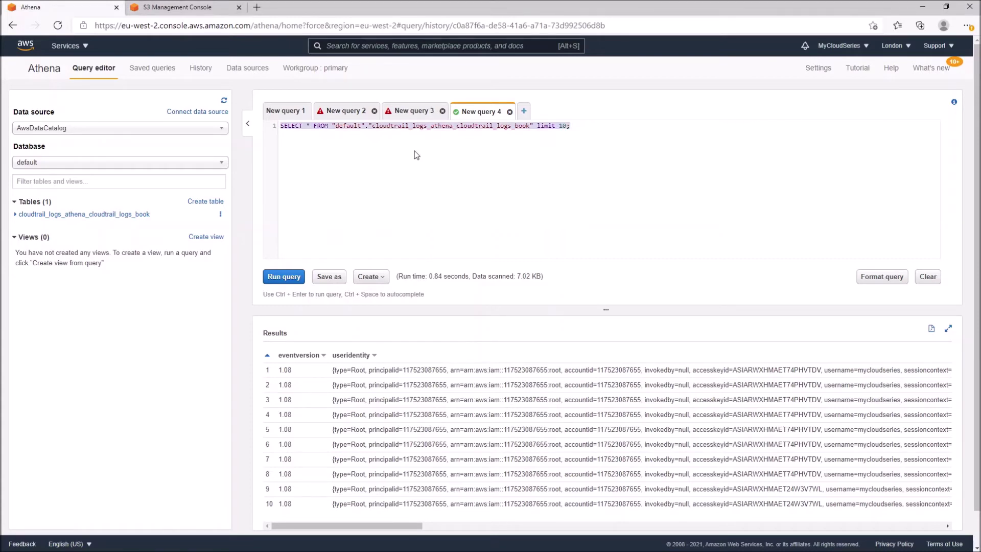
{"action": "type", "text": "SELECT * FROM default.cloudtrail_logs_athena_cloudtrail_log_book WHERE cloudtrail_logs_athena_cloudtrail_log_book.eventname='ListBuckets'"}
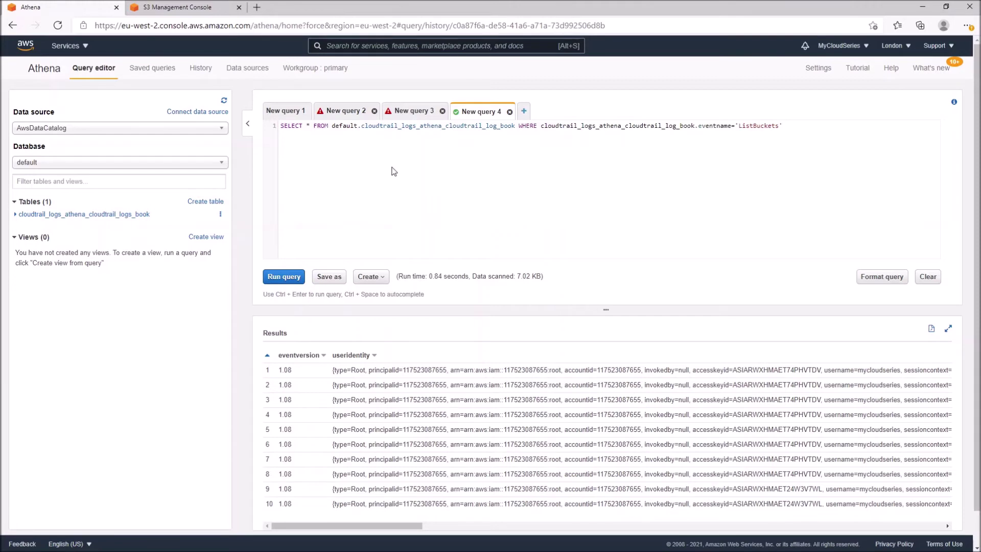
{"action": "left_click", "coordinate": [274, 279]}
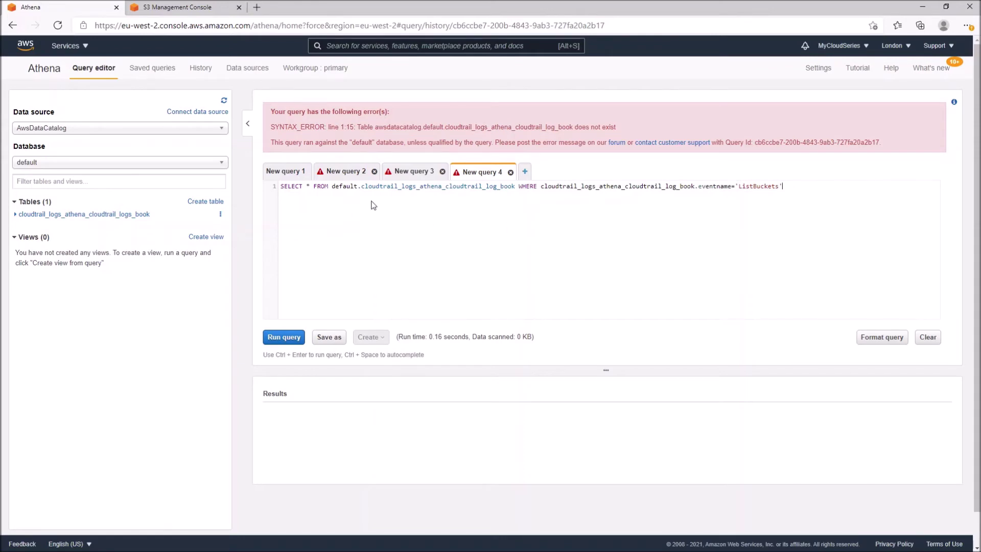
Copy the table name cloudtrail_logs_athena_cloudtrail_logs_book from New query 3 and replace both table references in the ListBuckets query with it
{"action": "left_click", "coordinate": [409, 171]}
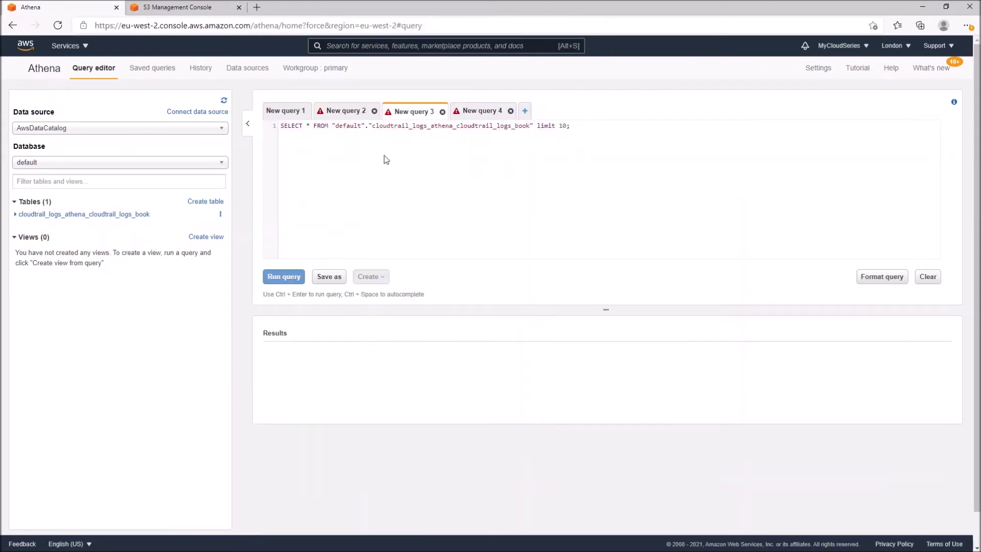
{"action": "left_click_drag", "start_coordinate": [372, 126], "coordinate": [532, 126]}
{"action": "key", "text": "ctrl+c"}
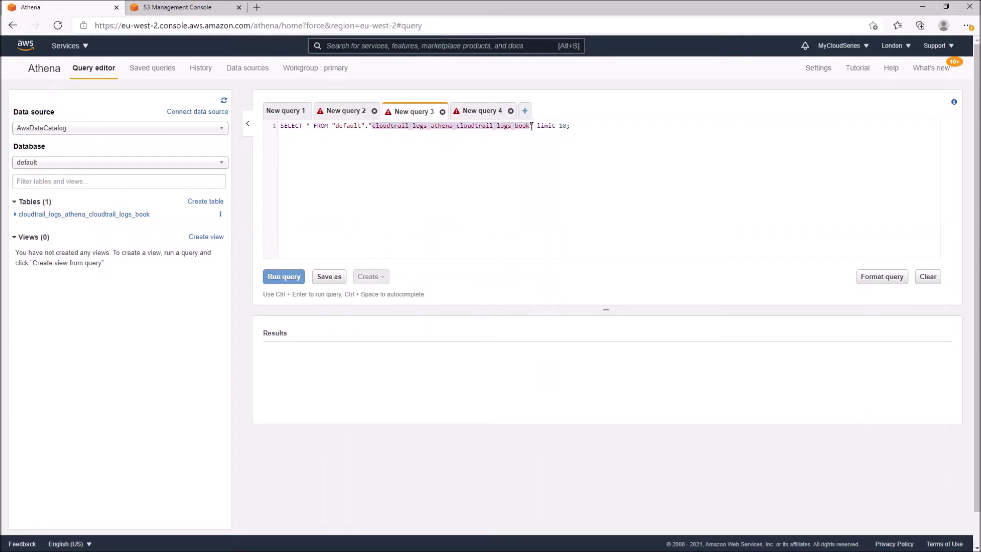
{"action": "left_click", "coordinate": [474, 111]}
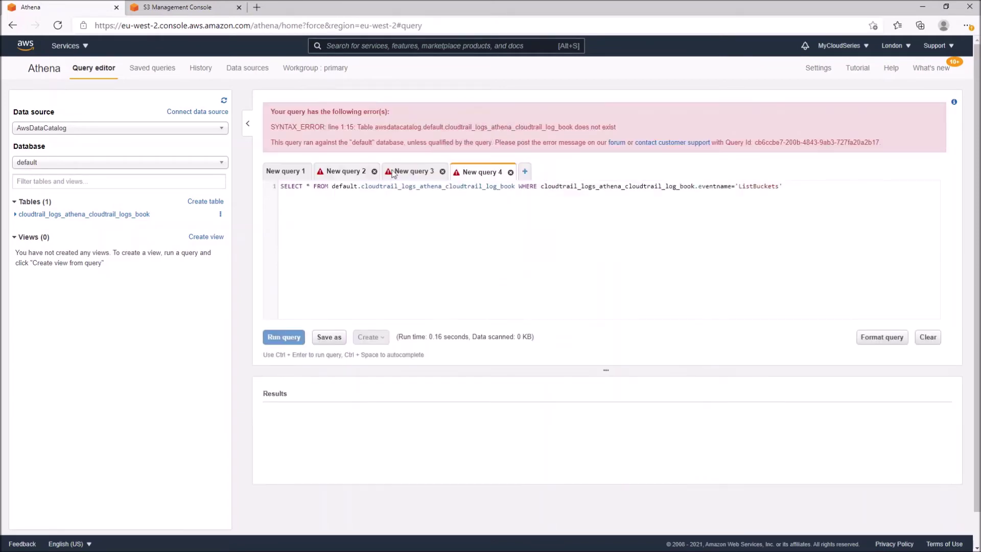
{"action": "left_click_drag", "start_coordinate": [361, 186], "coordinate": [514, 186]}
{"action": "key", "text": "ctrl+v"}
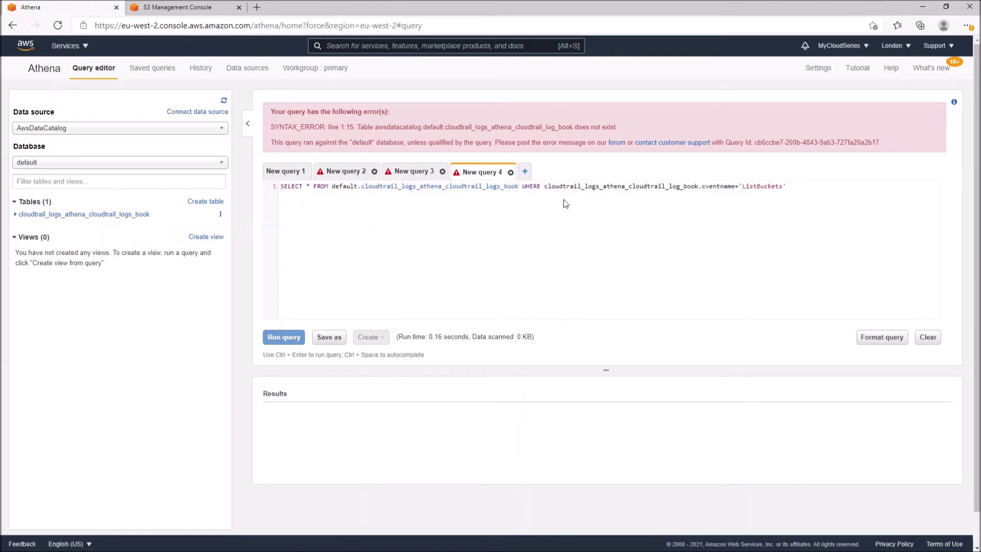
{"action": "left_click_drag", "start_coordinate": [544, 186], "coordinate": [698, 188]}
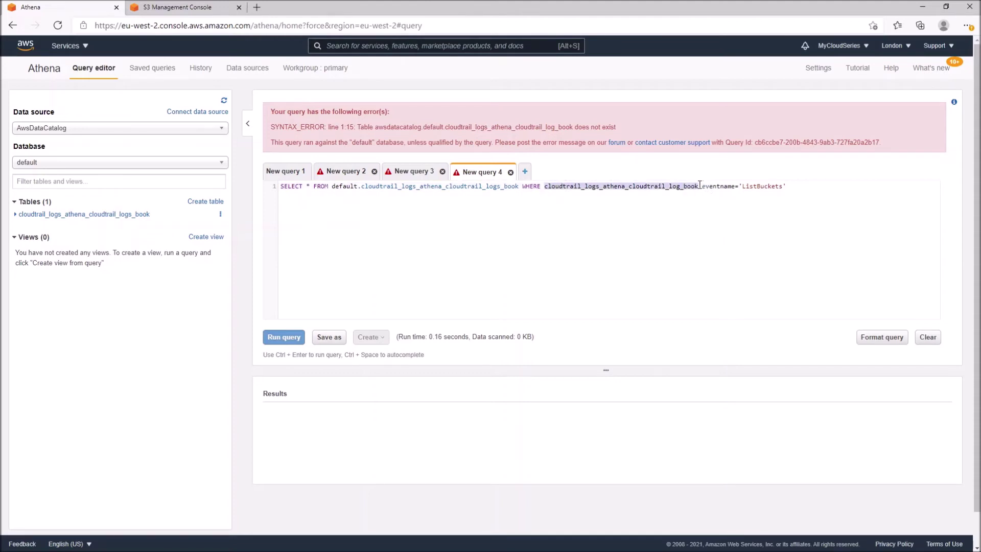
{"action": "key", "text": "ctrl+v"}
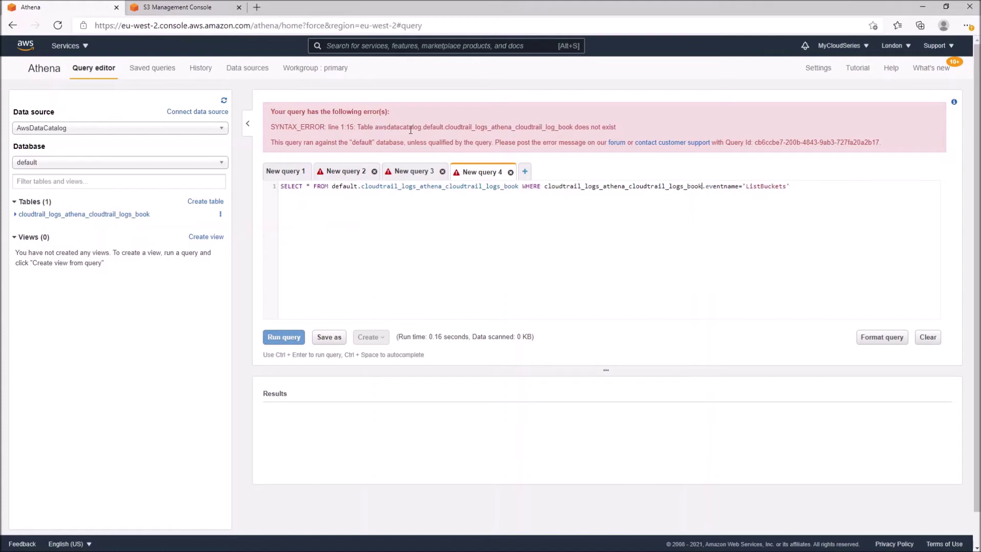
Check the table name in the error message against the one used in New query 3, and return to New query 4
{"action": "left_click_drag", "start_coordinate": [499, 127], "coordinate": [629, 126]}
{"action": "left_click", "coordinate": [629, 127]}
{"action": "left_click", "coordinate": [393, 173]}
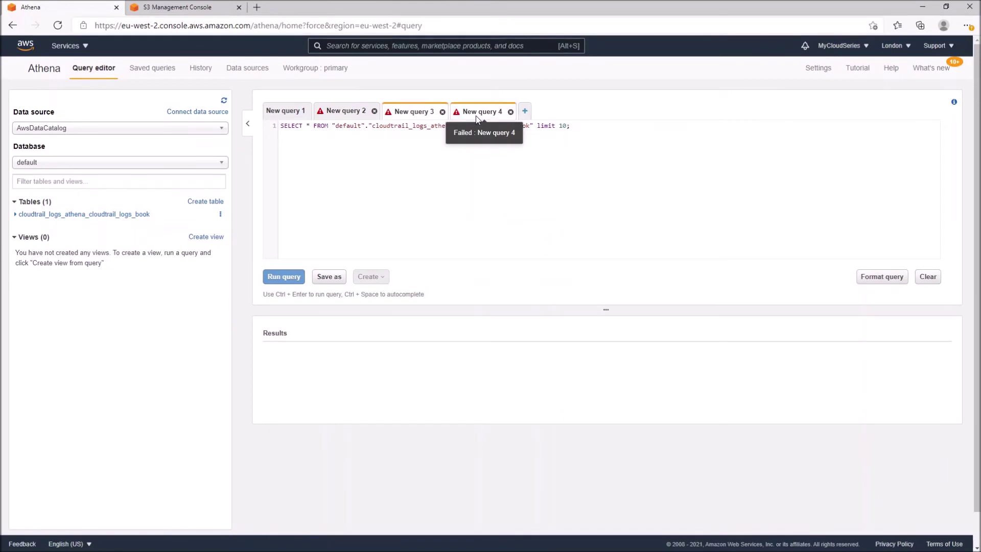
{"action": "left_click", "coordinate": [476, 109]}
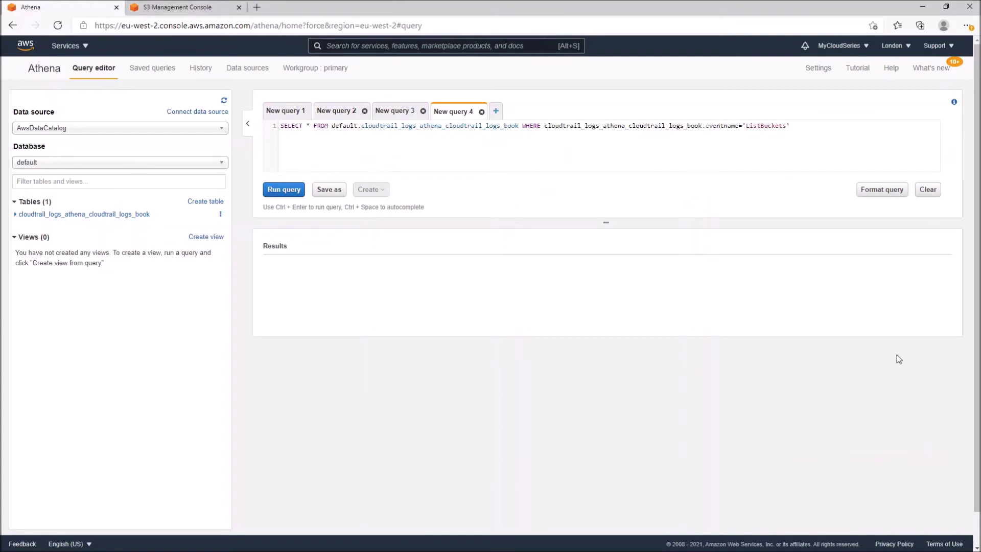
Run the corrected ListBuckets query and examine the result columns through to the request parameters
{"action": "left_click", "coordinate": [282, 190]}
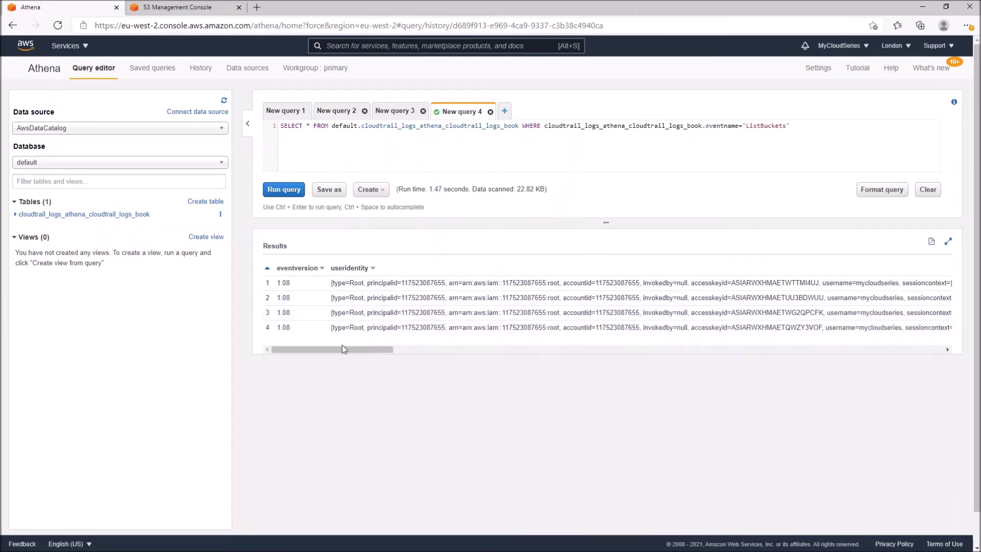
{"action": "left_click_drag", "start_coordinate": [341, 349], "coordinate": [624, 351]}
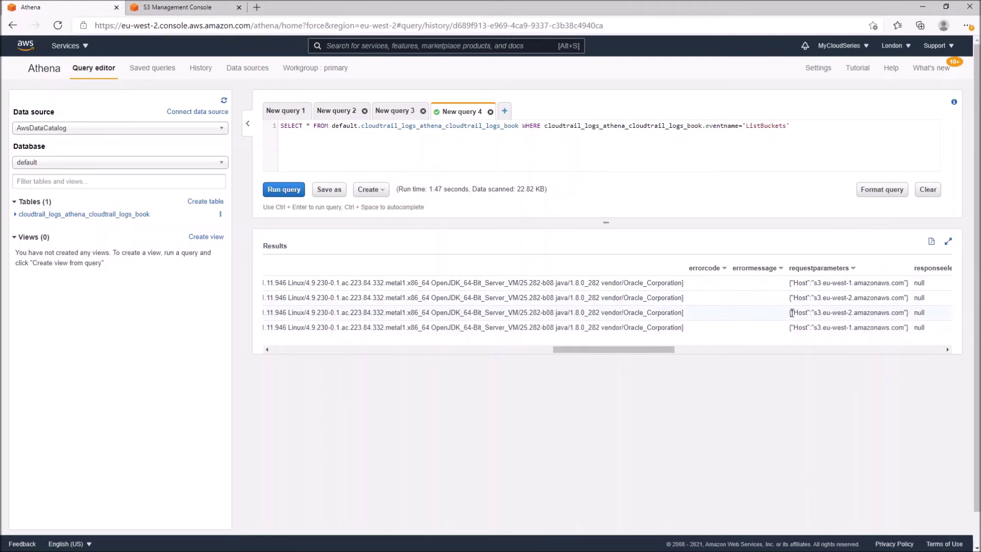
{"action": "left_click_drag", "start_coordinate": [648, 355], "coordinate": [566, 351]}
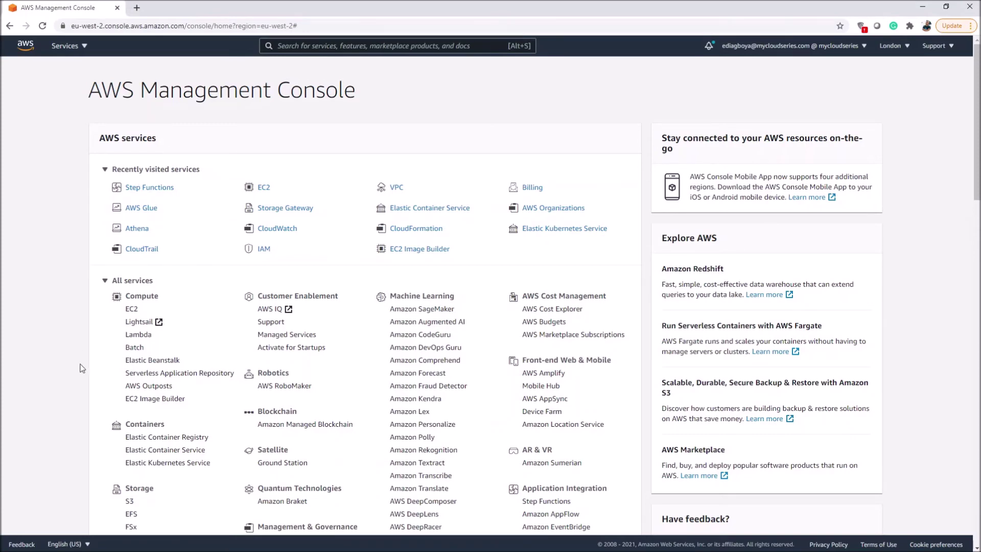
Look through the AWS Management Console's services and open AWS Glue under Analytics
{"action": "scroll", "coordinate": [96, 413], "scroll_direction": "down", "scroll_amount": 3}
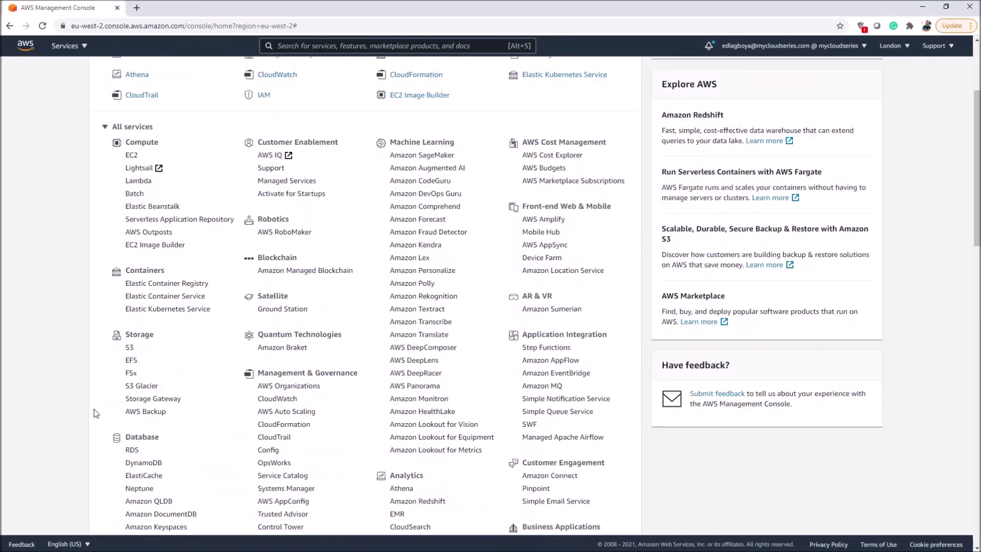
{"action": "scroll", "coordinate": [95, 413], "scroll_direction": "down", "scroll_amount": 7}
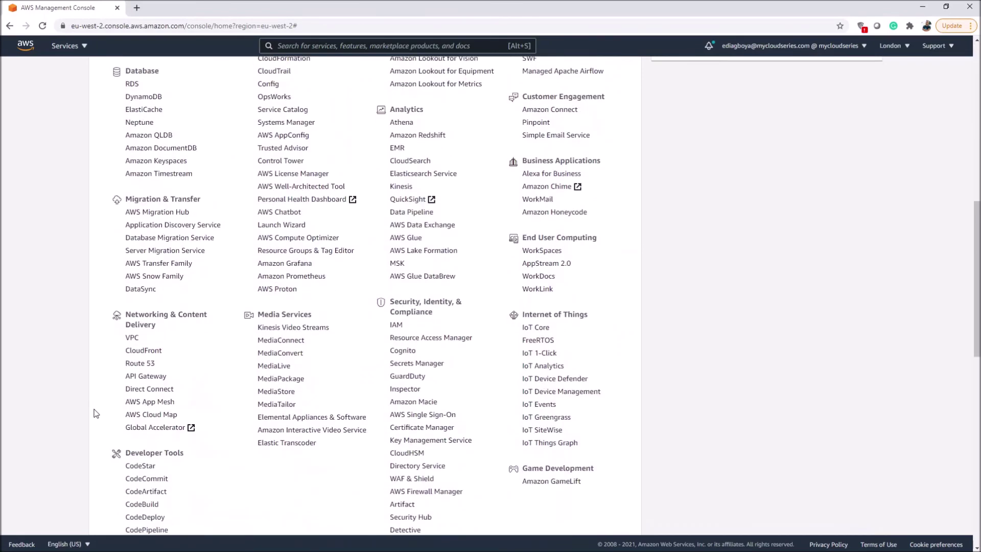
{"action": "scroll", "coordinate": [95, 412], "scroll_direction": "down", "scroll_amount": 3}
{"action": "scroll", "coordinate": [95, 412], "scroll_direction": "up", "scroll_amount": 12}
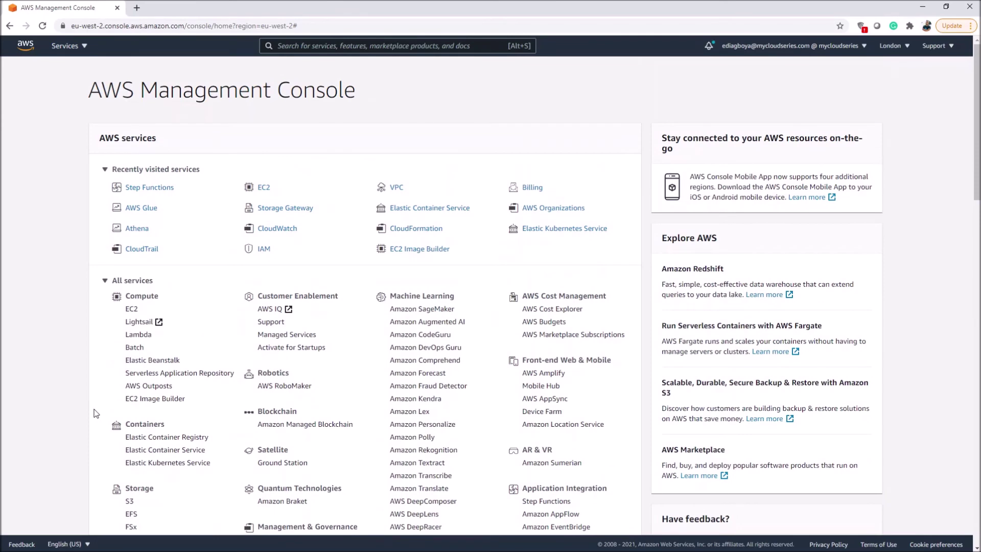
{"action": "scroll", "coordinate": [96, 413], "scroll_direction": "down", "scroll_amount": 2}
{"action": "scroll", "coordinate": [95, 413], "scroll_direction": "up", "scroll_amount": 3}
{"action": "left_click", "coordinate": [61, 46]}
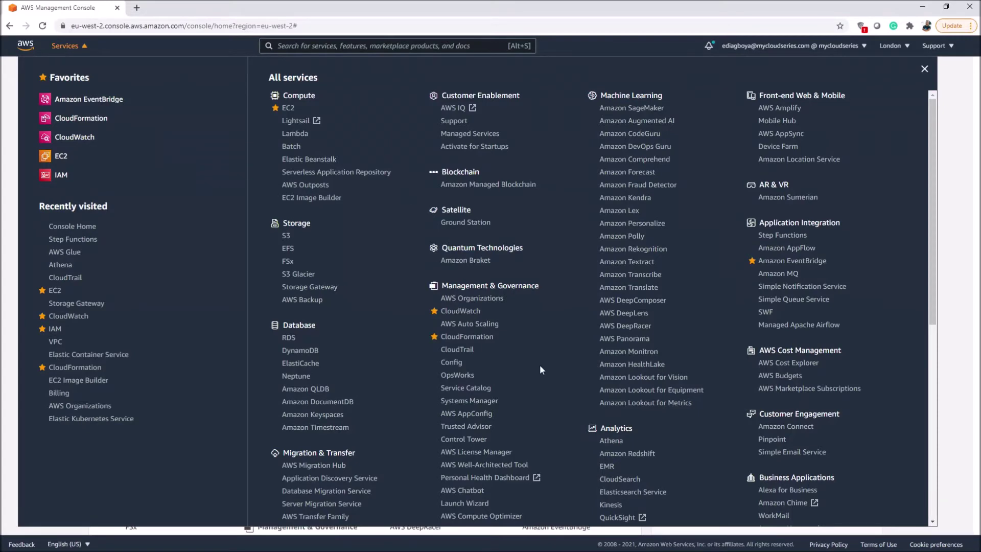
{"action": "scroll", "coordinate": [543, 375], "scroll_direction": "down", "scroll_amount": 4}
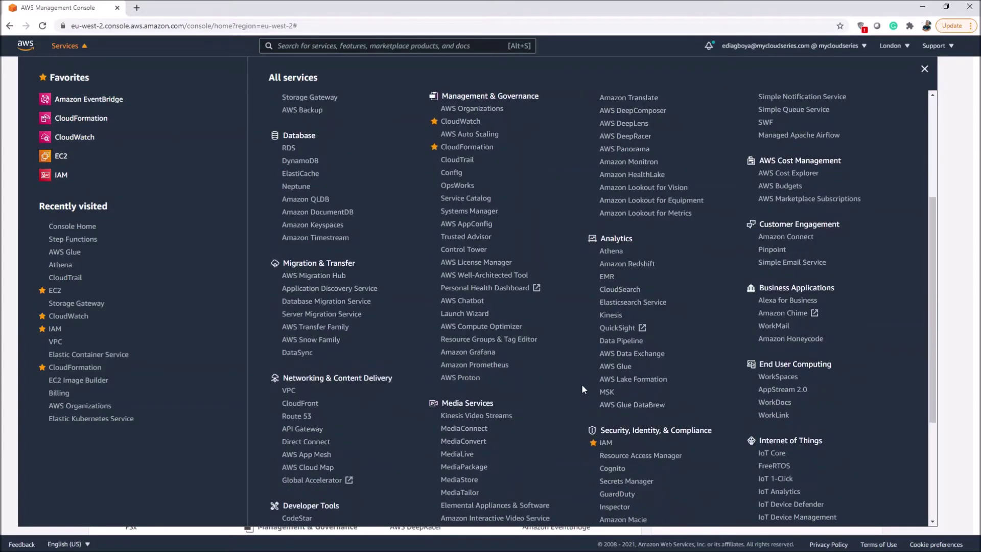
{"action": "left_click", "coordinate": [611, 369]}
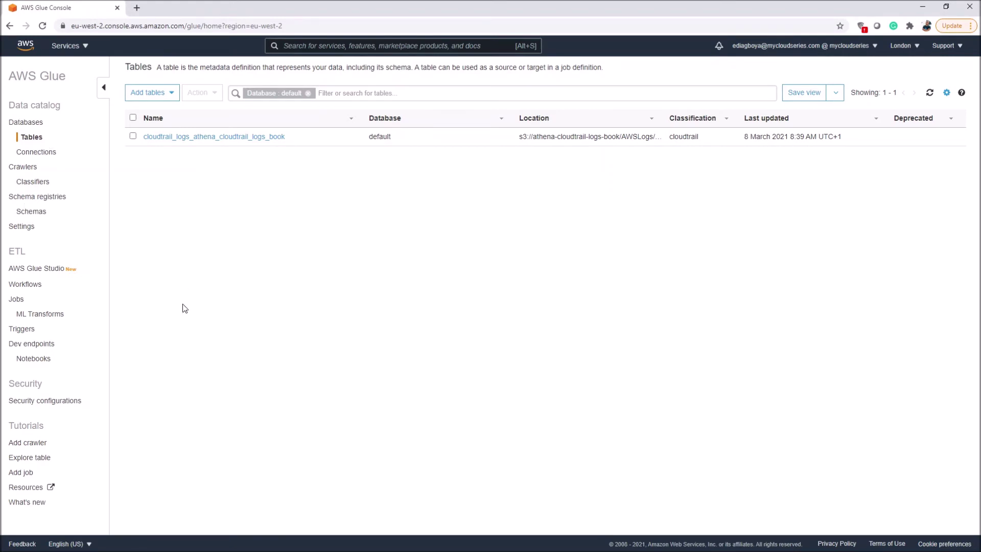
Start adding a new ETL job in AWS Glue and review its job properties form
{"action": "left_click", "coordinate": [17, 301]}
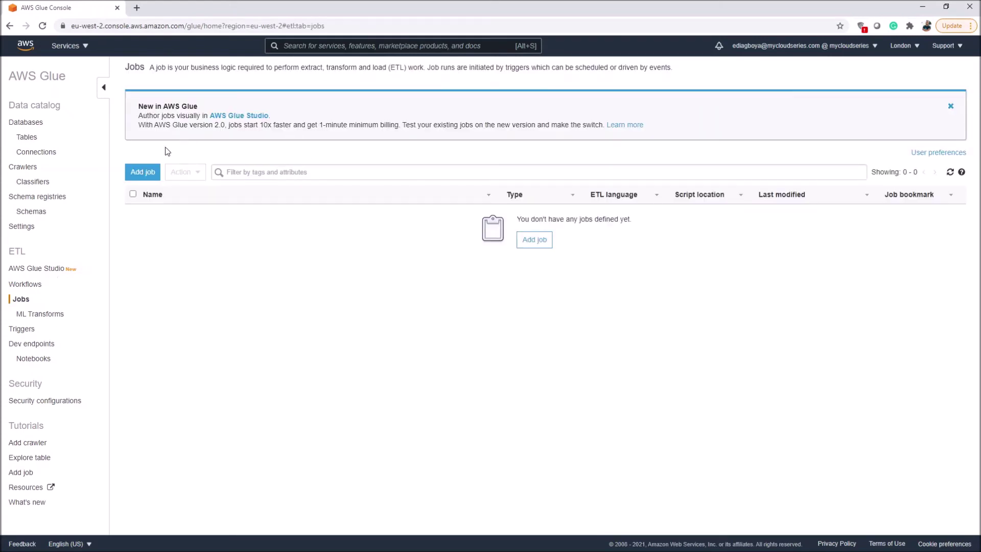
{"action": "left_click", "coordinate": [142, 171]}
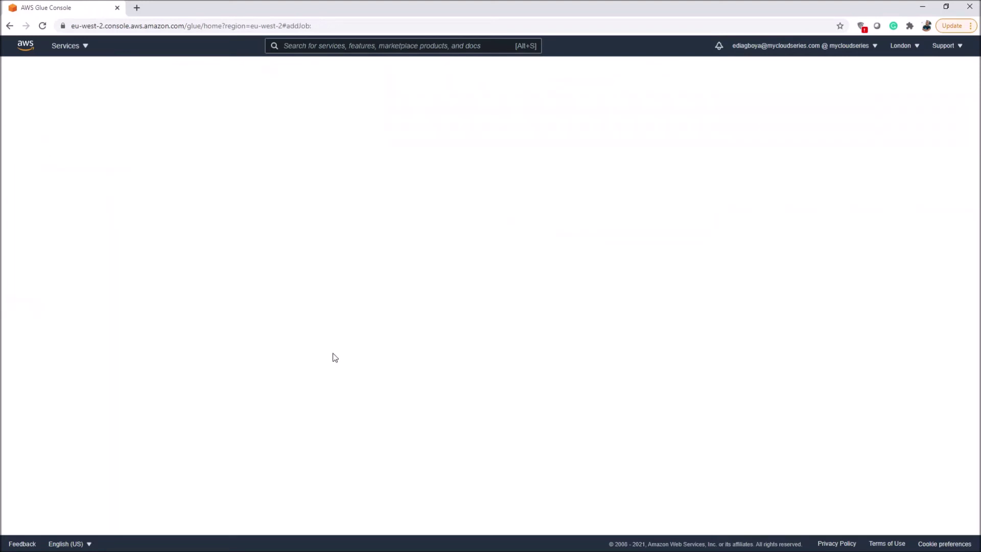
{"action": "scroll", "coordinate": [244, 297], "scroll_direction": "down", "scroll_amount": 1}
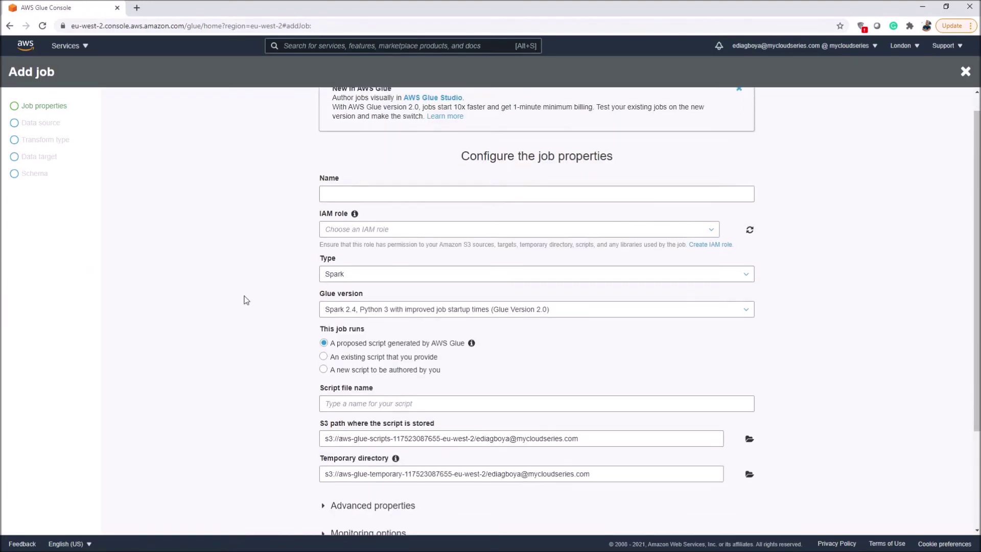
{"action": "scroll", "coordinate": [244, 300], "scroll_direction": "up", "scroll_amount": 1}
{"action": "scroll", "coordinate": [244, 300], "scroll_direction": "down", "scroll_amount": 3}
{"action": "scroll", "coordinate": [246, 300], "scroll_direction": "up", "scroll_amount": 3}
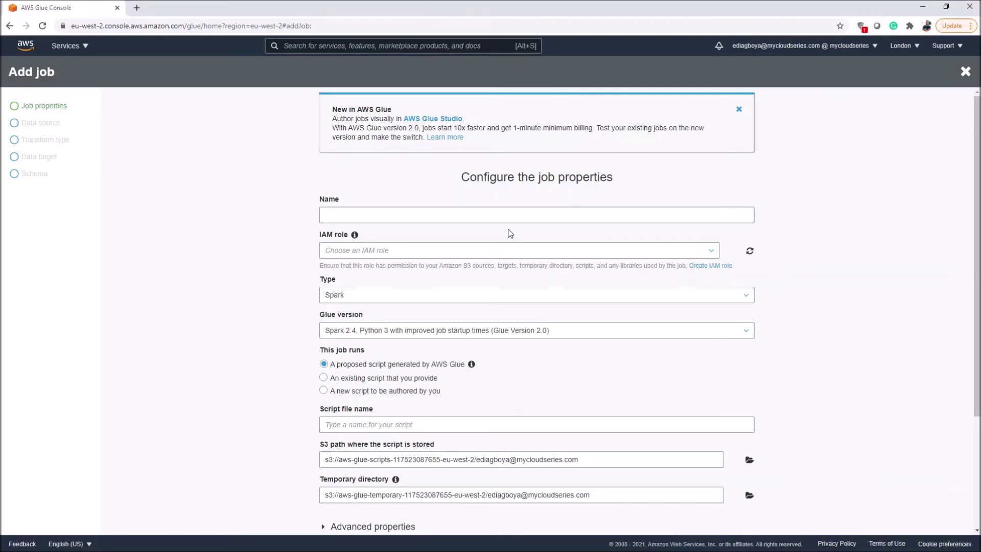
Name the Glue job cloudtrailglue and assign it the AWSGlueFullAccess IAM role
{"action": "left_click", "coordinate": [510, 211]}
{"action": "type", "text": "cloud"}
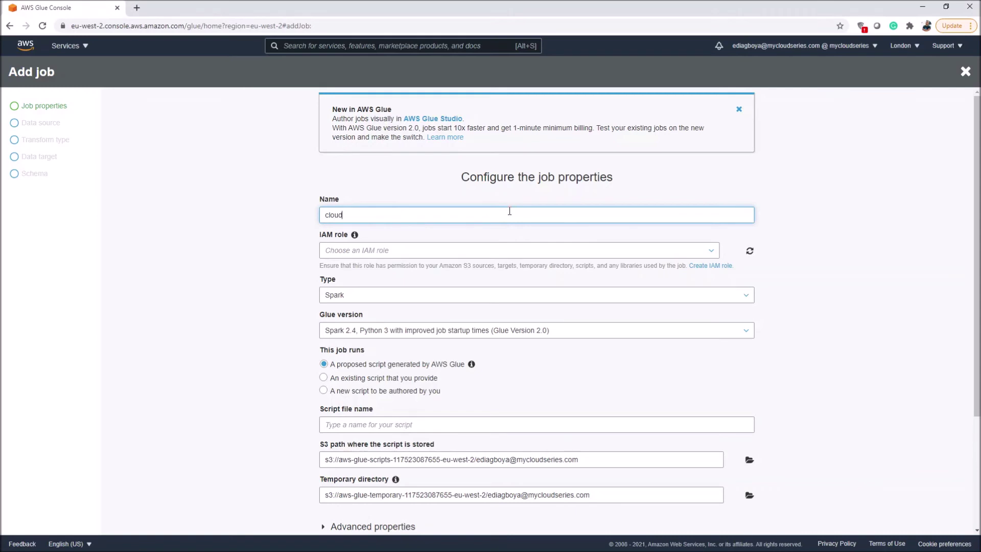
{"action": "type", "text": "trailglue"}
{"action": "scroll", "coordinate": [281, 321], "scroll_direction": "down", "scroll_amount": 1}
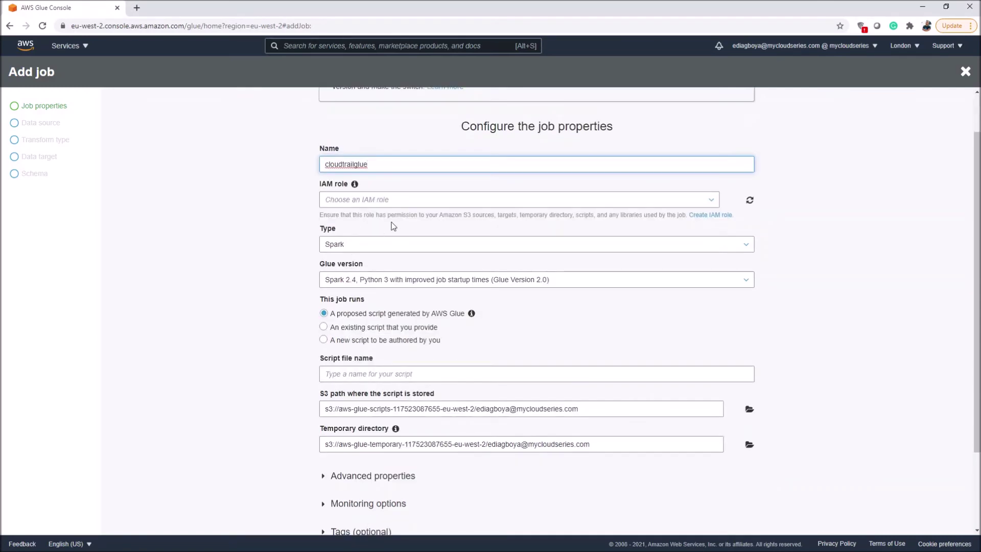
{"action": "left_click", "coordinate": [415, 202]}
{"action": "left_click", "coordinate": [389, 216]}
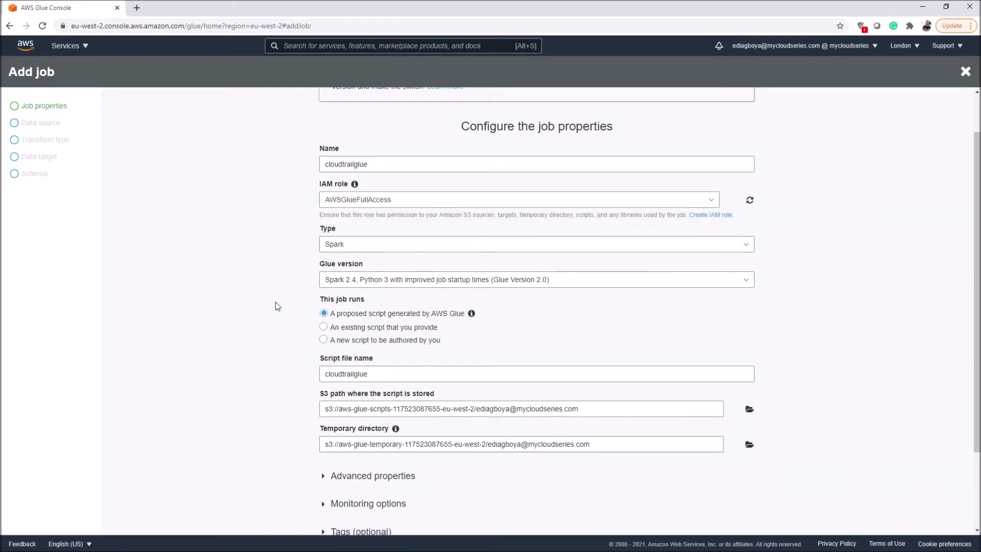
Enable job metrics and continuous logging in the job's monitoring options, and proceed to the data source selection
{"action": "scroll", "coordinate": [275, 301], "scroll_direction": "down", "scroll_amount": 1}
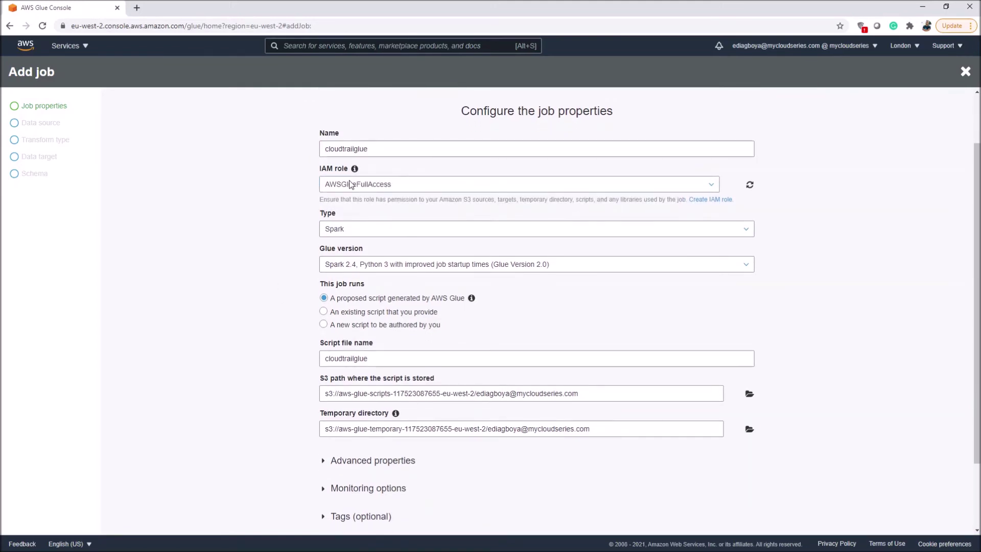
{"action": "scroll", "coordinate": [239, 259], "scroll_direction": "down", "scroll_amount": 1}
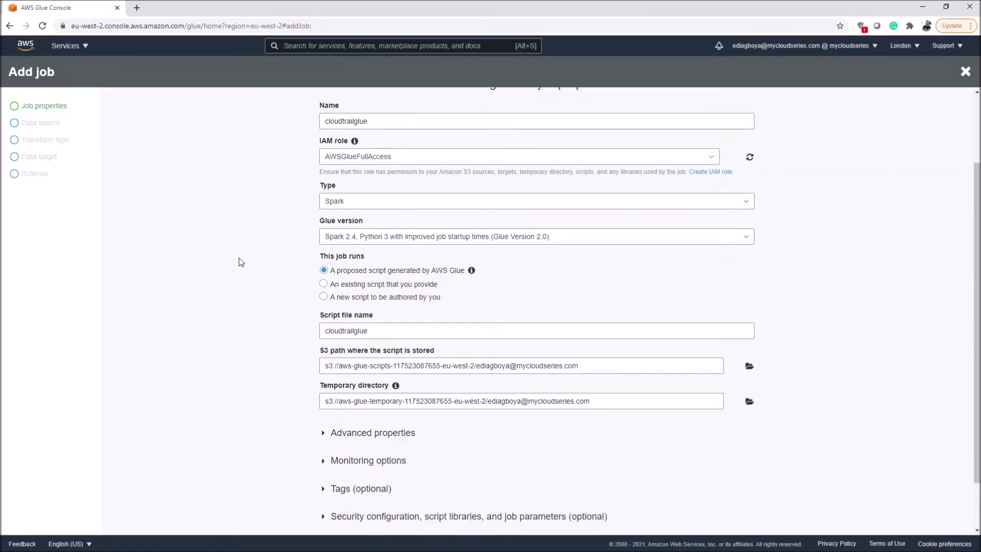
{"action": "scroll", "coordinate": [240, 262], "scroll_direction": "down", "scroll_amount": 2}
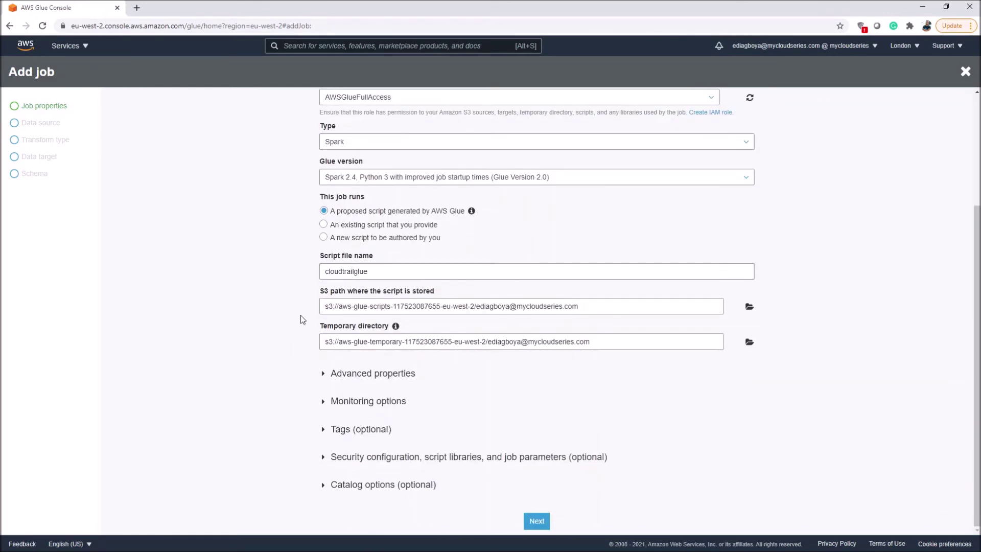
{"action": "left_click", "coordinate": [326, 404]}
{"action": "scroll", "coordinate": [466, 406], "scroll_direction": "down", "scroll_amount": 2}
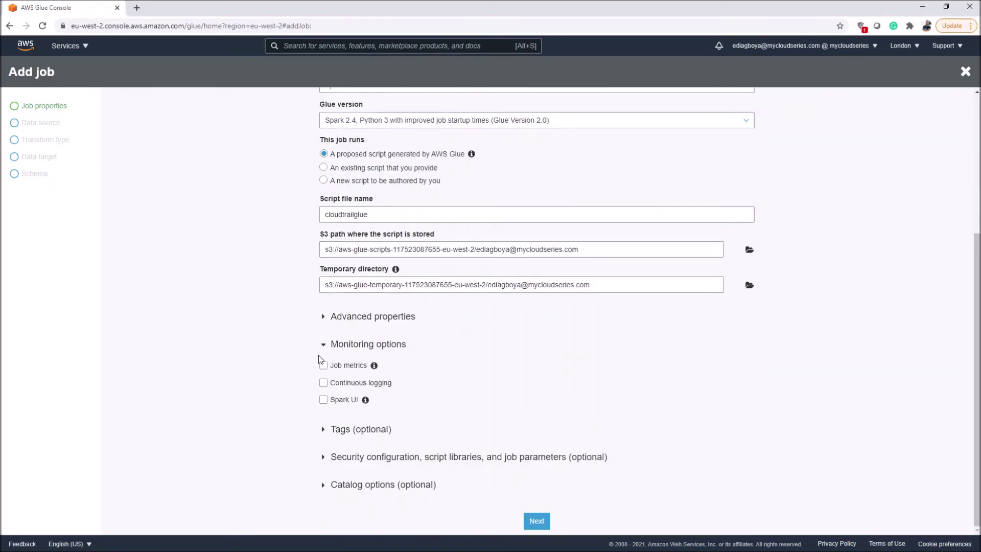
{"action": "left_click", "coordinate": [329, 368]}
{"action": "left_click", "coordinate": [326, 386]}
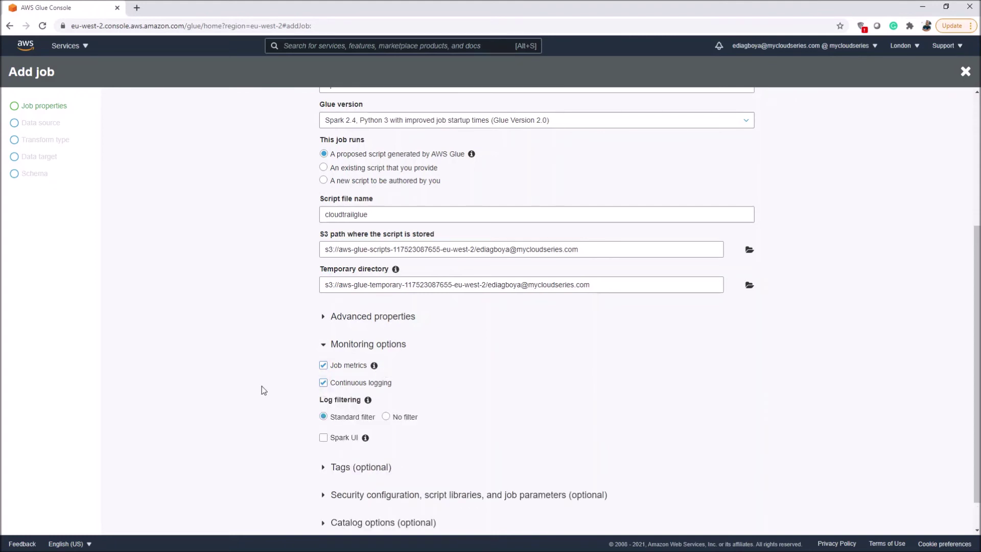
{"action": "scroll", "coordinate": [262, 387], "scroll_direction": "down", "scroll_amount": 1}
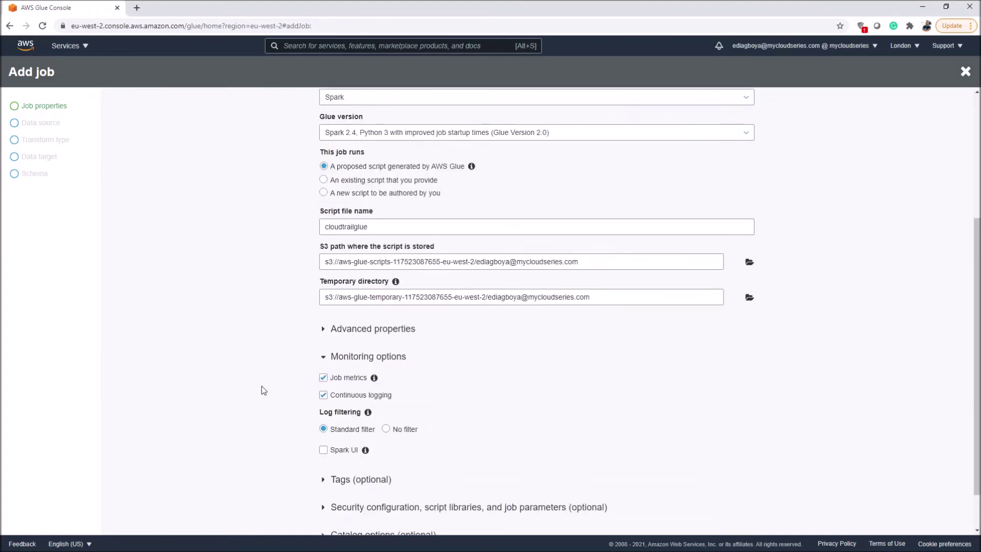
{"action": "scroll", "coordinate": [261, 386], "scroll_direction": "down", "scroll_amount": 1}
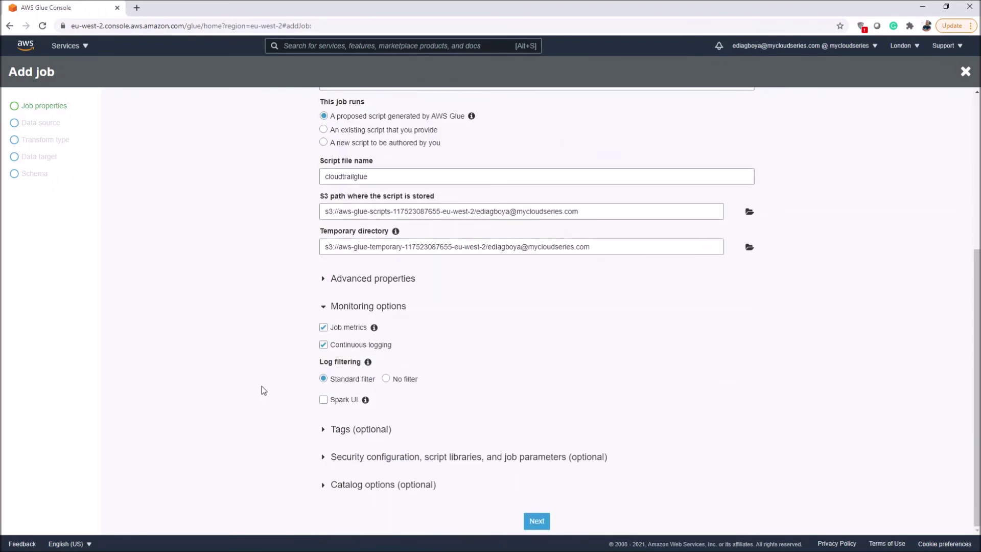
{"action": "left_click", "coordinate": [536, 524]}
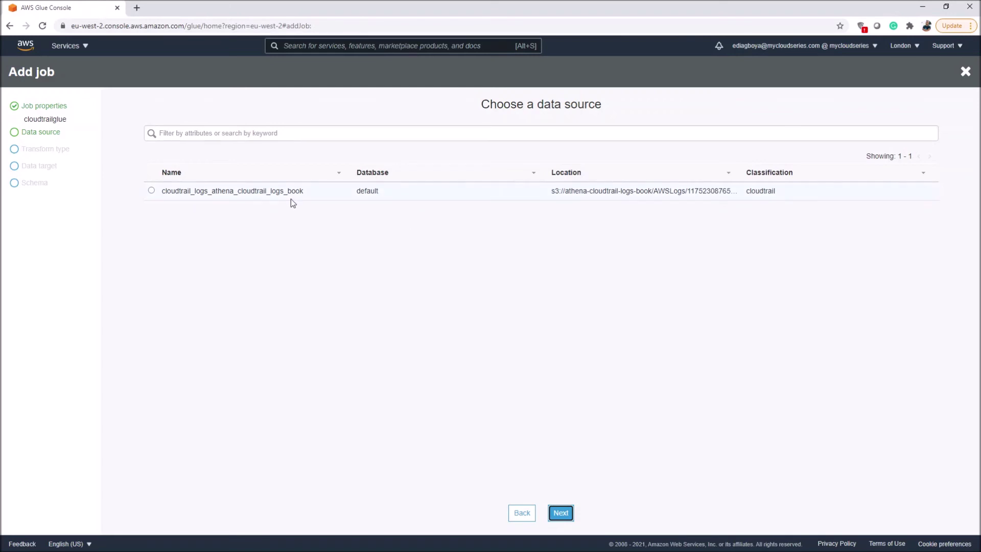
Choose cloudtrail_logs_athena_cloudtrail_logs_book as the data source and Change schema as the transform type
{"action": "left_click", "coordinate": [263, 195]}
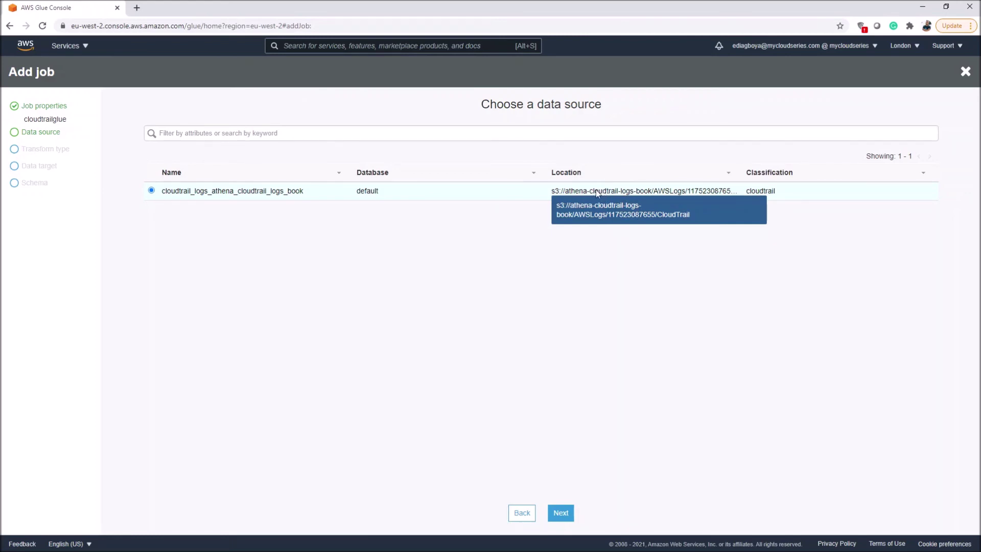
{"action": "left_click", "coordinate": [560, 514]}
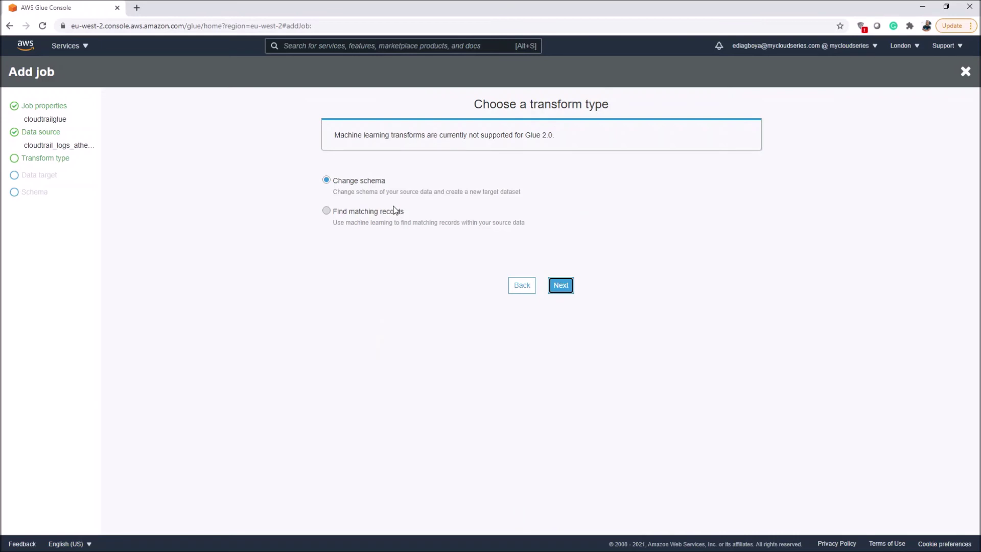
{"action": "left_click", "coordinate": [398, 146]}
{"action": "left_click", "coordinate": [343, 182]}
{"action": "left_click", "coordinate": [566, 286]}
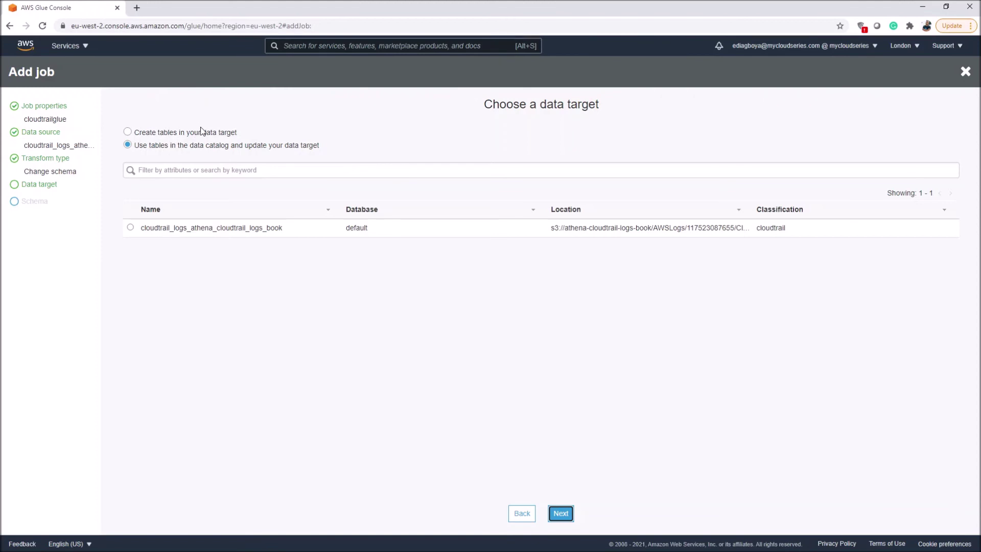
Choose to create tables in the data target and set the data store to Amazon S3
{"action": "left_click", "coordinate": [215, 133]}
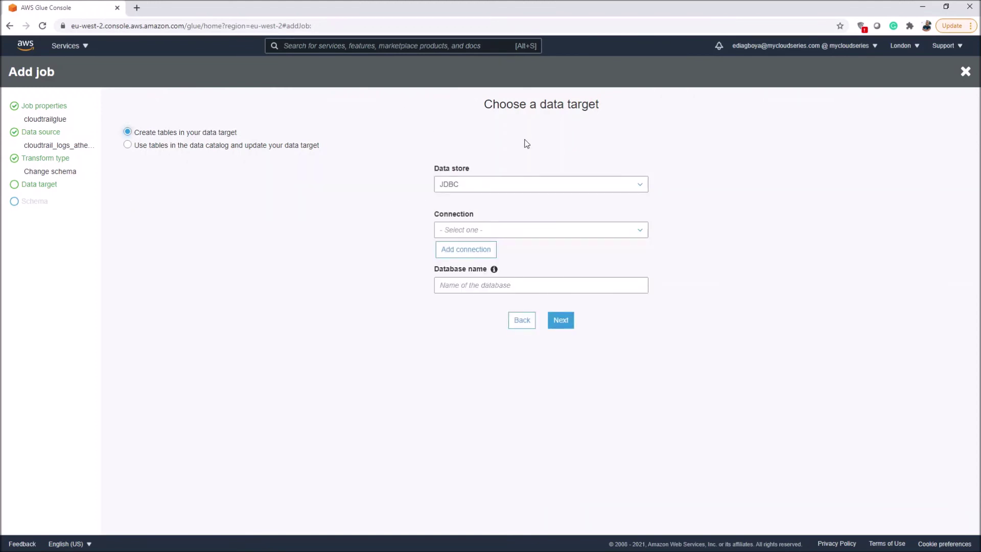
{"action": "left_click", "coordinate": [511, 183]}
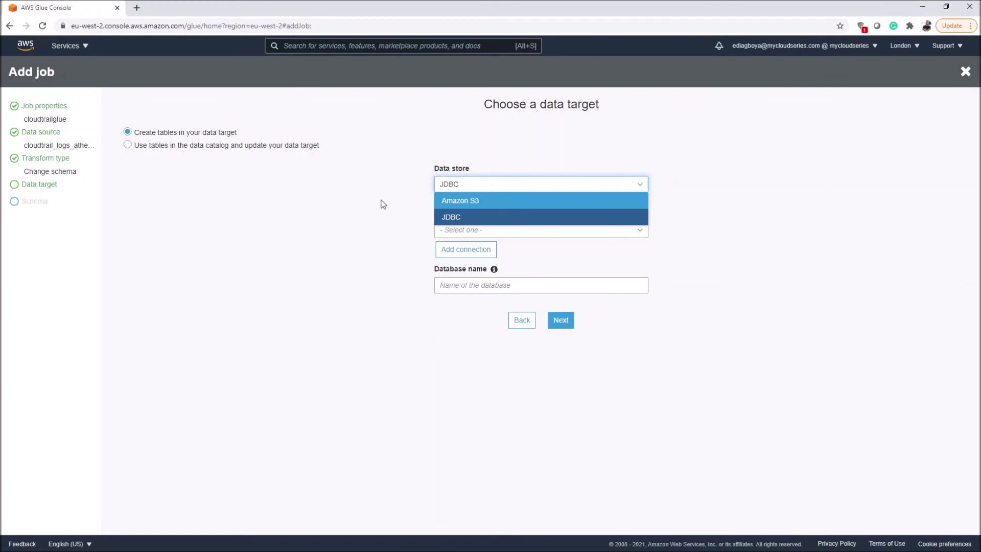
{"action": "left_click", "coordinate": [538, 204]}
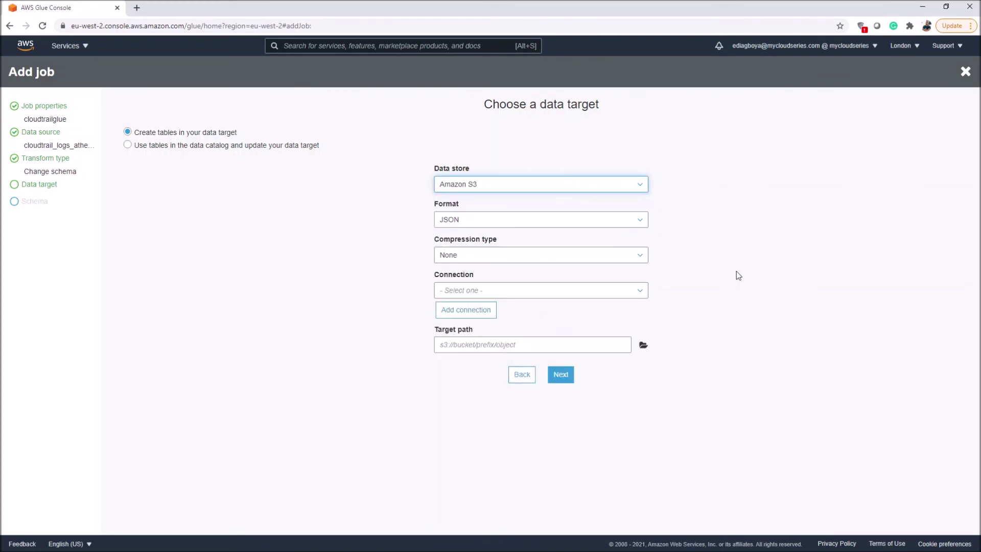
Set the data target path to s3://cloudtrailglueoutput/ and proceed to the output schema definition
{"action": "left_click", "coordinate": [494, 344]}
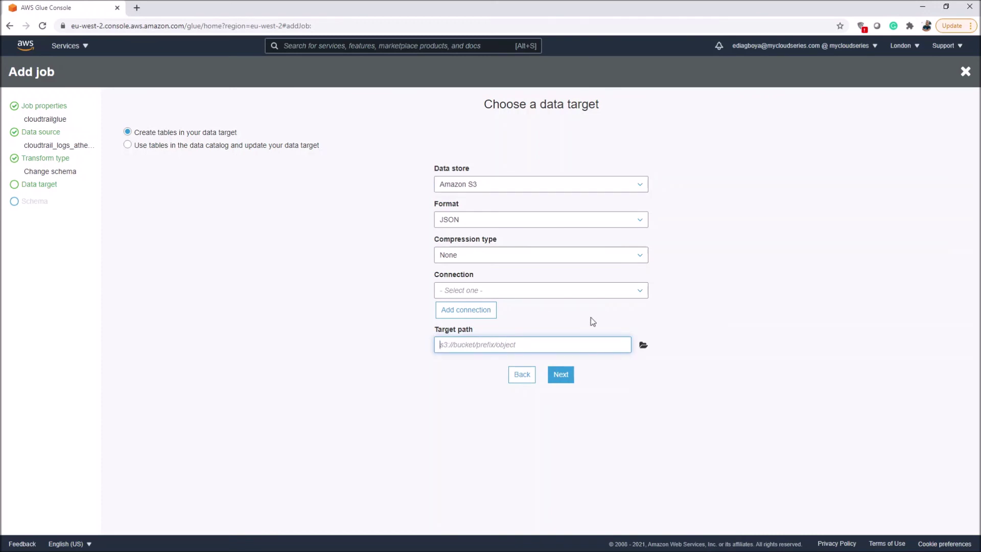
{"action": "key", "text": "alt+Tab"}
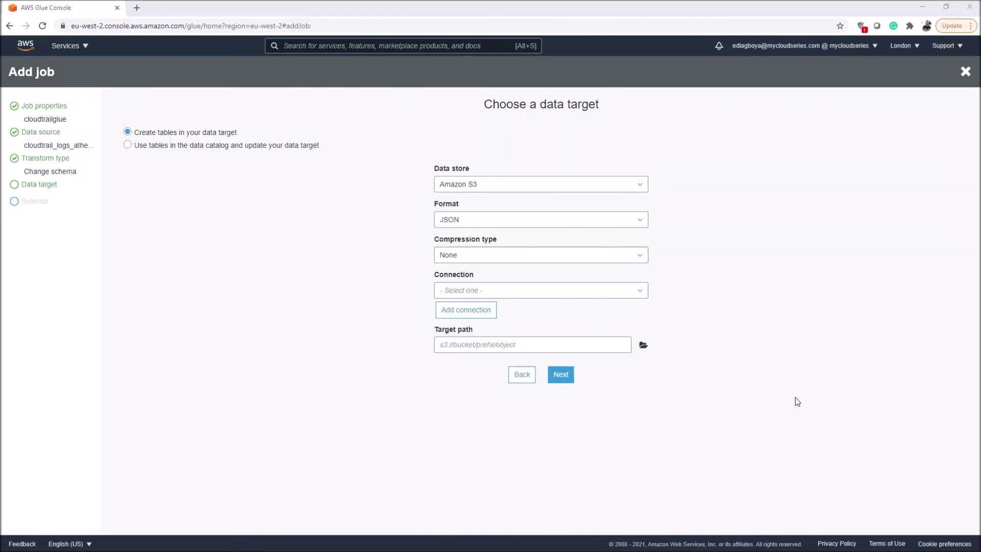
{"action": "key", "text": "alt+Tab"}
{"action": "left_click", "coordinate": [507, 344]}
{"action": "type", "text": "s3://"}
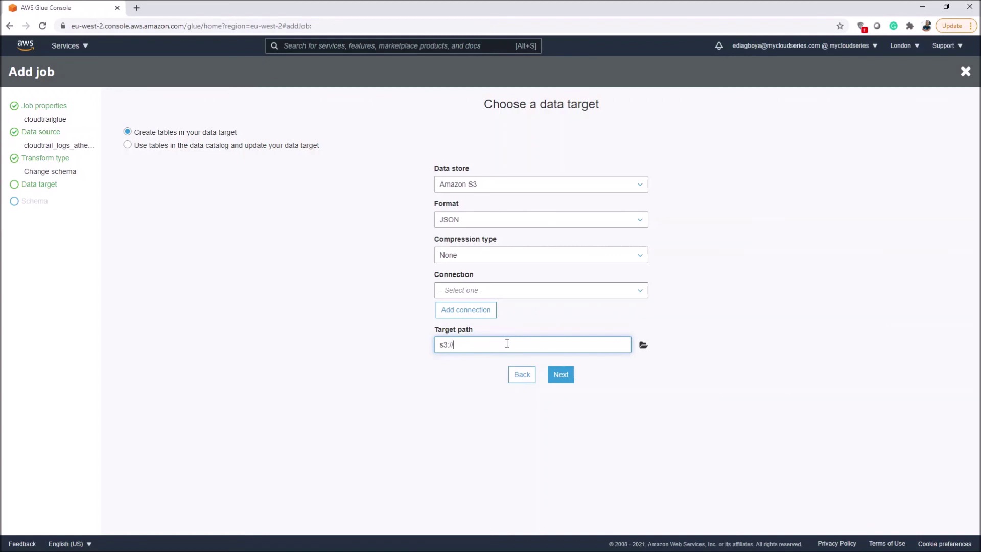
{"action": "key", "text": "alt+Tab"}
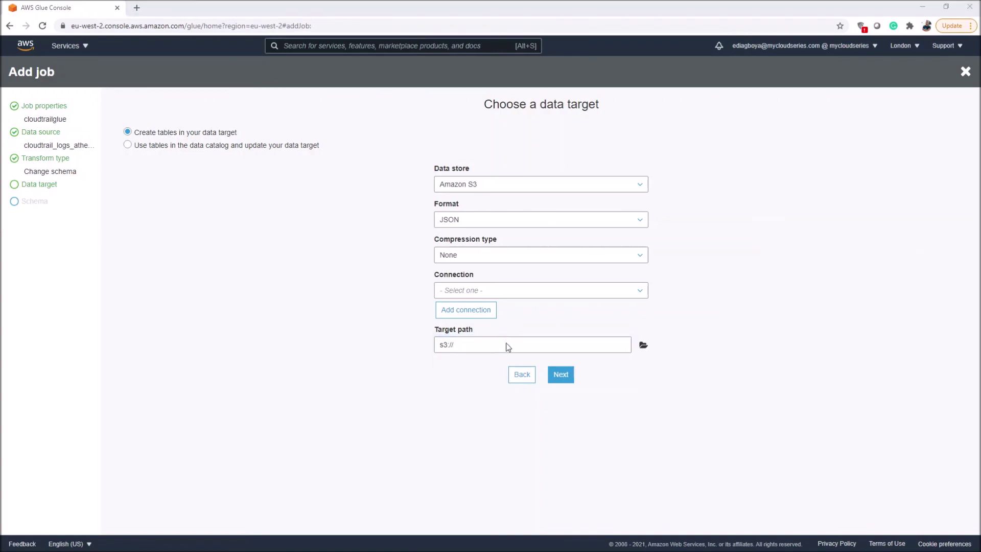
{"action": "left_click", "coordinate": [133, 383]}
{"action": "left_click", "coordinate": [493, 345]}
{"action": "type", "text": "cloudtrailglueoutput/"}
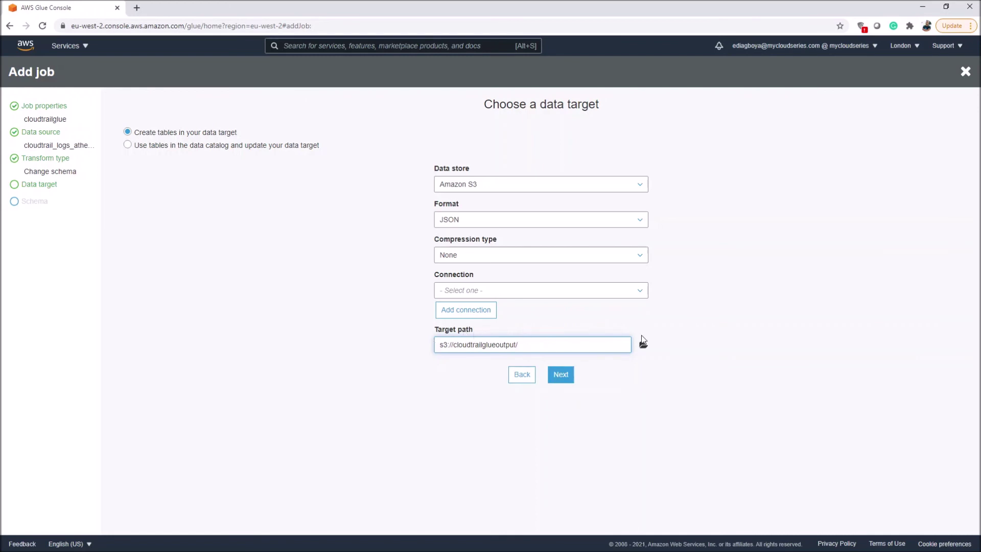
{"action": "left_click", "coordinate": [562, 378]}
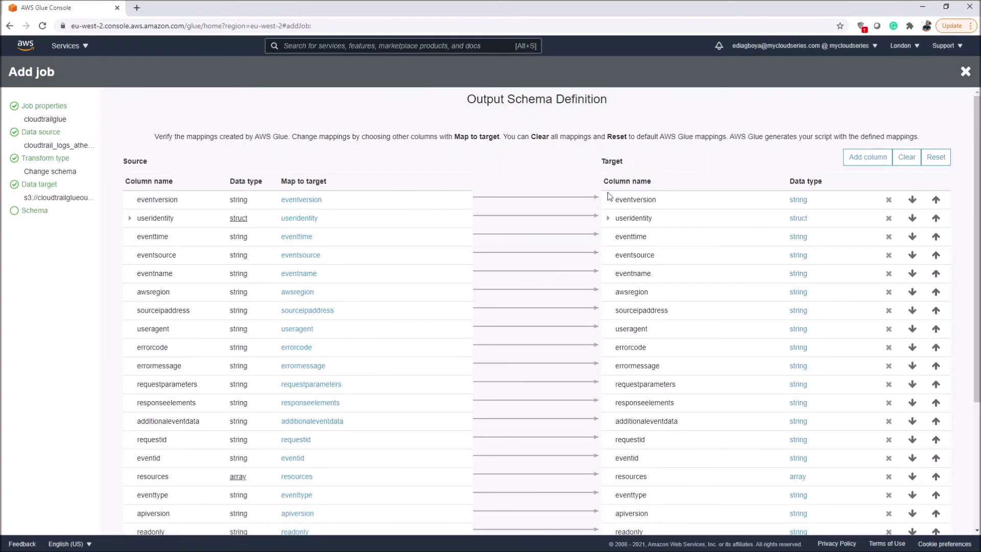
Review the source-to-target column mappings in the output schema and save the job for script editing
{"action": "scroll", "coordinate": [536, 361], "scroll_direction": "down", "scroll_amount": 4}
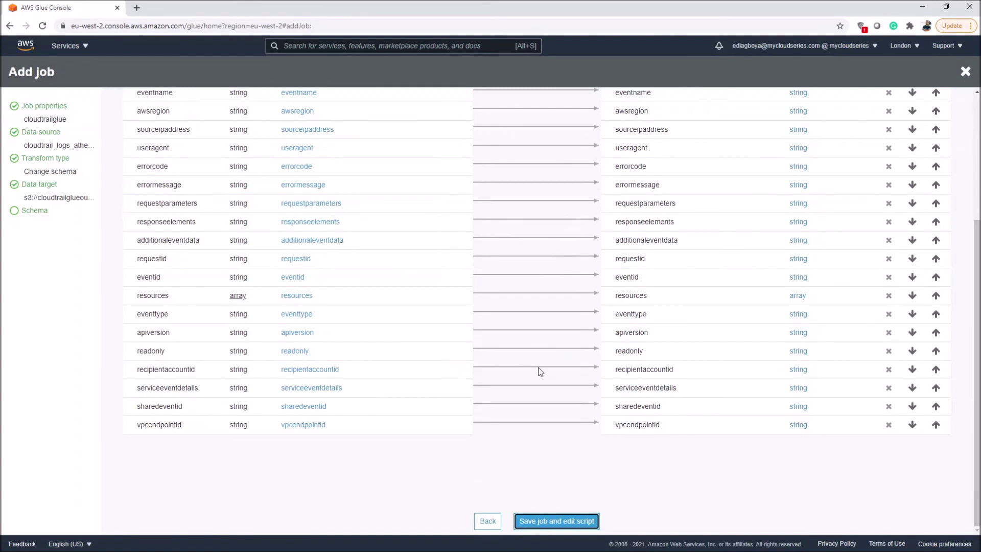
{"action": "scroll", "coordinate": [540, 371], "scroll_direction": "up", "scroll_amount": 4}
{"action": "left_click_drag", "start_coordinate": [153, 217], "coordinate": [762, 255]}
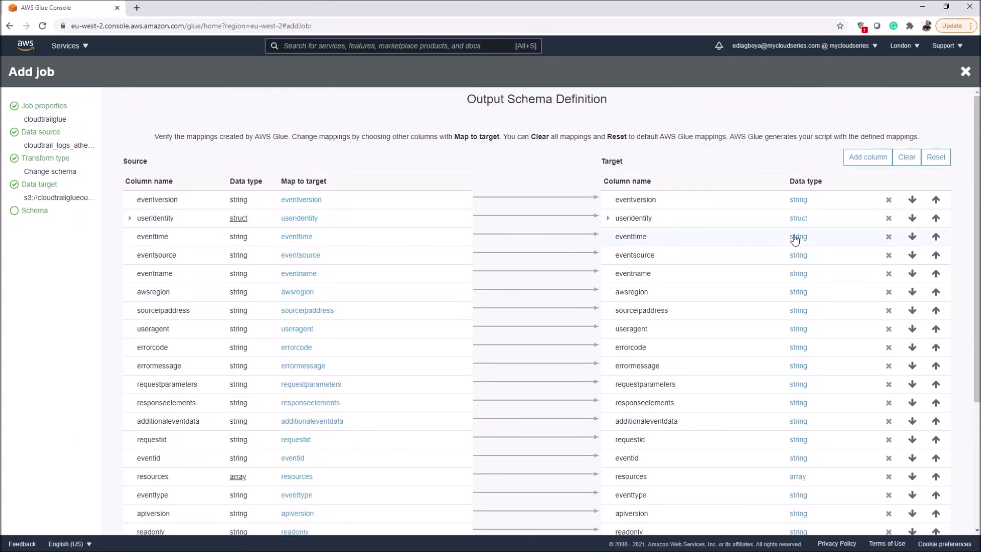
{"action": "left_click_drag", "start_coordinate": [154, 329], "coordinate": [156, 331]}
{"action": "scroll", "coordinate": [562, 323], "scroll_direction": "down", "scroll_amount": 4}
{"action": "scroll", "coordinate": [562, 323], "scroll_direction": "up", "scroll_amount": 4}
{"action": "scroll", "coordinate": [563, 323], "scroll_direction": "down", "scroll_amount": 4}
{"action": "scroll", "coordinate": [563, 324], "scroll_direction": "up", "scroll_amount": 4}
{"action": "scroll", "coordinate": [563, 324], "scroll_direction": "down", "scroll_amount": 4}
{"action": "scroll", "coordinate": [563, 324], "scroll_direction": "up", "scroll_amount": 4}
{"action": "scroll", "coordinate": [563, 323], "scroll_direction": "down", "scroll_amount": 4}
{"action": "scroll", "coordinate": [563, 323], "scroll_direction": "up", "scroll_amount": 4}
{"action": "scroll", "coordinate": [563, 324], "scroll_direction": "down", "scroll_amount": 4}
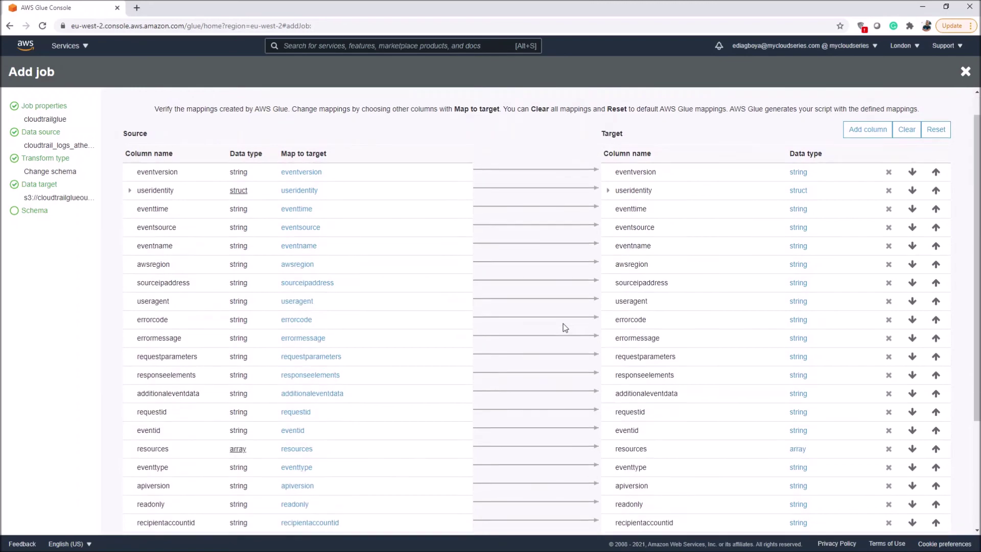
{"action": "scroll", "coordinate": [545, 373], "scroll_direction": "up", "scroll_amount": 4}
{"action": "scroll", "coordinate": [546, 373], "scroll_direction": "down", "scroll_amount": 4}
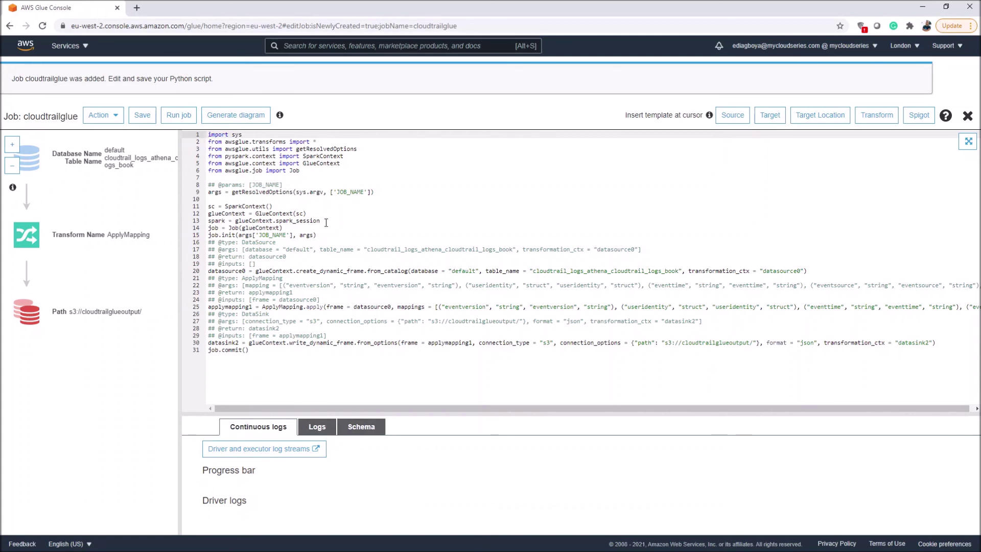
Enlarge the log area below the generated script and run the cloudtrailglue job
{"action": "left_click_drag", "start_coordinate": [464, 412], "coordinate": [486, 324]}
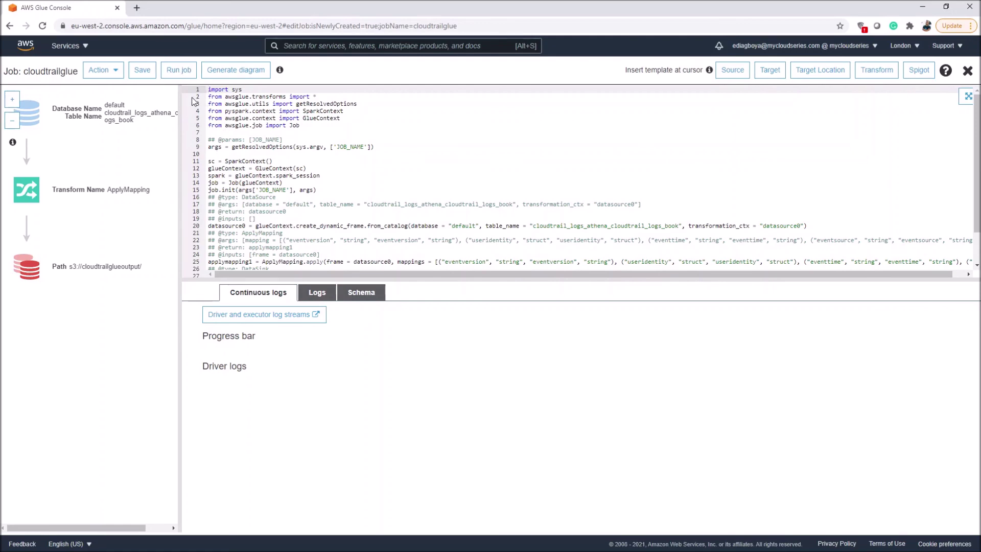
{"action": "left_click", "coordinate": [178, 70]}
{"action": "left_click", "coordinate": [484, 270]}
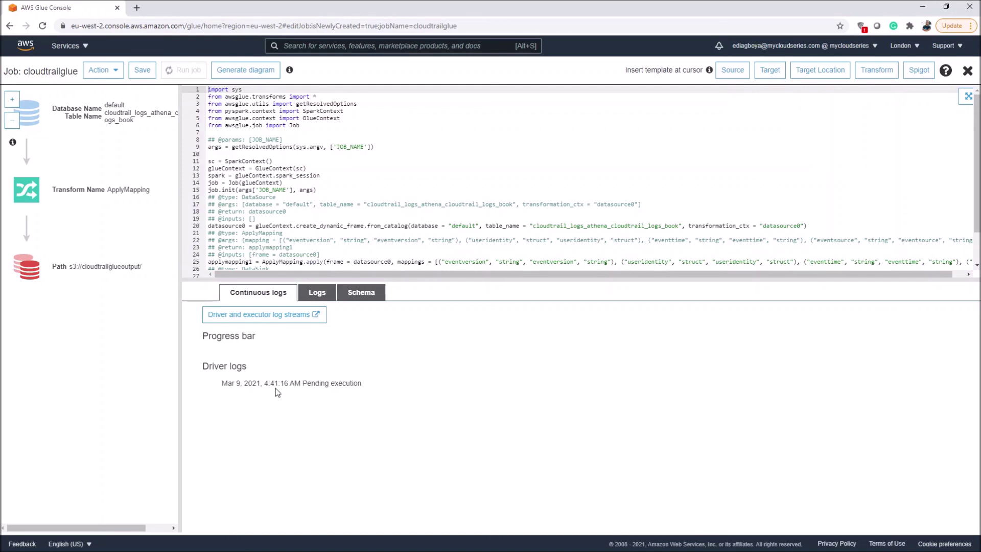
Check the job run's progress in both the continuous logs and the standard logs
{"action": "left_click", "coordinate": [317, 295]}
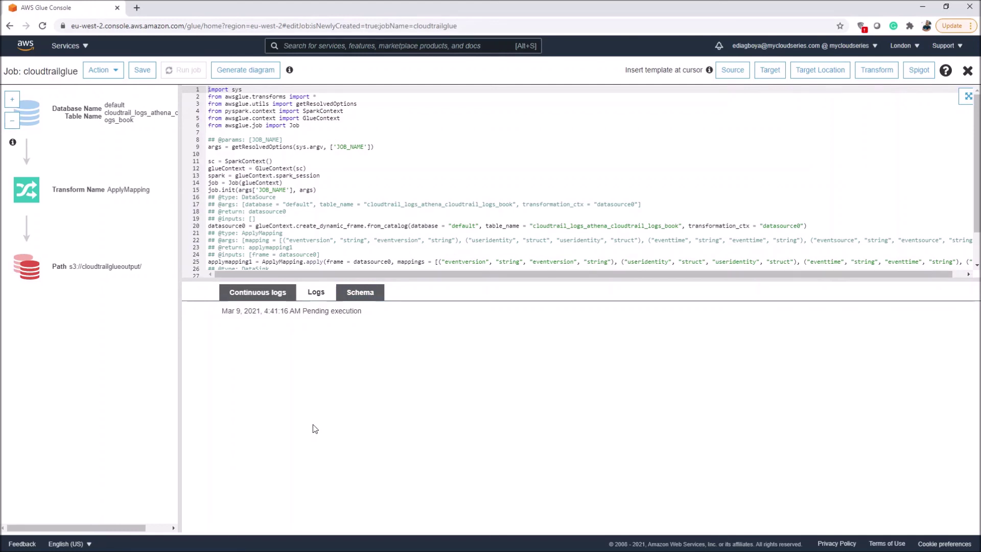
{"action": "left_click", "coordinate": [283, 297]}
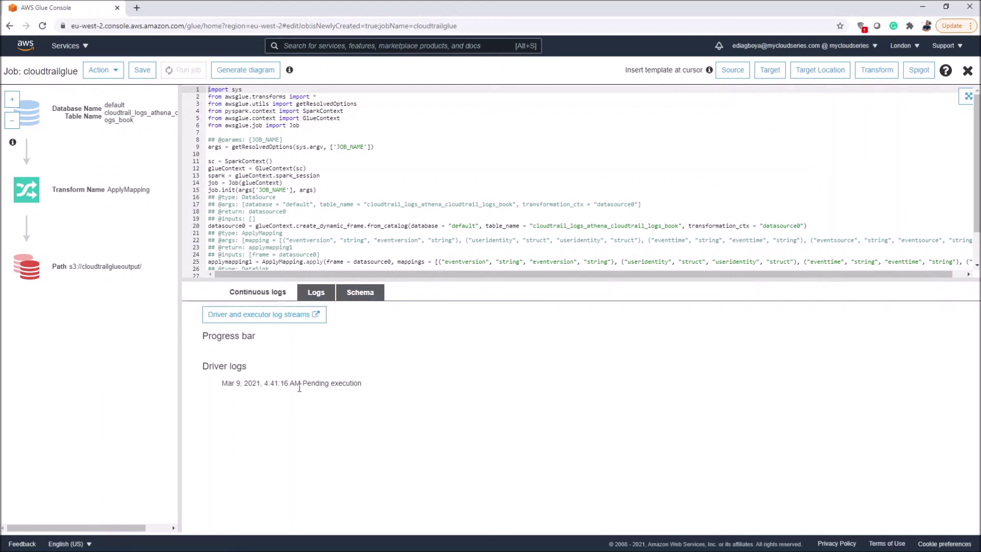
{"action": "left_click", "coordinate": [317, 292]}
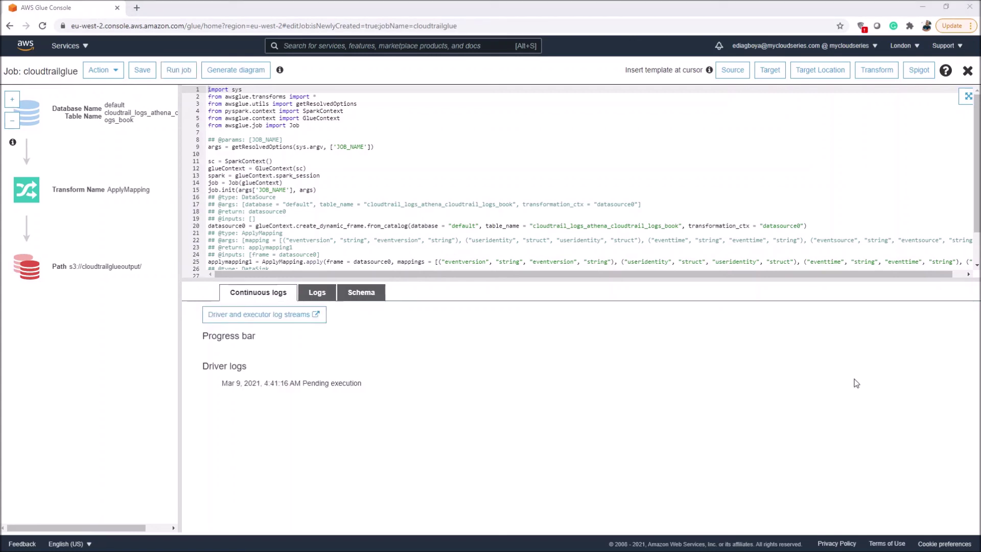
{"action": "left_click", "coordinate": [305, 292]}
{"action": "left_click", "coordinate": [261, 295]}
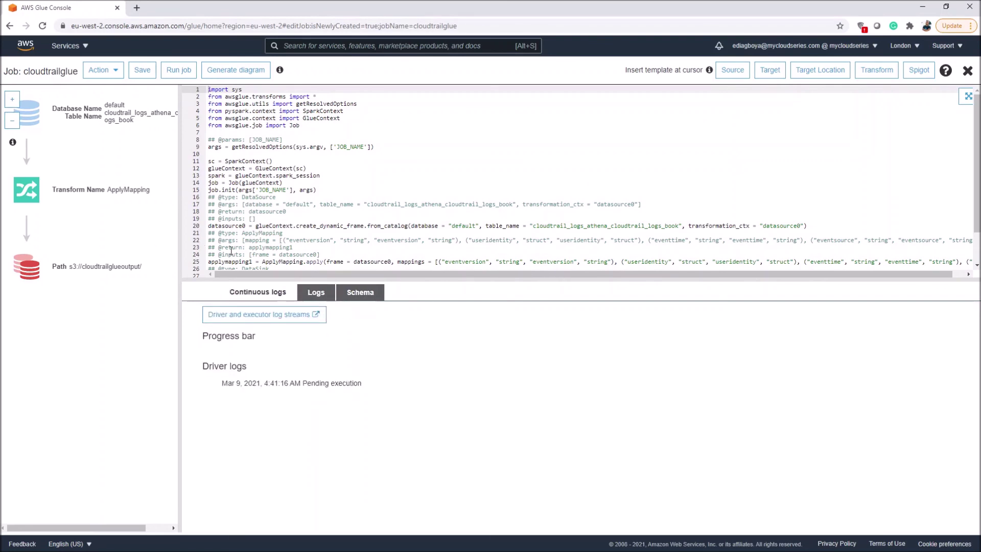
Leave the script editor and show the cloudtrailglue job's run history in an enlarged details area
{"action": "left_click", "coordinate": [968, 71]}
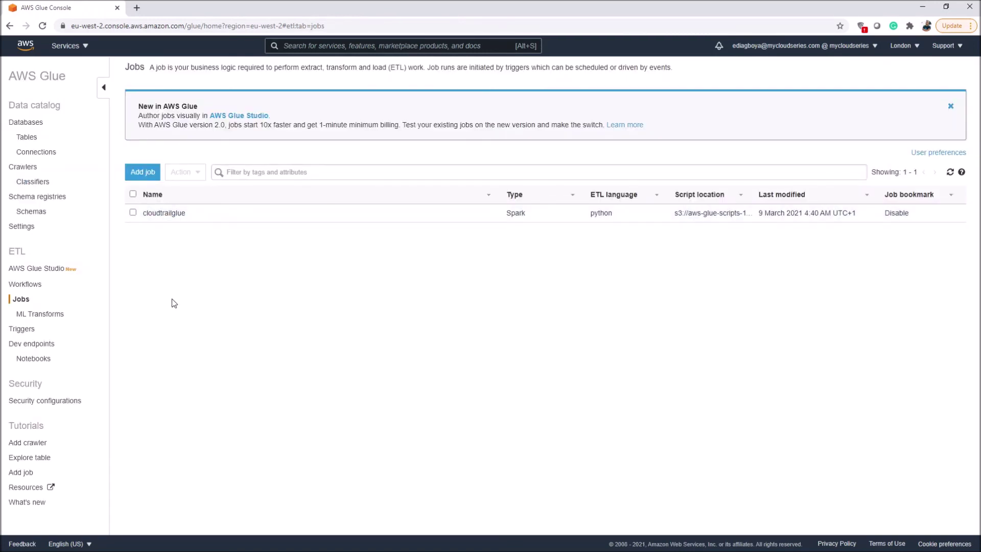
{"action": "left_click", "coordinate": [182, 217]}
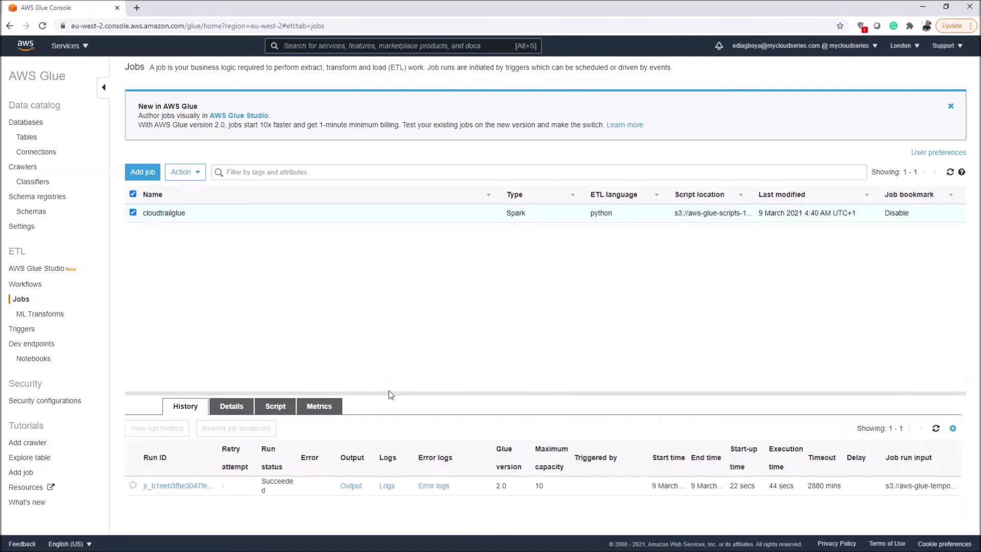
{"action": "left_click_drag", "start_coordinate": [398, 393], "coordinate": [429, 264]}
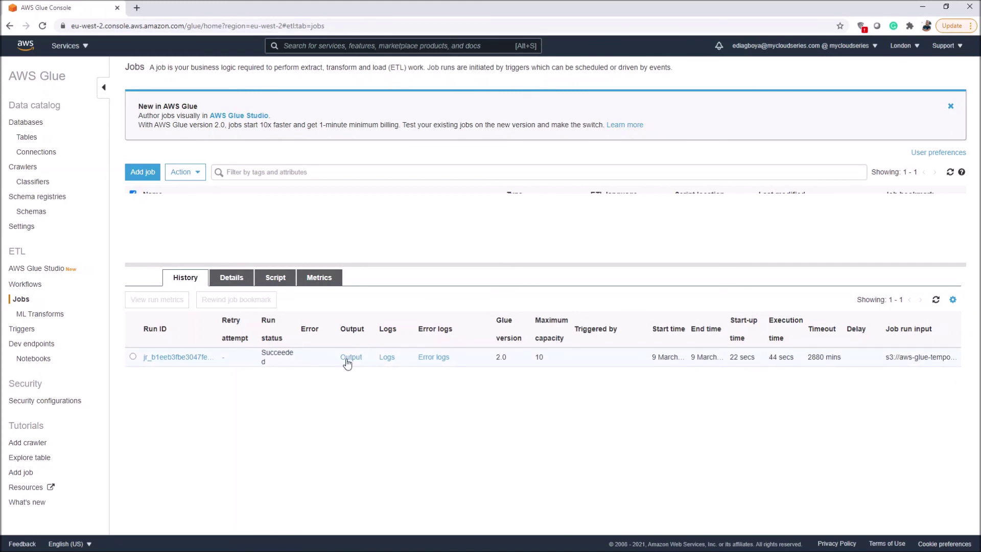
Open the job run's logs in CloudWatch and return to the AWS Glue jobs page
{"action": "left_click", "coordinate": [395, 362]}
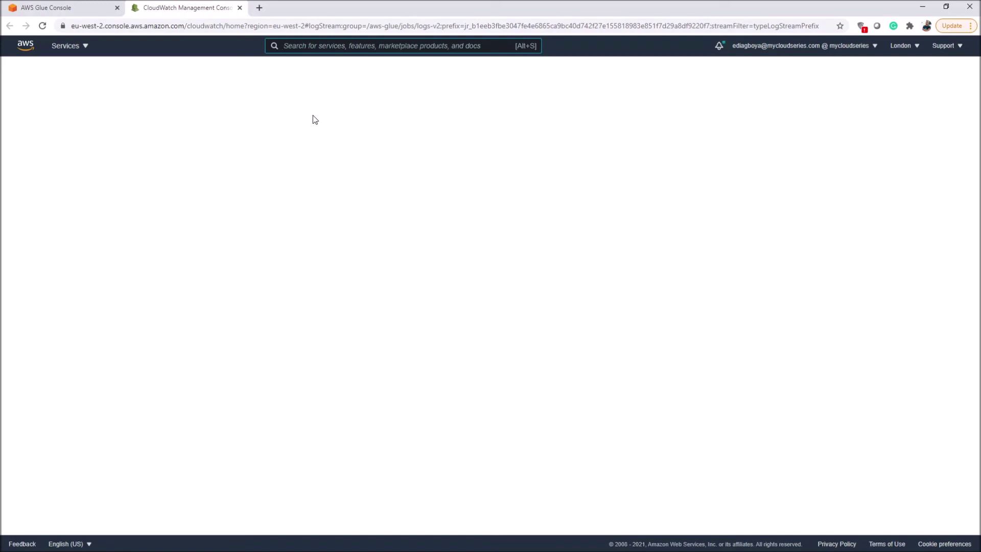
{"action": "left_click", "coordinate": [84, 13]}
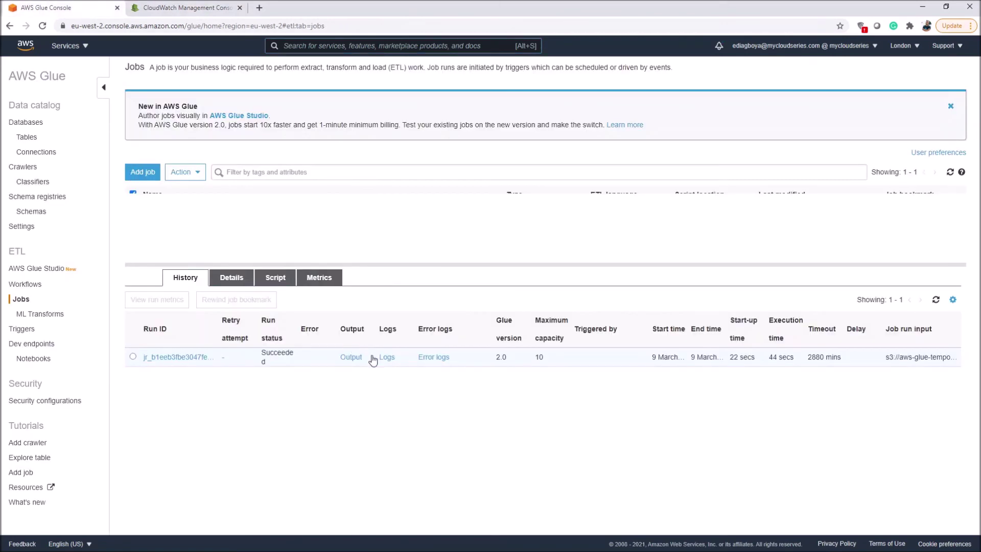
Open the additional metrics of the cloudtrailglue job and close the CloudWatch log group page
{"action": "left_click", "coordinate": [319, 279]}
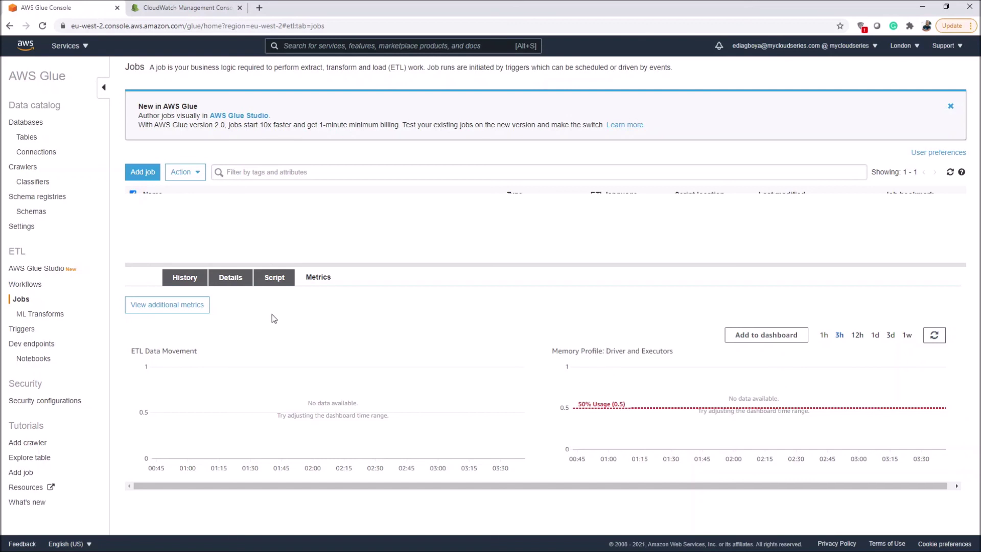
{"action": "left_click", "coordinate": [168, 305]}
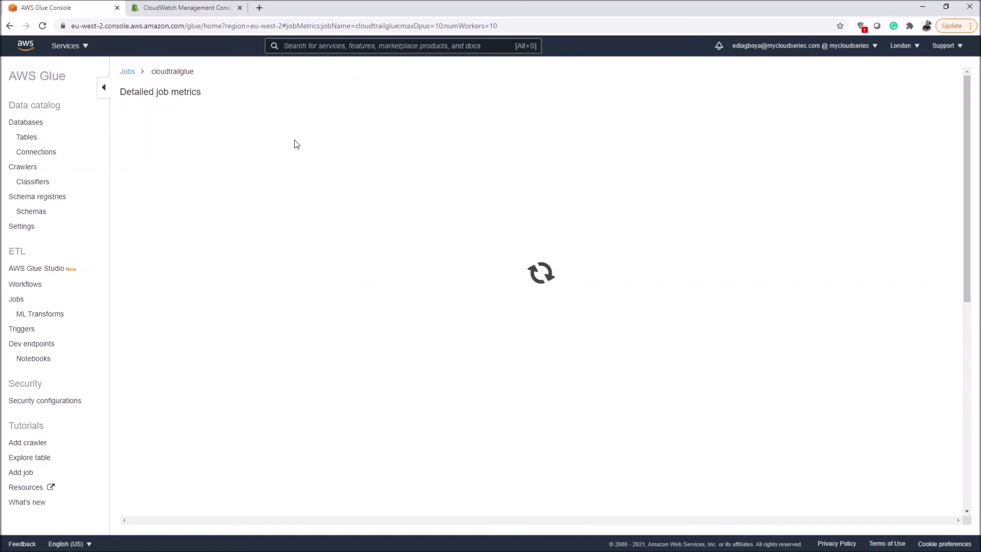
{"action": "left_click", "coordinate": [177, 10]}
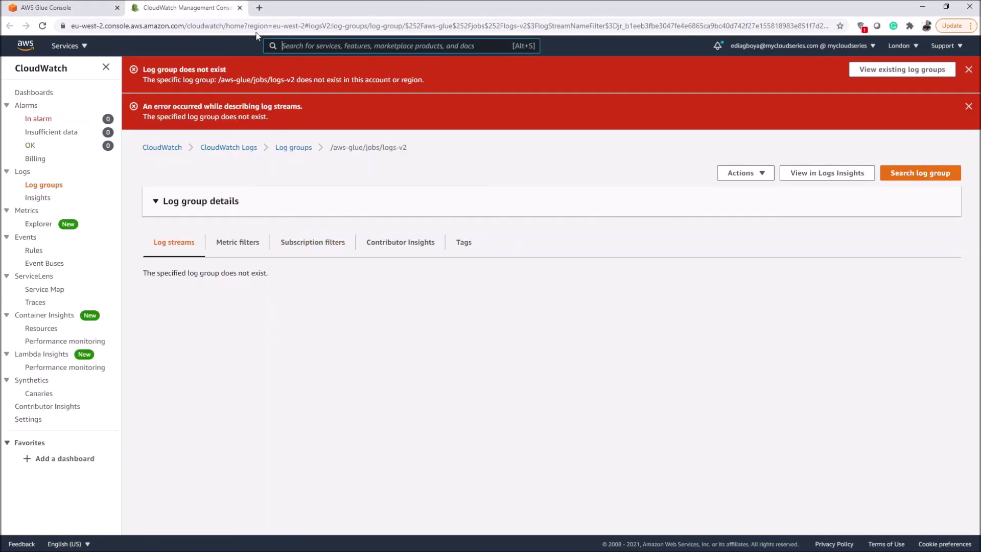
{"action": "left_click", "coordinate": [239, 9]}
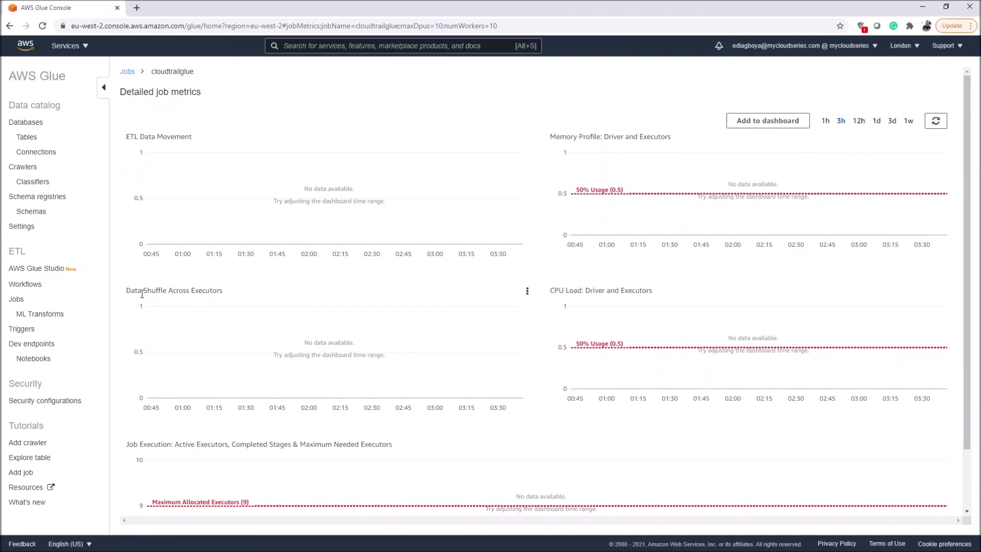
Review the detailed job metrics charts, from ETL data movement and memory profile through data shuffle and CPU load to job execution
{"action": "scroll", "coordinate": [250, 297], "scroll_direction": "down", "scroll_amount": 2}
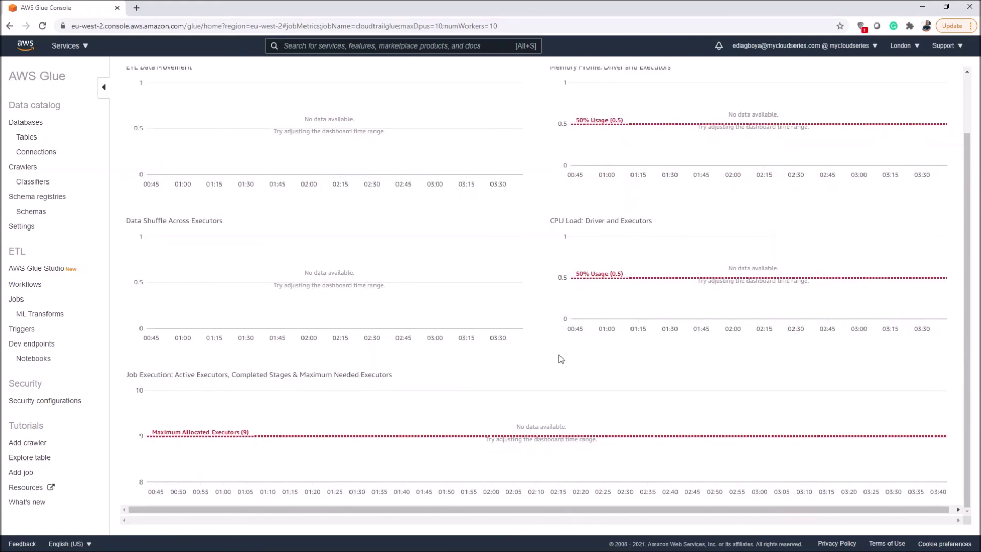
{"action": "scroll", "coordinate": [562, 358], "scroll_direction": "up", "scroll_amount": 2}
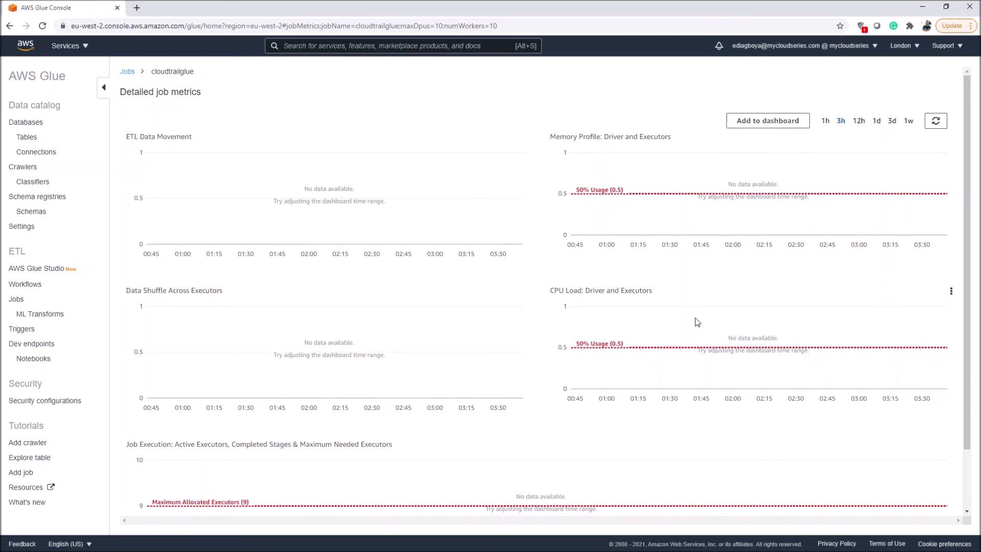
{"action": "scroll", "coordinate": [357, 368], "scroll_direction": "down", "scroll_amount": 2}
{"action": "scroll", "coordinate": [357, 368], "scroll_direction": "up", "scroll_amount": 2}
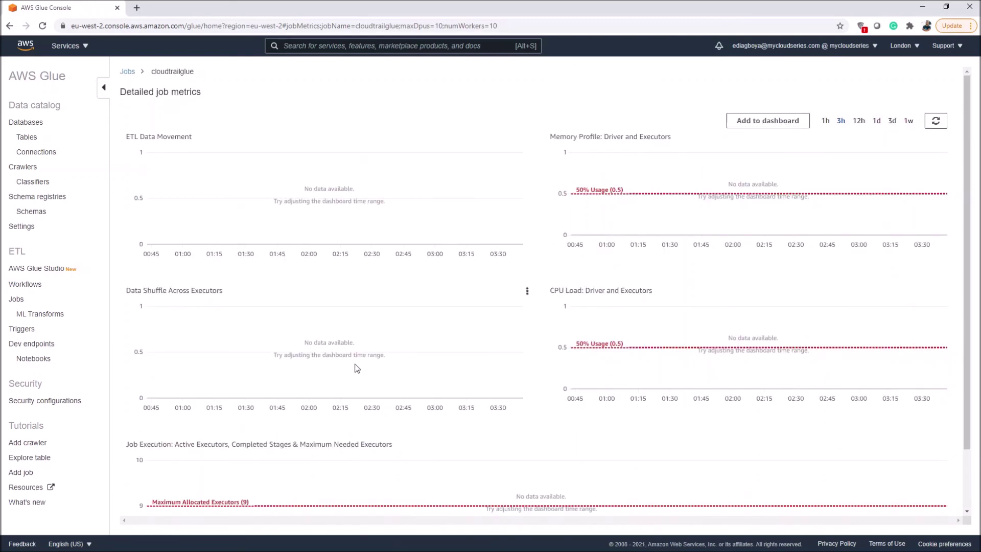